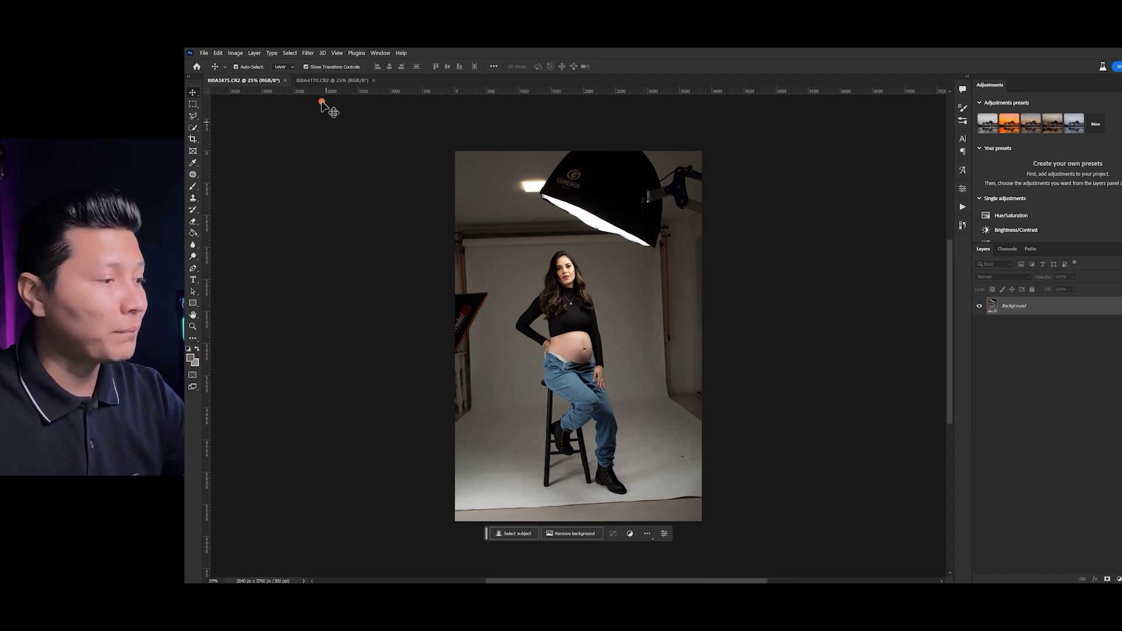
# - Compare the two open studio portraits, and examine the floor beside the seated model's leg in BI0A3875.CR2 up close
pyautogui.click(327, 80)
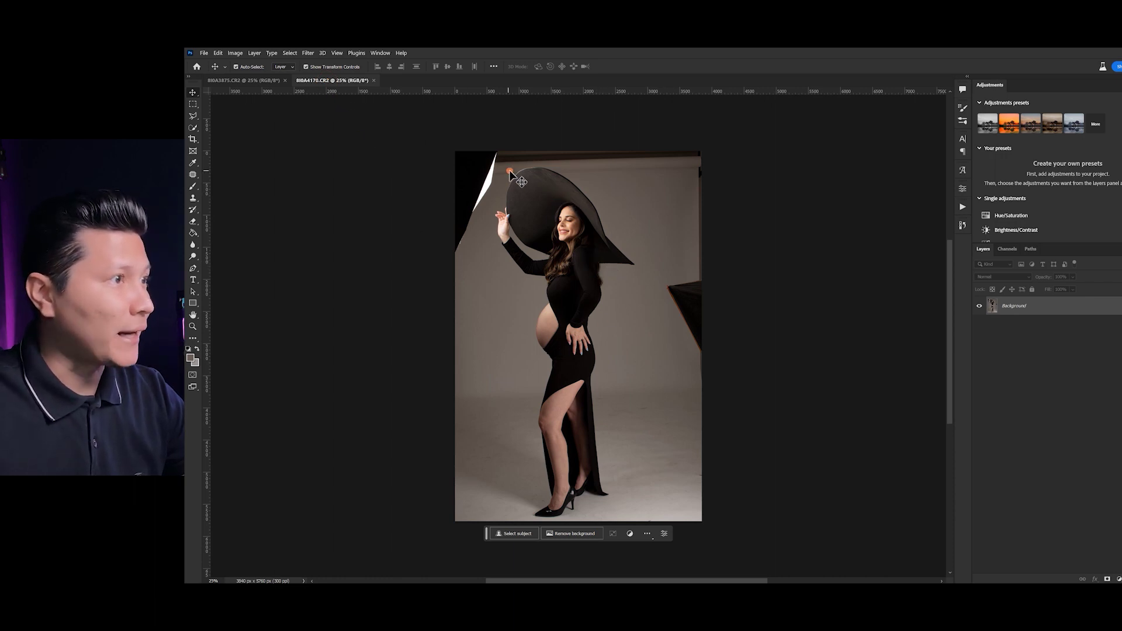
pyautogui.click(250, 79)
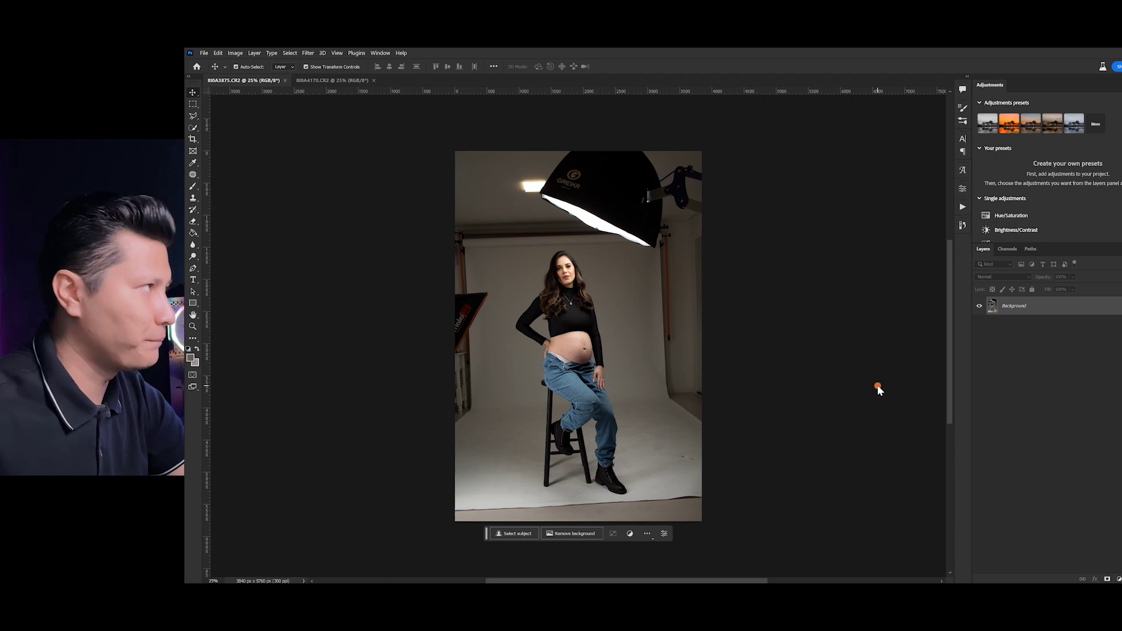
pyautogui.click(342, 81)
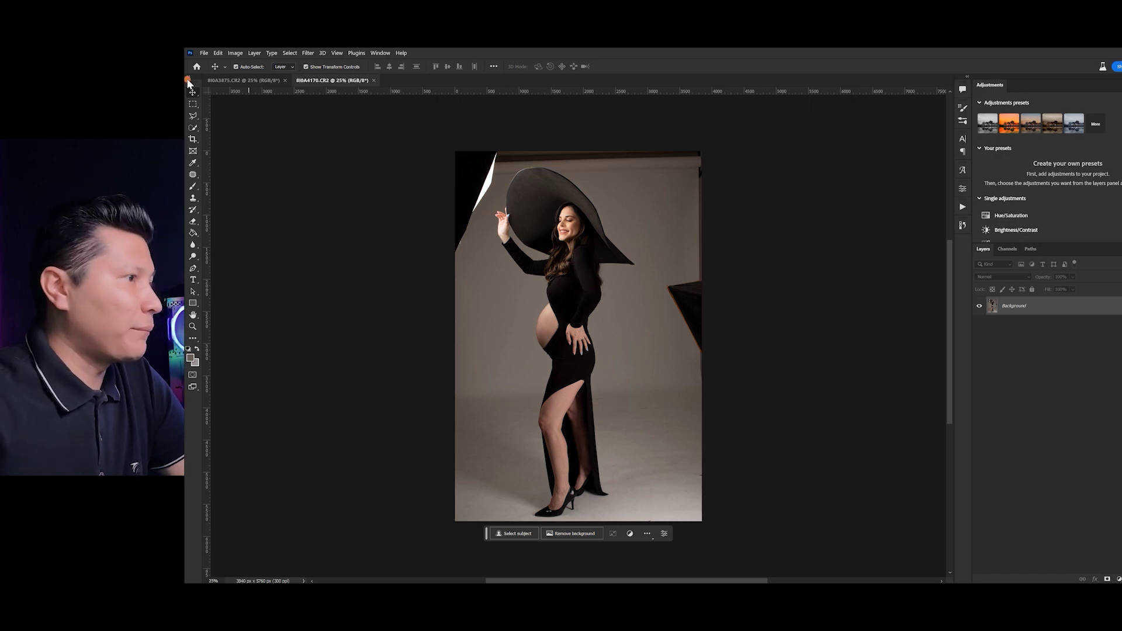
pyautogui.click(236, 80)
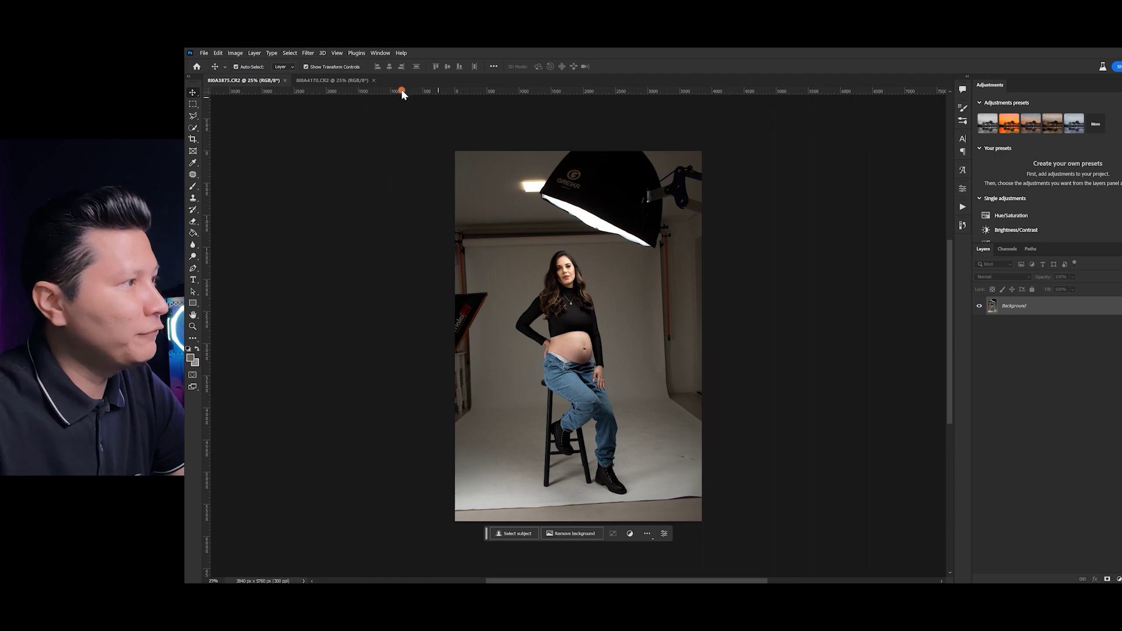
pyautogui.click(339, 80)
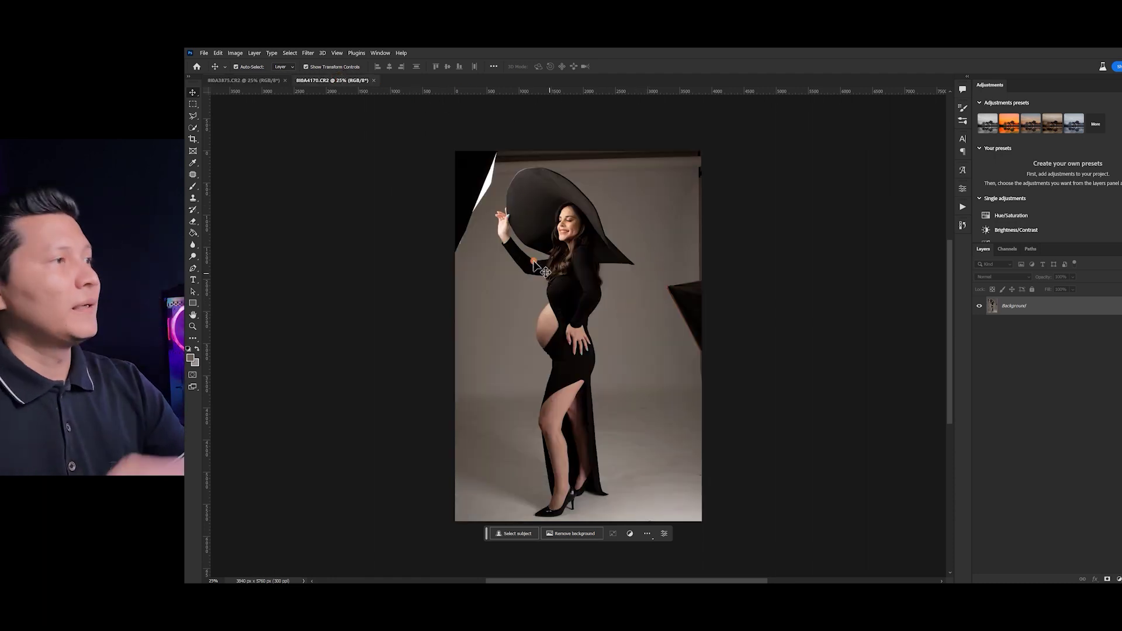
pyautogui.click(239, 80)
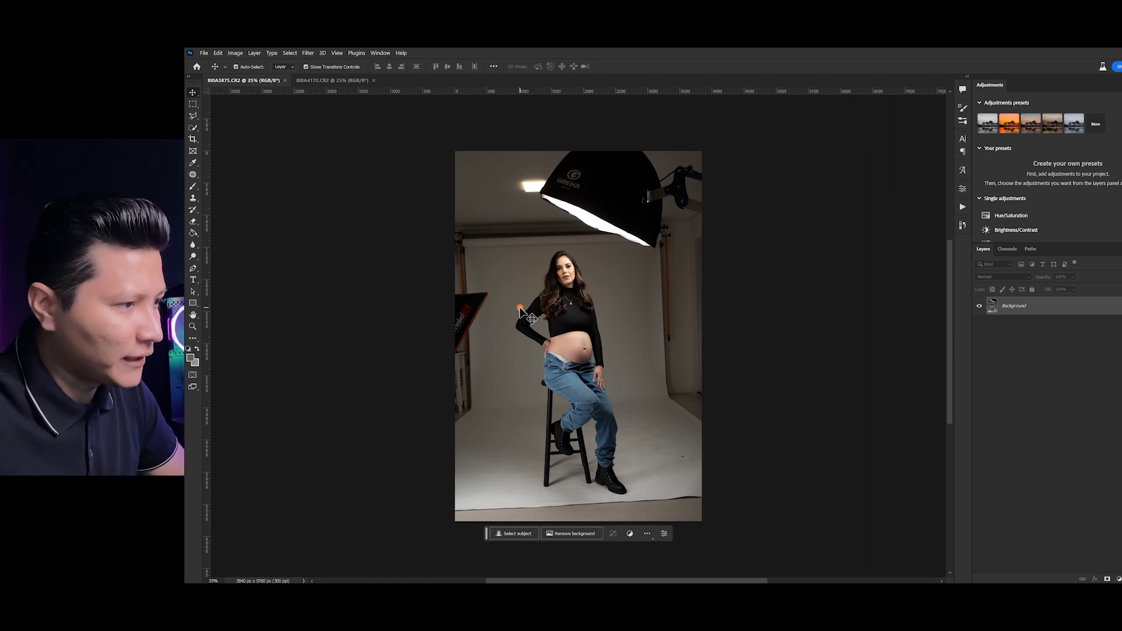
pyautogui.press('z')
pyautogui.moveTo(656, 451); pyautogui.dragTo(696, 435)
pyautogui.press('v')
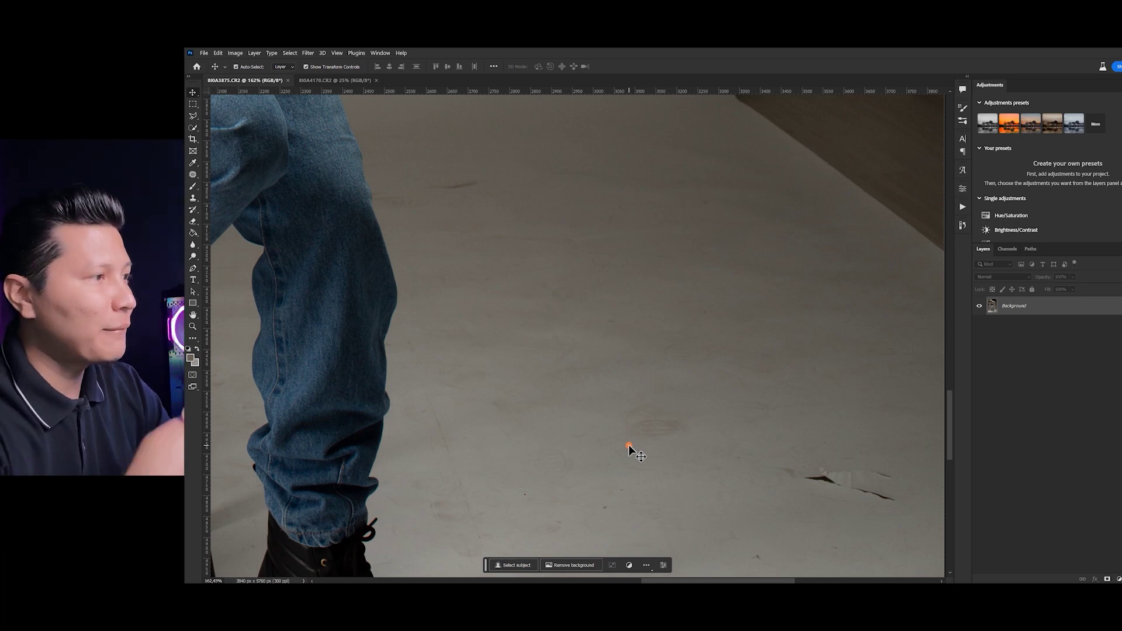
pyautogui.hotkey('ctrl', '0')
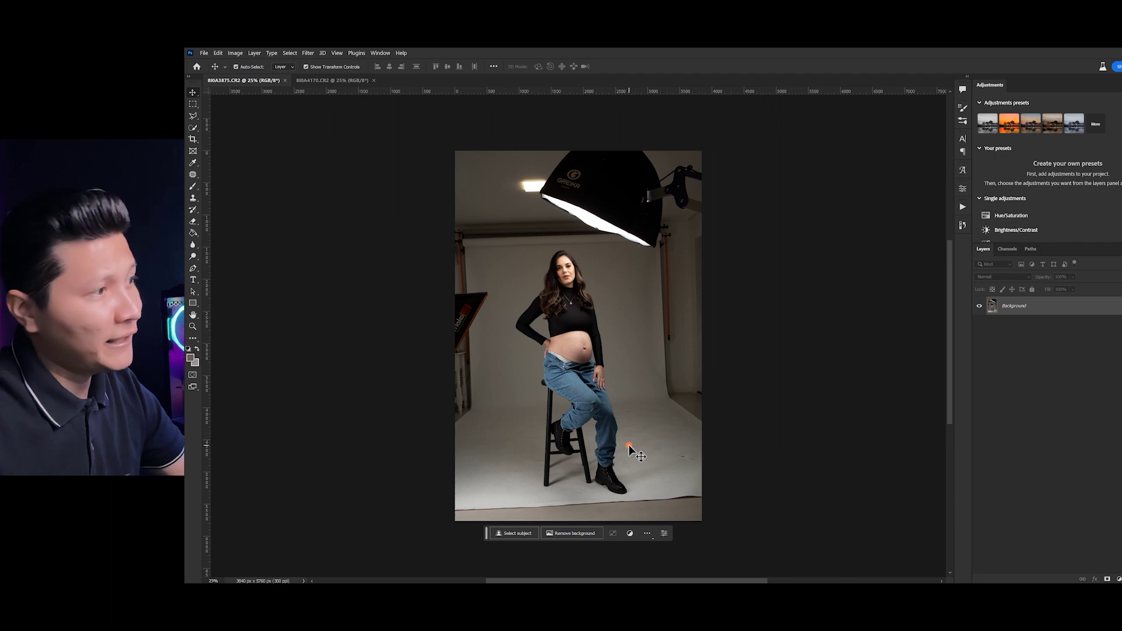
# - Straighten the seated portrait by about 1.7° along the upper edge of the studio backdrop with the Crop tool
pyautogui.click(193, 139)
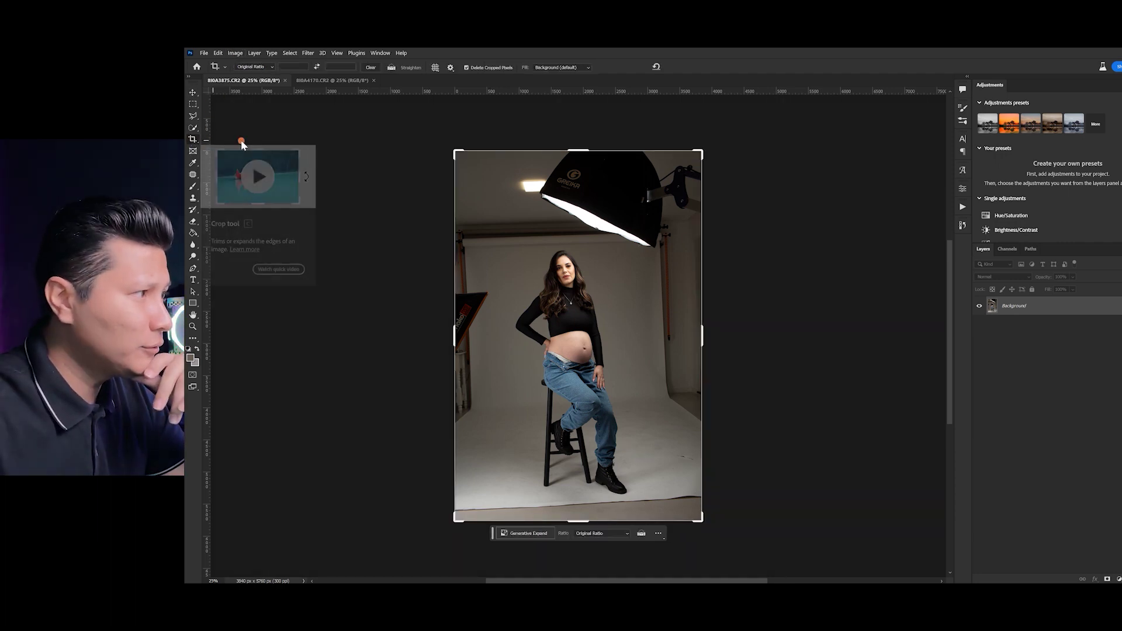
pyautogui.click(389, 68)
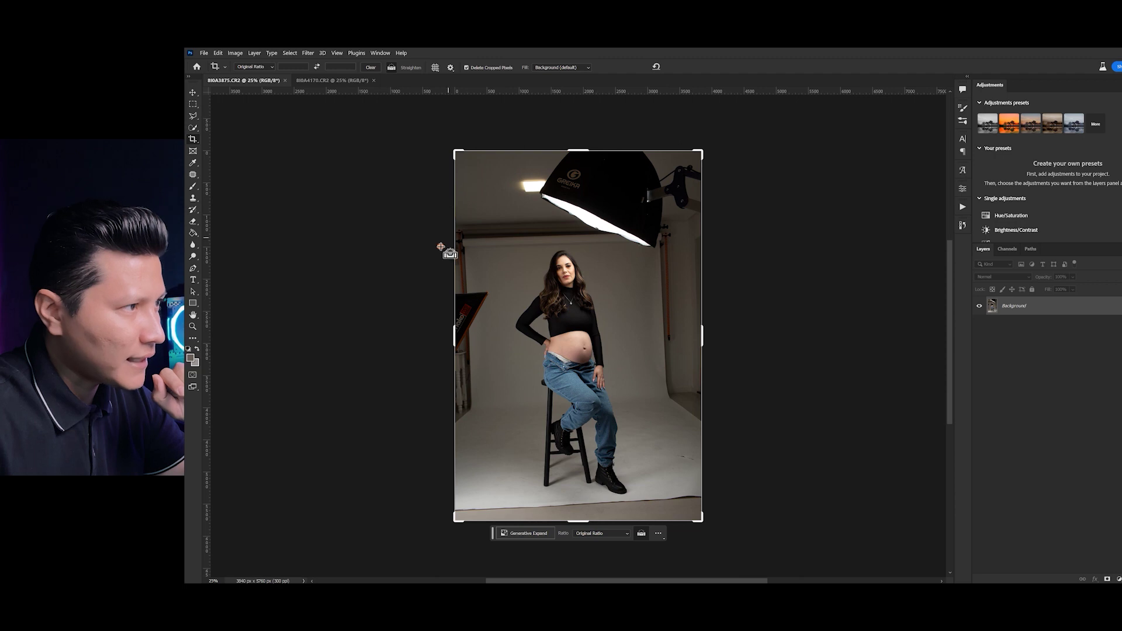
pyautogui.moveTo(431, 250); pyautogui.dragTo(779, 240)
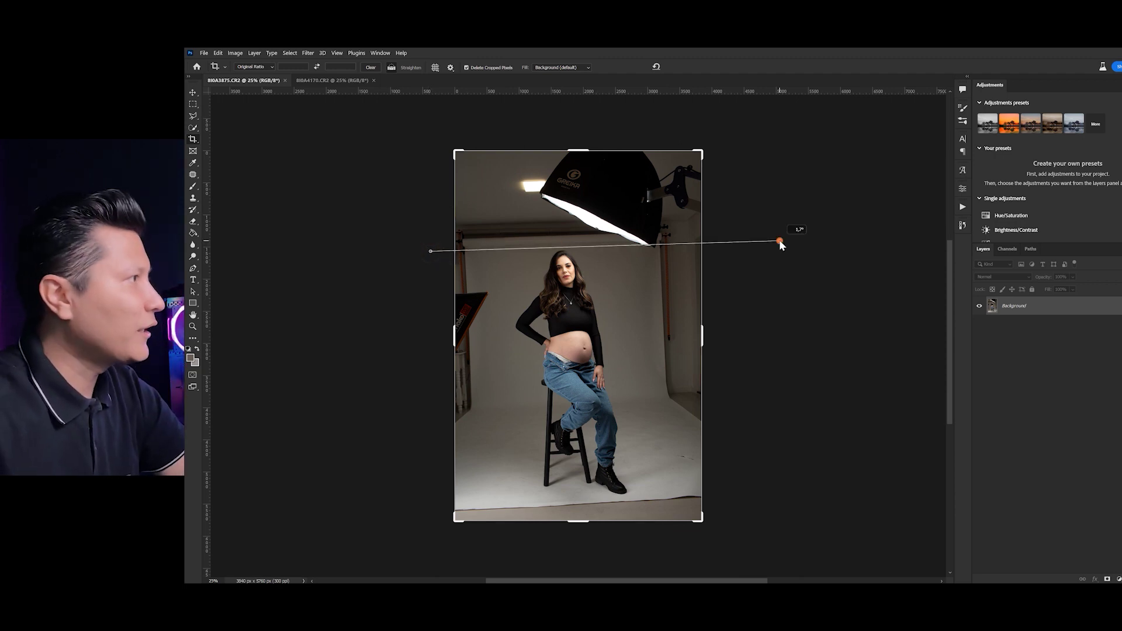
pyautogui.moveTo(779, 240); pyautogui.dragTo(780, 240)
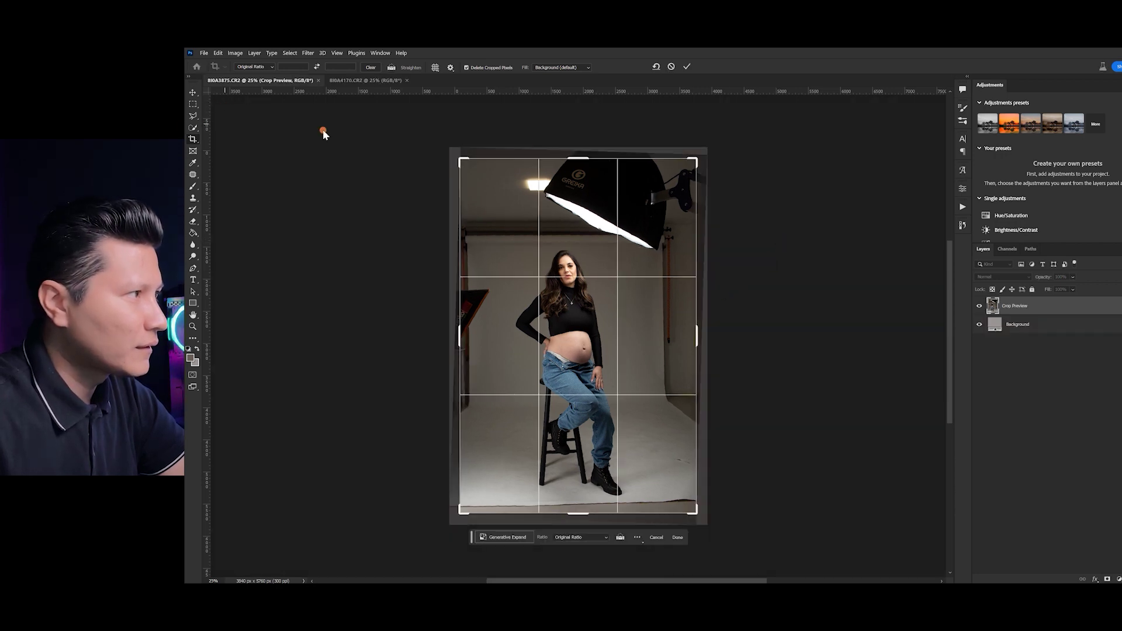
# - Crop the photo tightly around the seated model to about 2930 × 4400 px, excluding the floor edge and most of the softbox
pyautogui.moveTo(697, 159); pyautogui.dragTo(668, 198)
pyautogui.moveTo(479, 187); pyautogui.dragTo(491, 190)
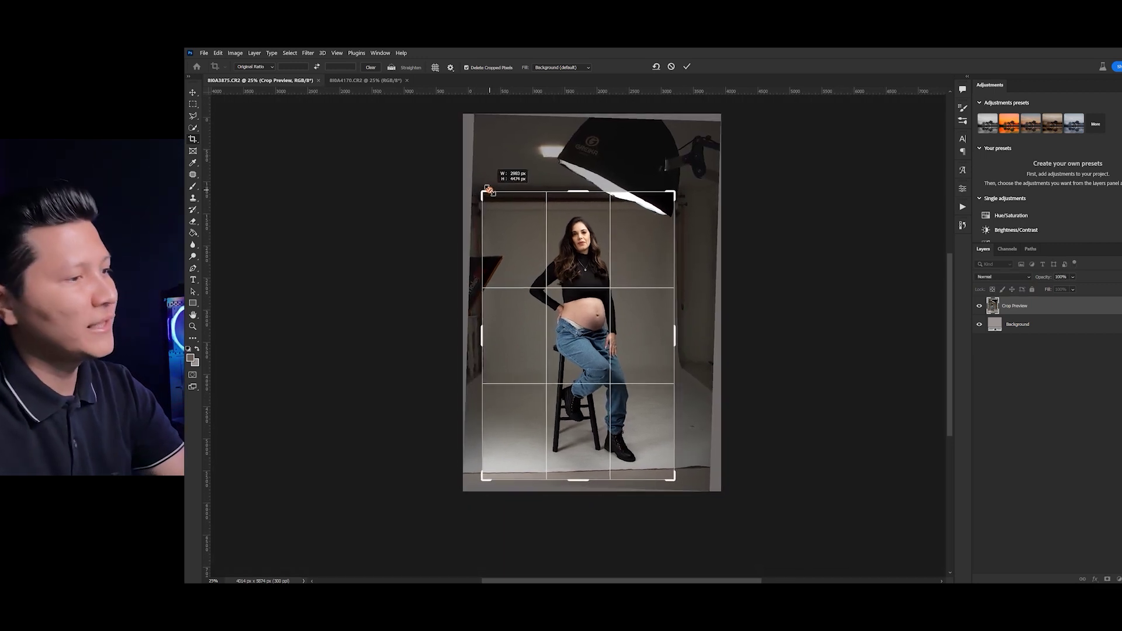
pyautogui.moveTo(572, 480); pyautogui.dragTo(570, 468)
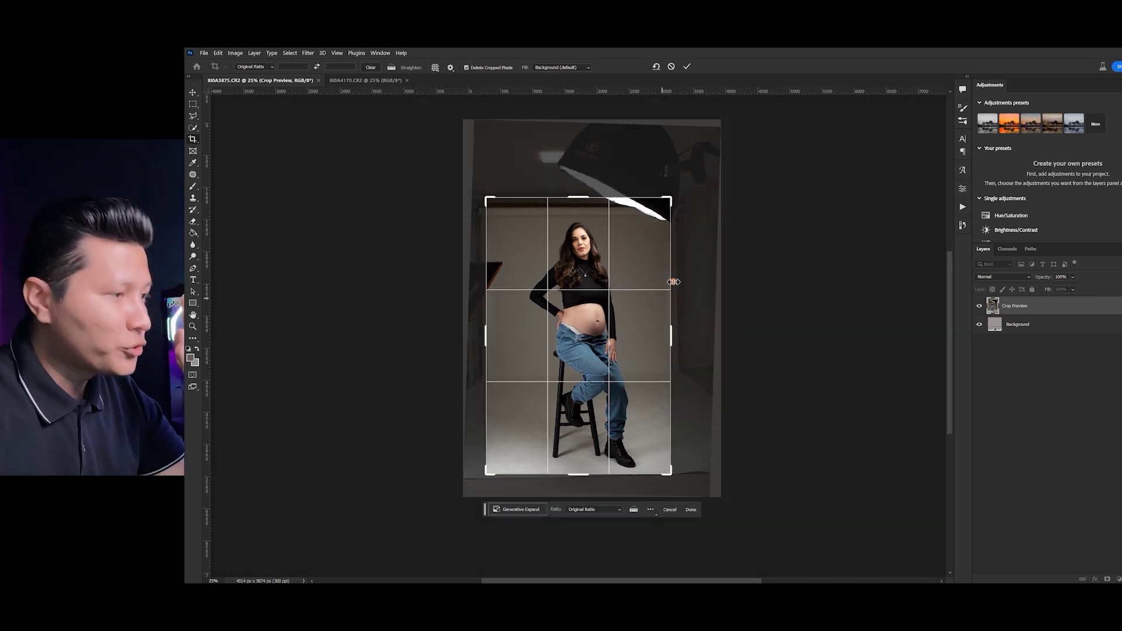
pyautogui.moveTo(670, 200); pyautogui.dragTo(670, 195)
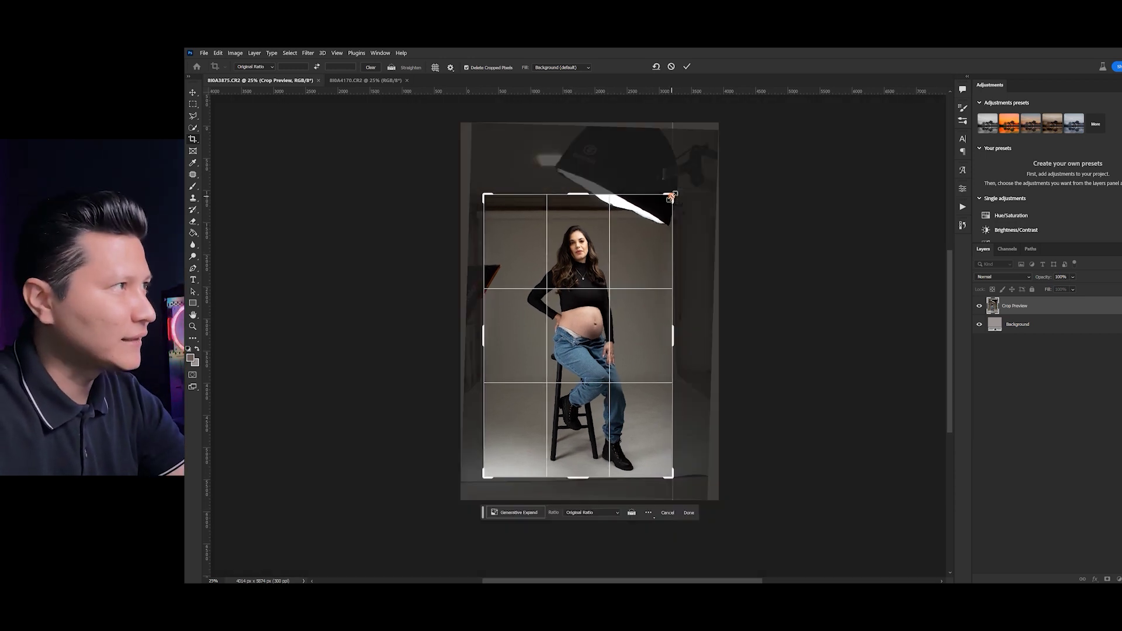
pyautogui.press('Return')
pyautogui.click(656, 307)
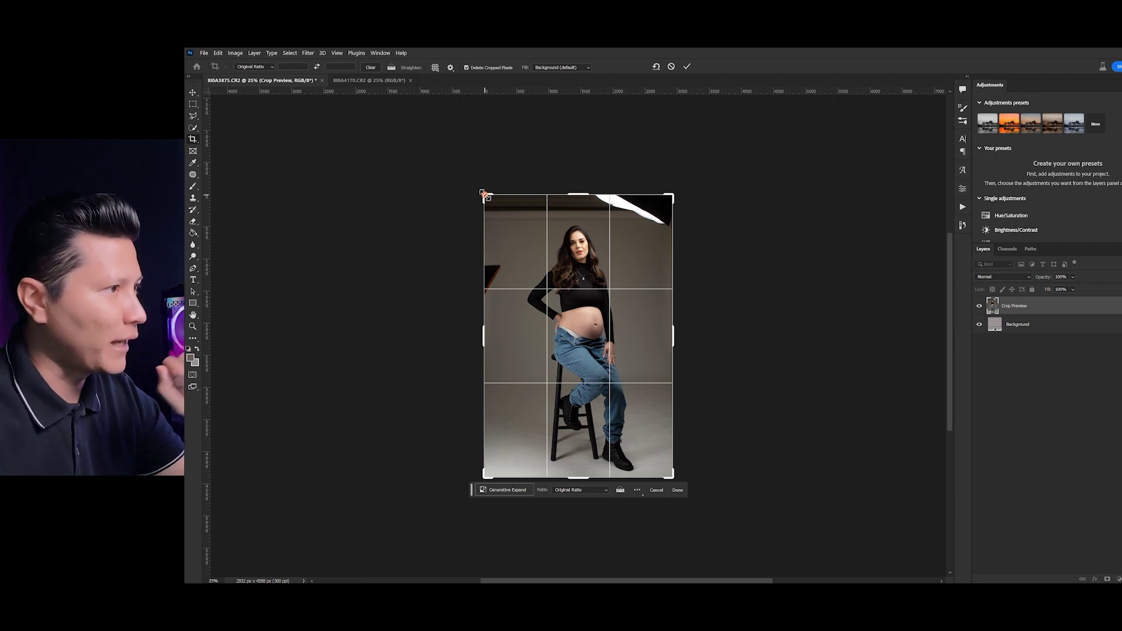
# - Outline the dark light panel at the photo's left edge with the Polygonal Lasso and remove it with a Content-Aware fill at 100% opacity
pyautogui.click(193, 115)
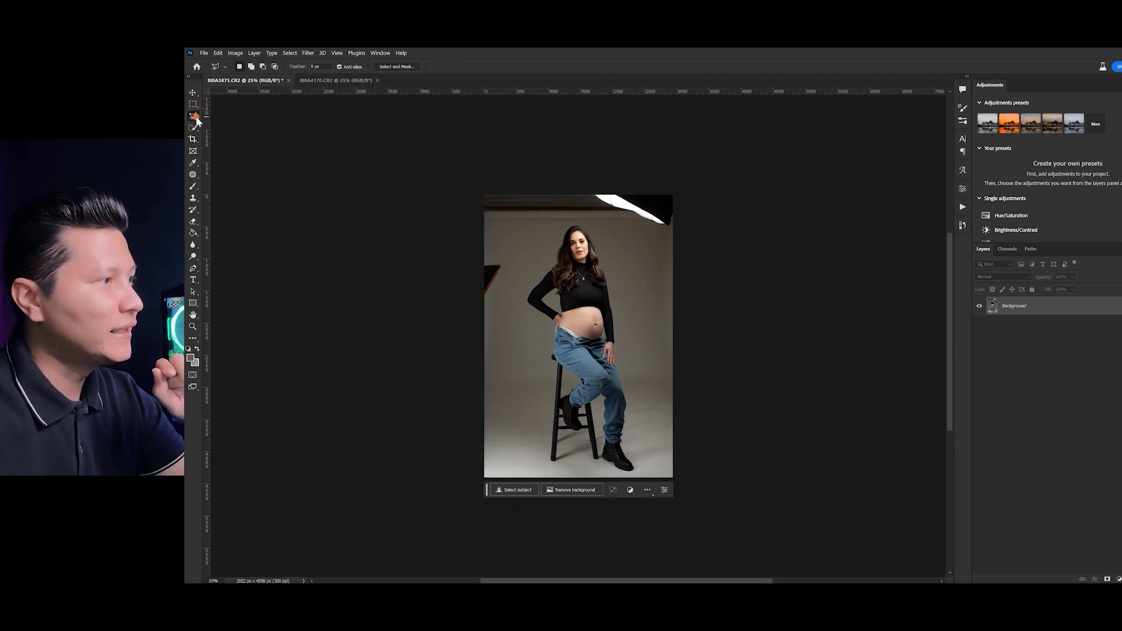
pyautogui.click(472, 257)
pyautogui.click(517, 260)
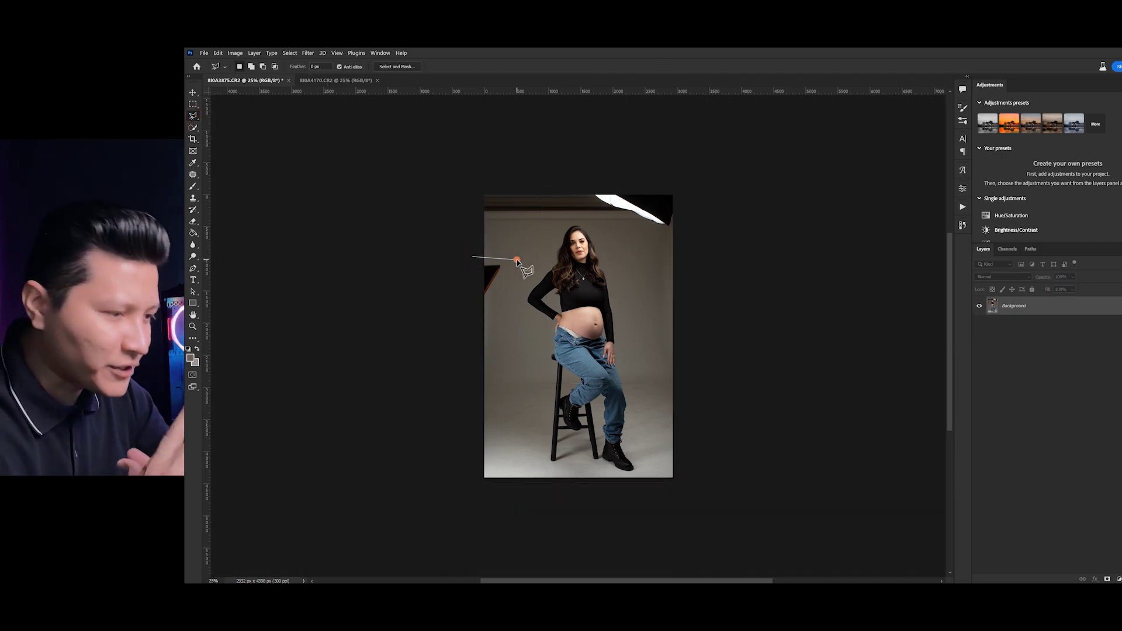
pyautogui.click(475, 338)
pyautogui.doubleClick(468, 272)
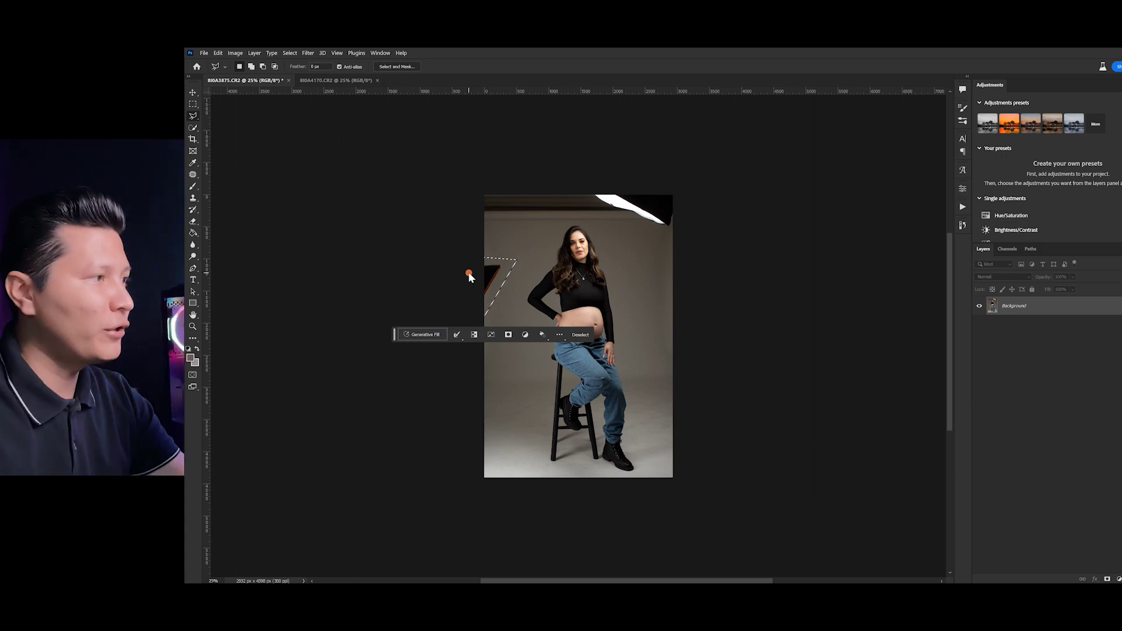
pyautogui.press('i')
pyautogui.hotkey('shift', 'BackSpace')
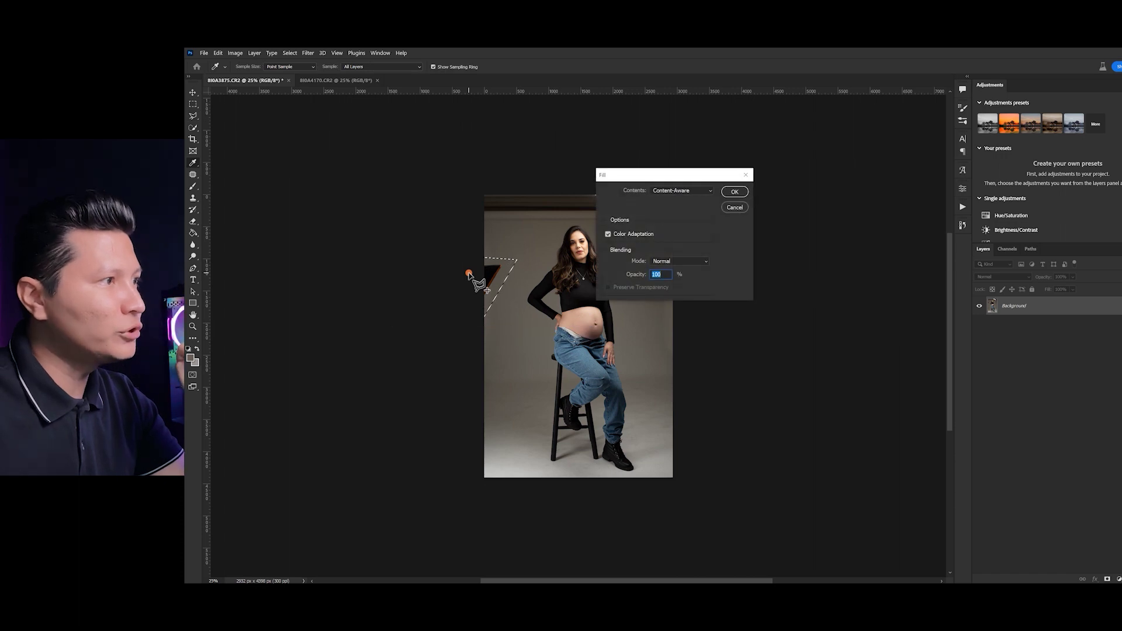
pyautogui.press('Return')
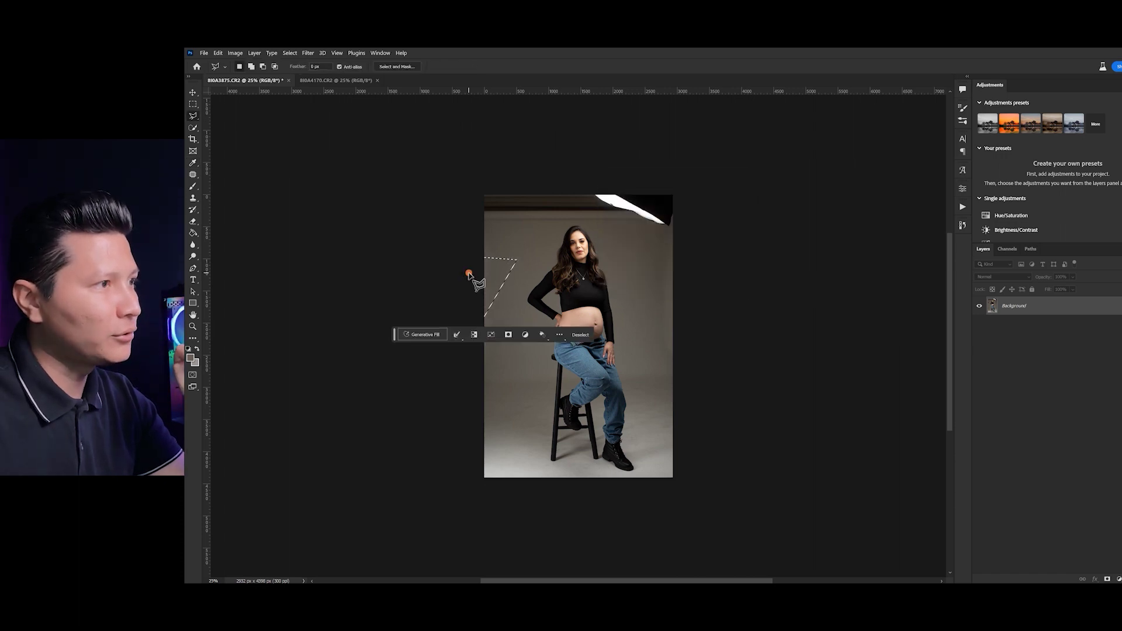
# - Outline the ceiling strip and softbox above the model's head with the Polygonal Lasso, replace them with a Content-Aware fill, and deselect
pyautogui.click(472, 224)
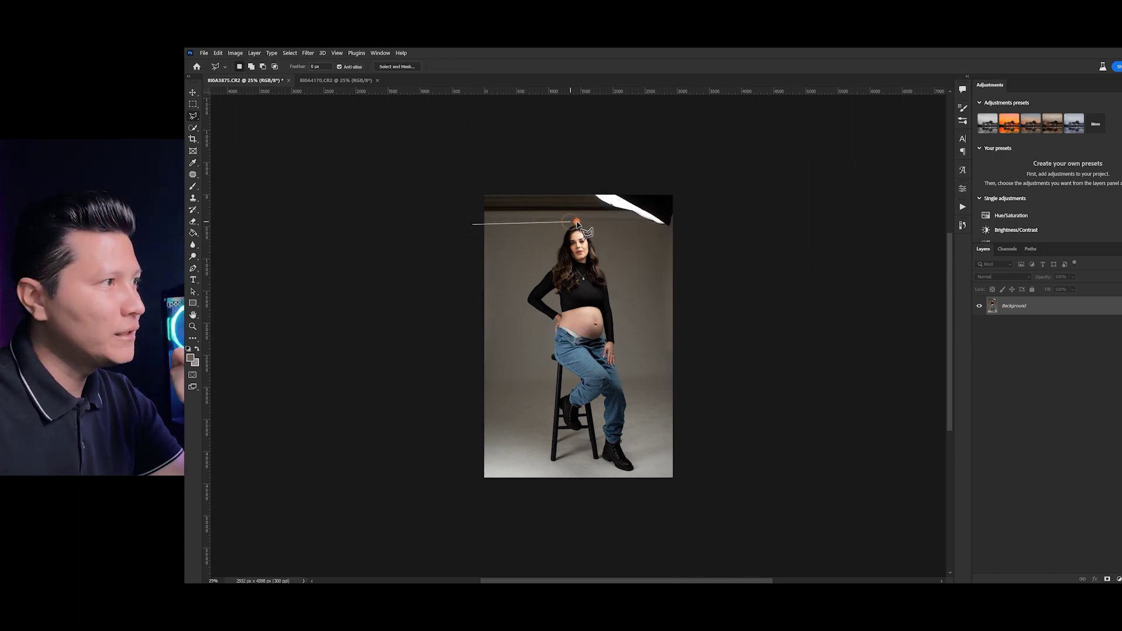
pyautogui.click(649, 226)
pyautogui.click(684, 223)
pyautogui.click(687, 159)
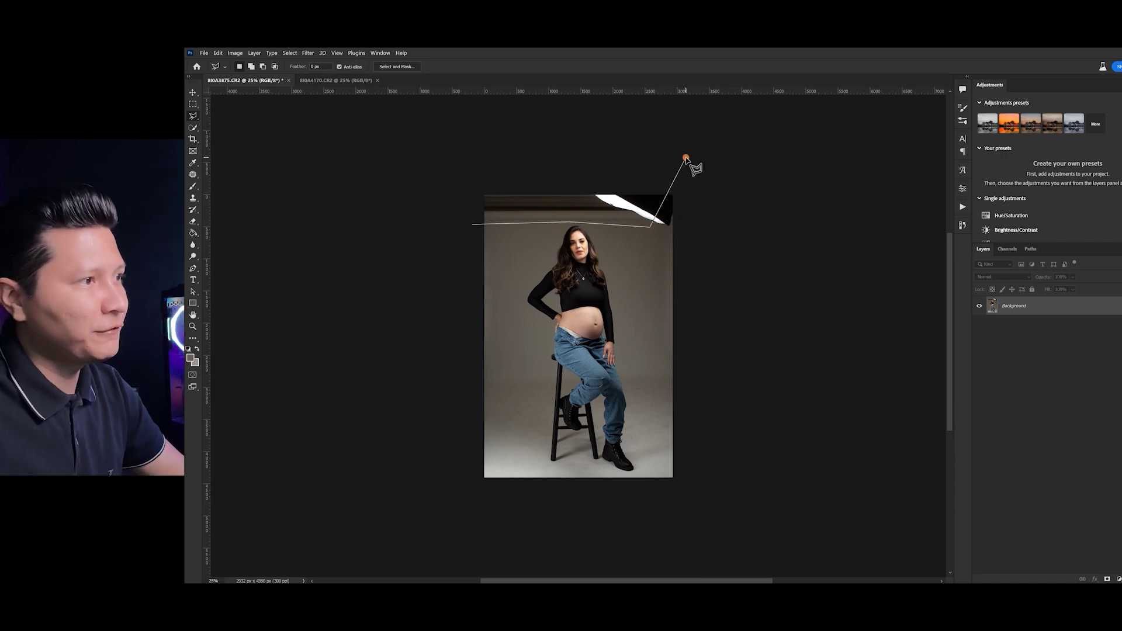
pyautogui.doubleClick(466, 169)
pyautogui.keyDown('shift'); pyautogui.click(643, 216); pyautogui.keyUp('shift')
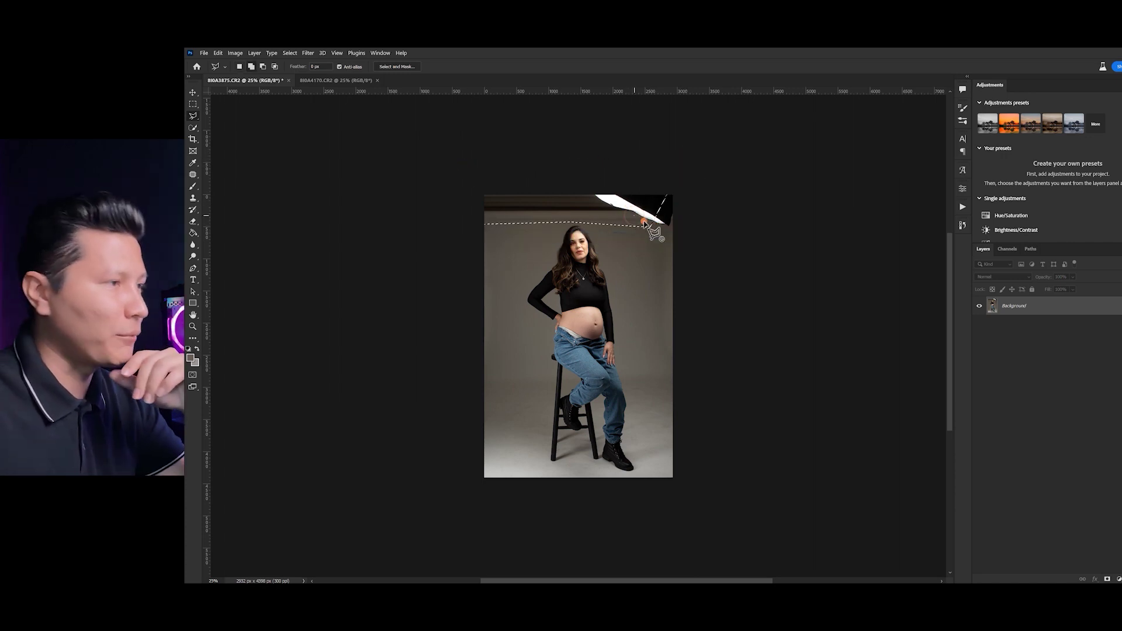
pyautogui.click(678, 246)
pyautogui.click(691, 186)
pyautogui.click(645, 180)
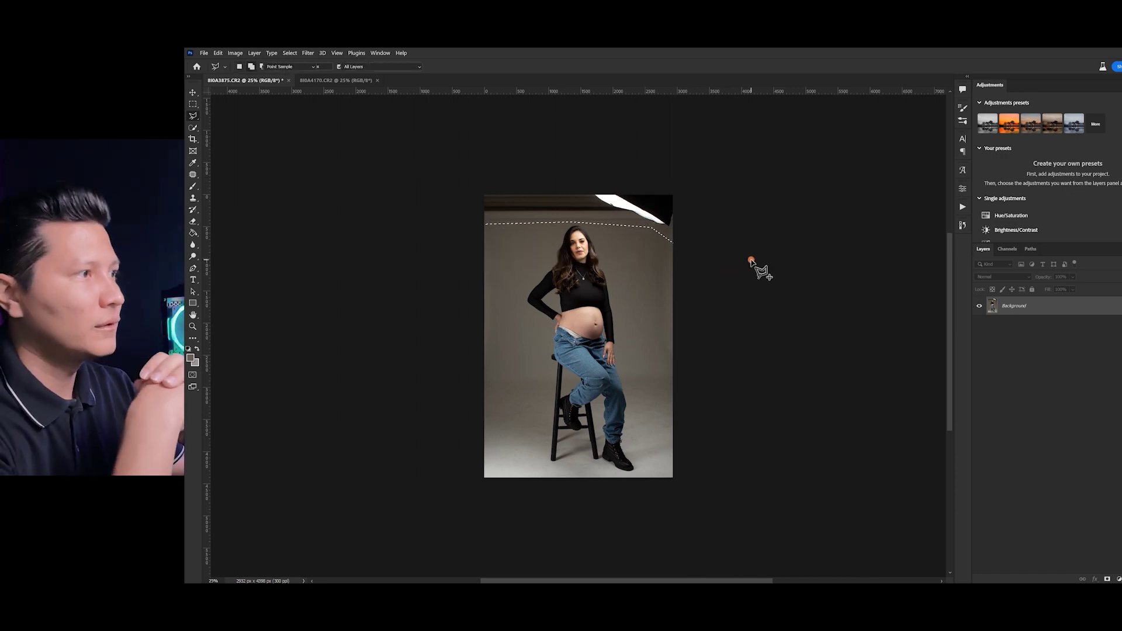
pyautogui.hotkey('shift', 'F5')
pyautogui.press('Return')
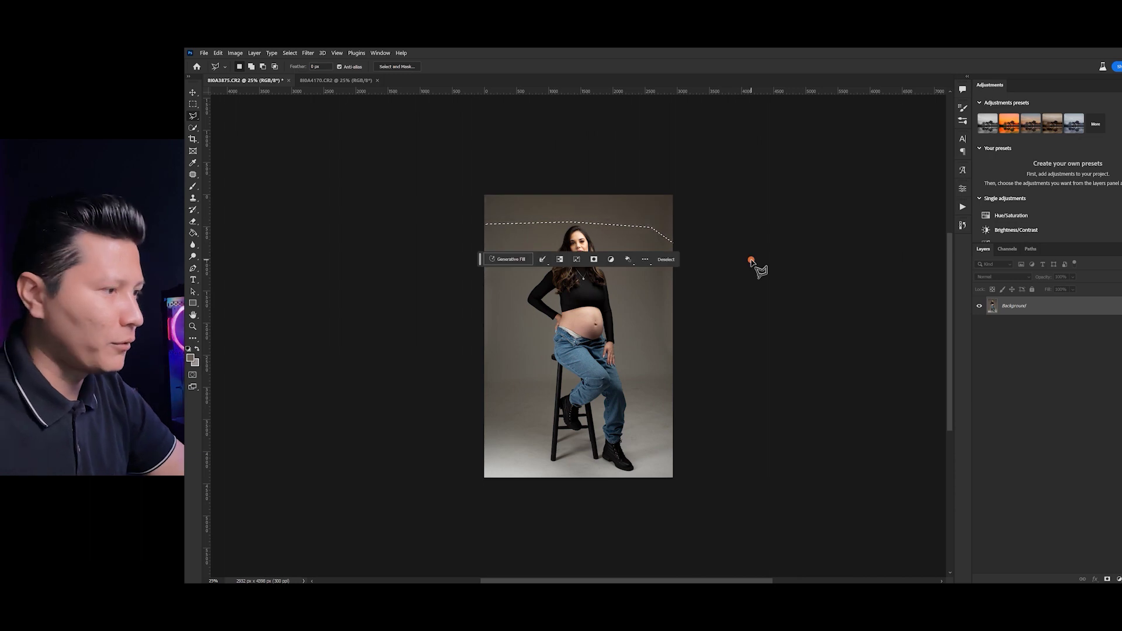
pyautogui.hotkey('ctrl', 'd')
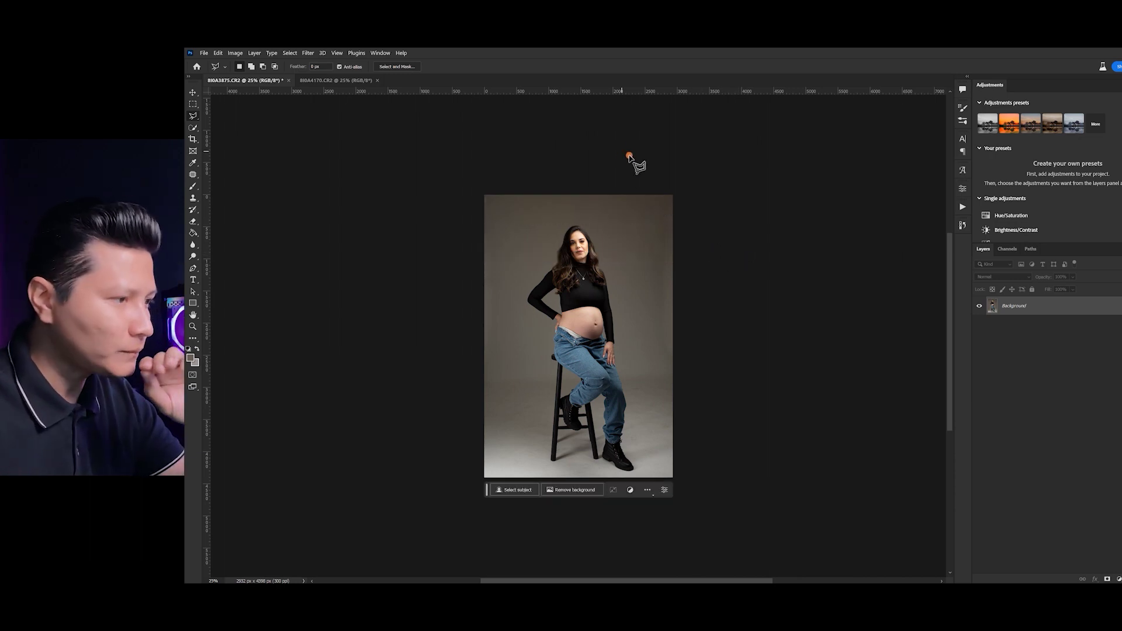
# - Expand the canvas on all sides to about 3380 × 5075 px with the Crop tool, filling the new area with Content-Aware Fill
pyautogui.click(193, 139)
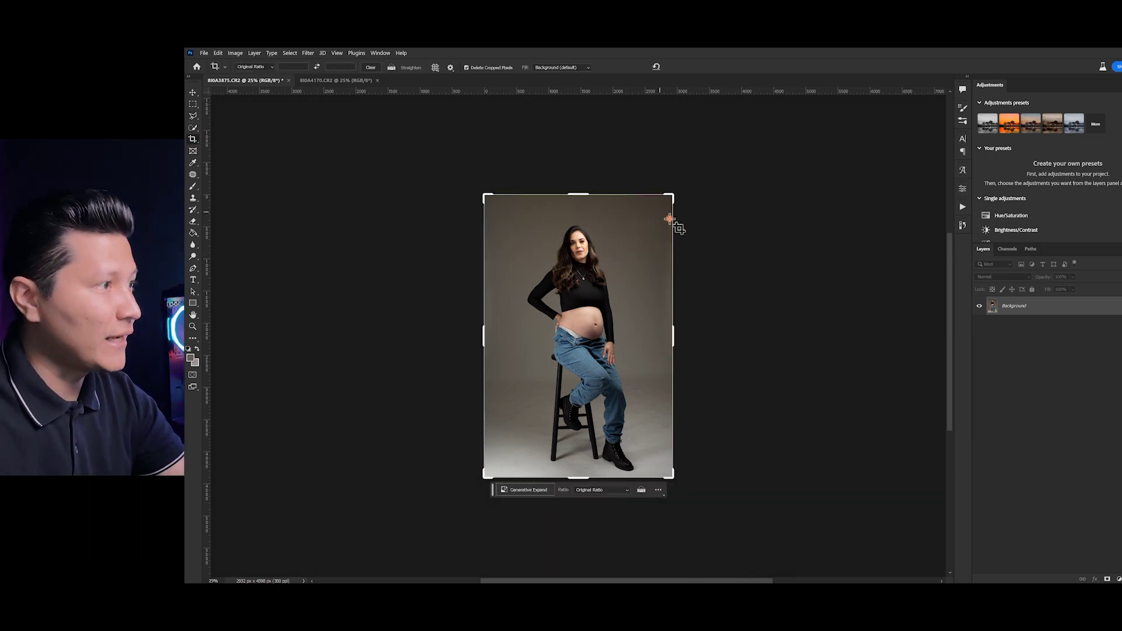
pyautogui.moveTo(674, 194); pyautogui.dragTo(679, 186)
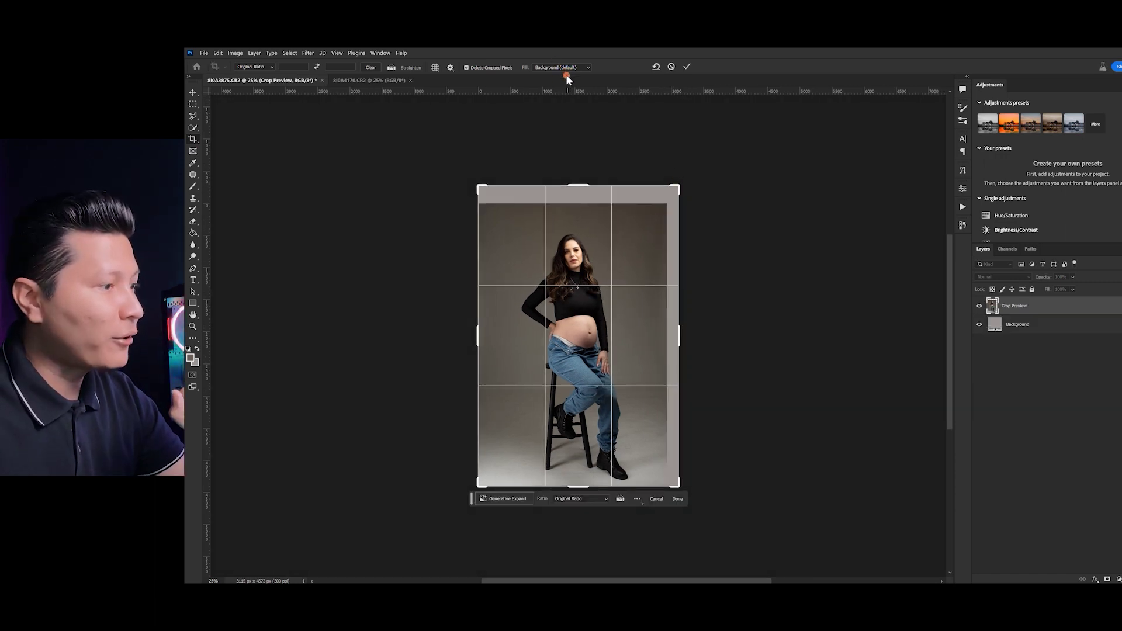
pyautogui.moveTo(478, 187); pyautogui.dragTo(469, 175)
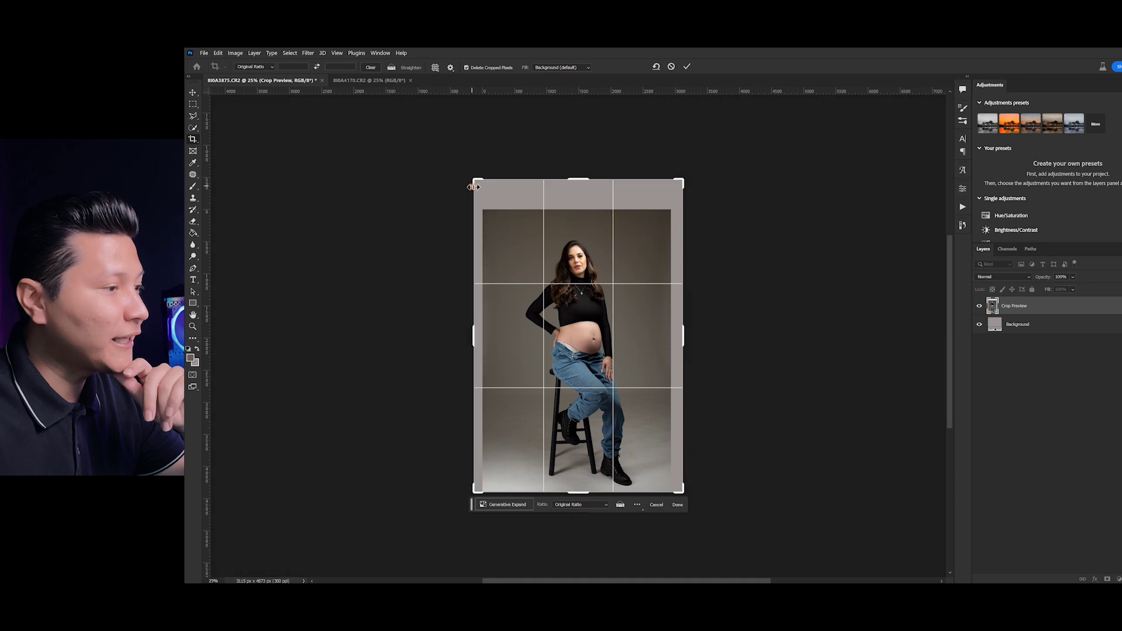
pyautogui.moveTo(581, 492); pyautogui.dragTo(581, 500)
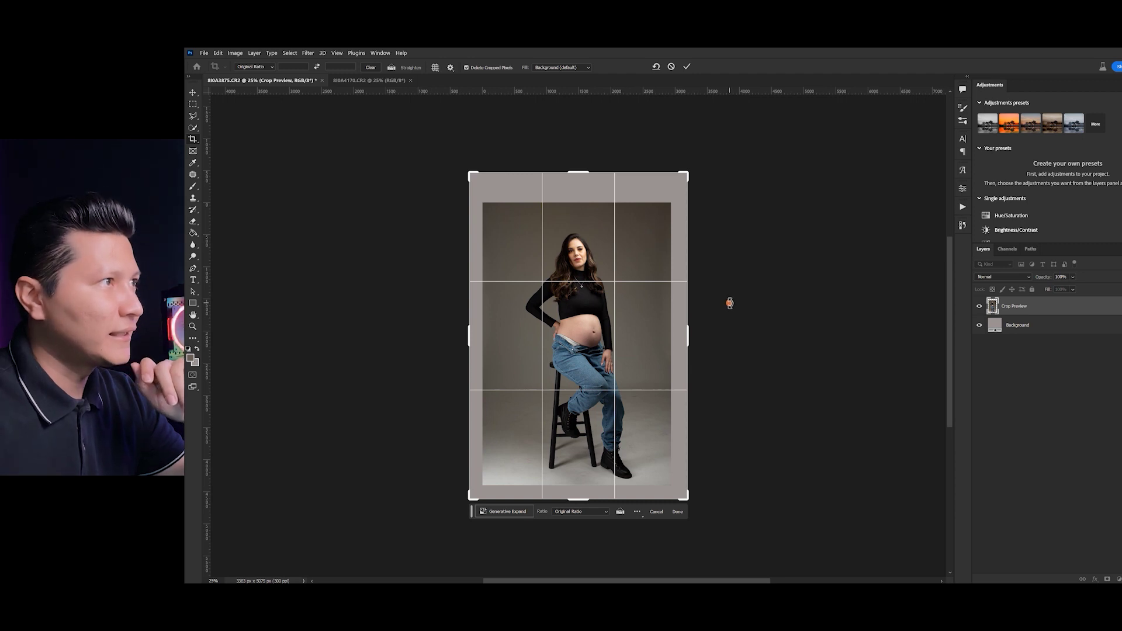
pyautogui.click(572, 67)
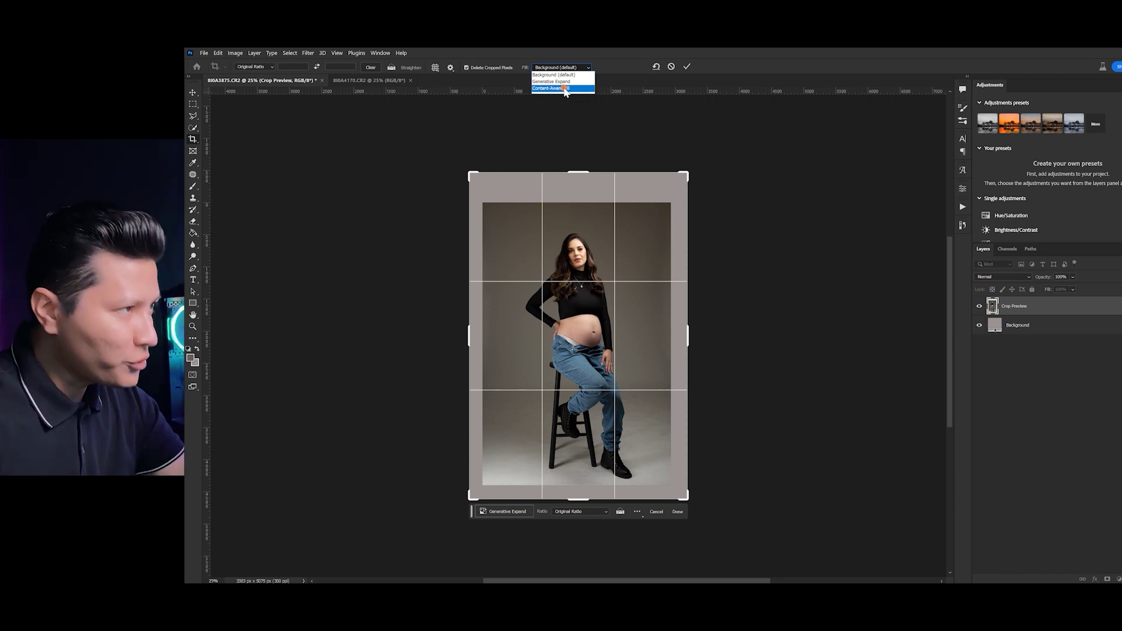
pyautogui.click(563, 88)
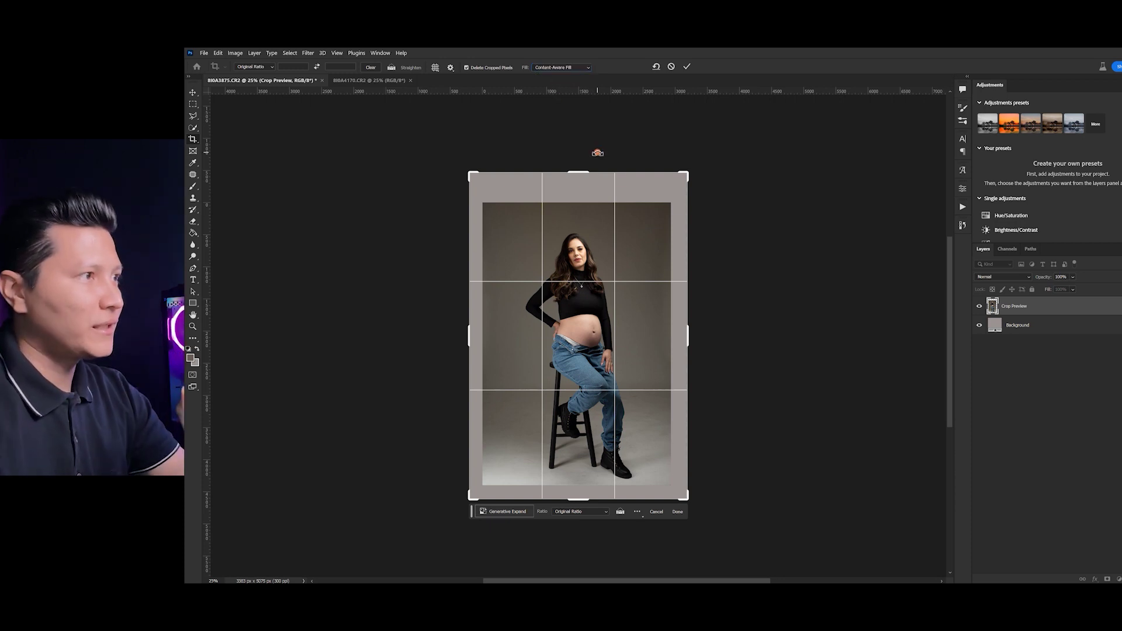
pyautogui.press('Return')
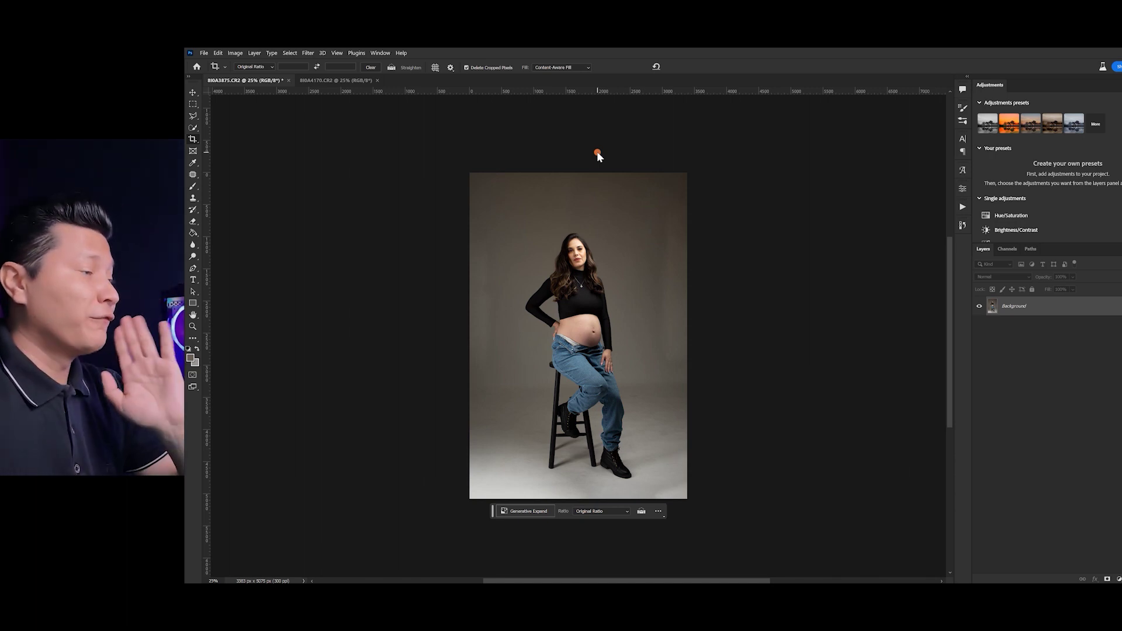
# - Copy the full-height backdrop strip beside the model's bent elbow to a new layer and stretch it outward past the photo's left edge
pyautogui.click(193, 104)
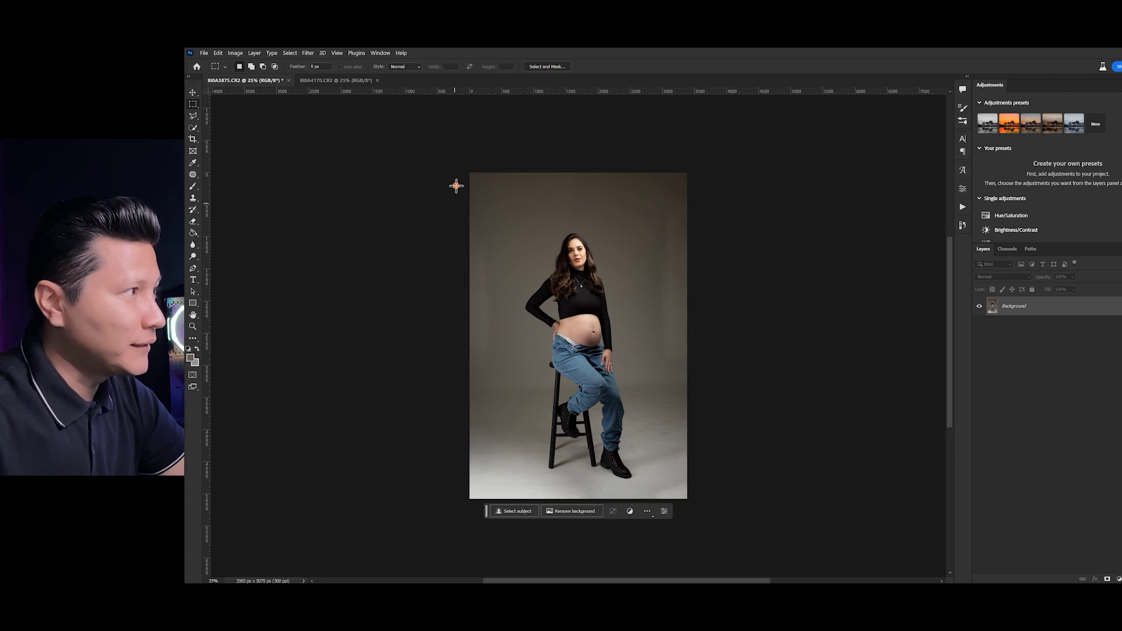
pyautogui.moveTo(457, 168); pyautogui.dragTo(502, 472)
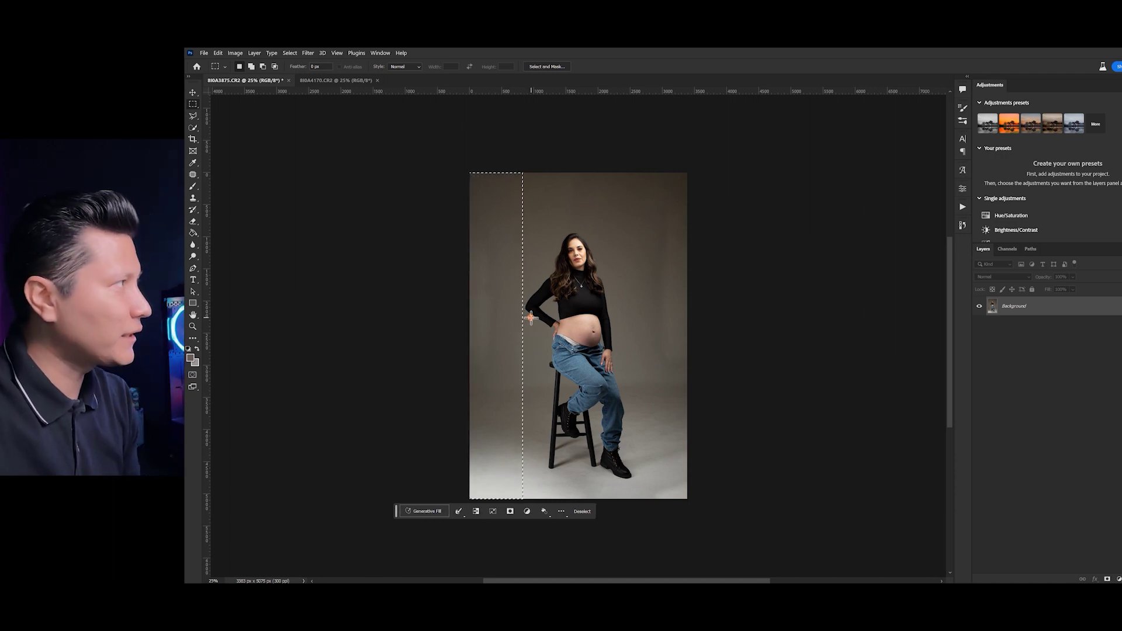
pyautogui.click(192, 93)
pyautogui.hotkey('ctrl', 'j')
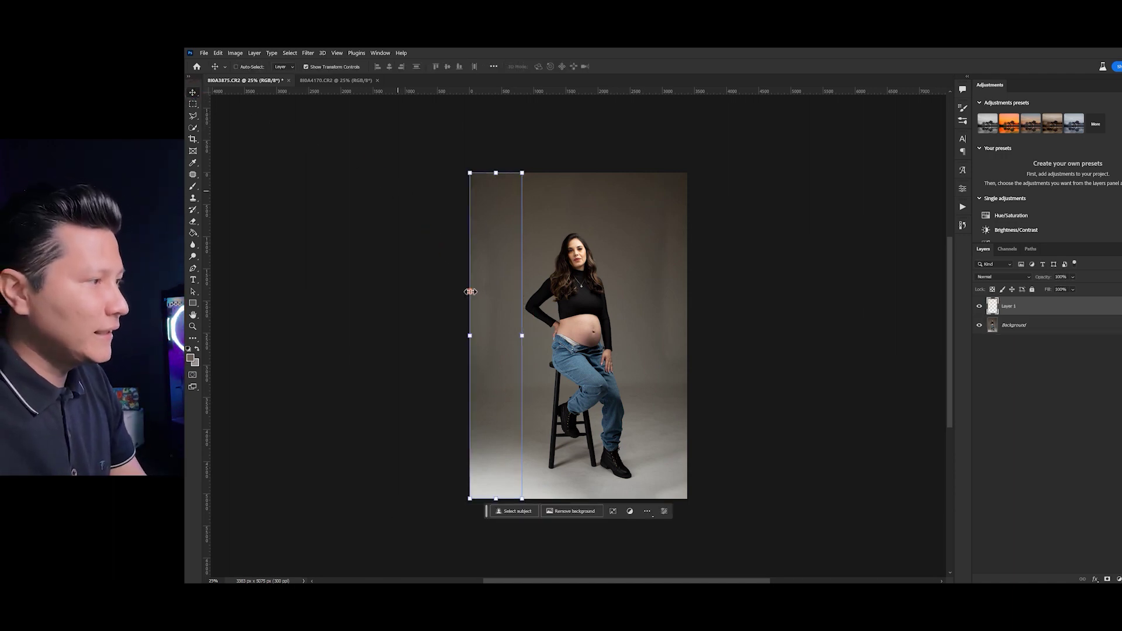
pyautogui.moveTo(470, 339); pyautogui.dragTo(424, 336)
# - Copy the backdrop strip along the photo's right edge from the Background to a new layer and stretch it outward to about 236% width
pyautogui.click(192, 105)
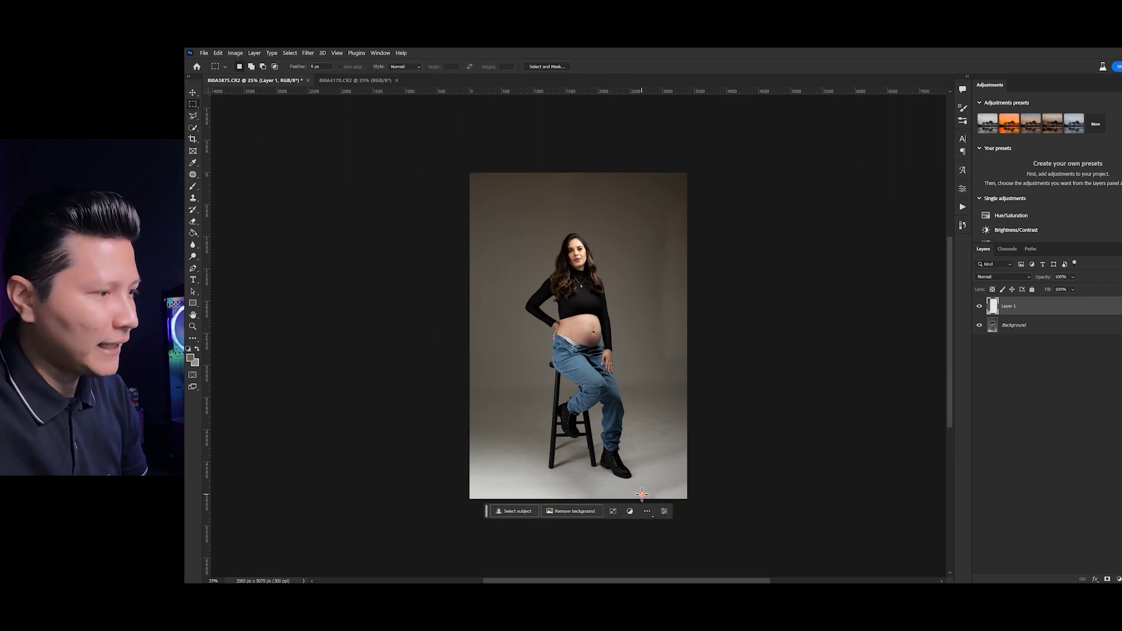
pyautogui.moveTo(640, 498); pyautogui.dragTo(718, 139)
pyautogui.hotkey('ctrl', 'j')
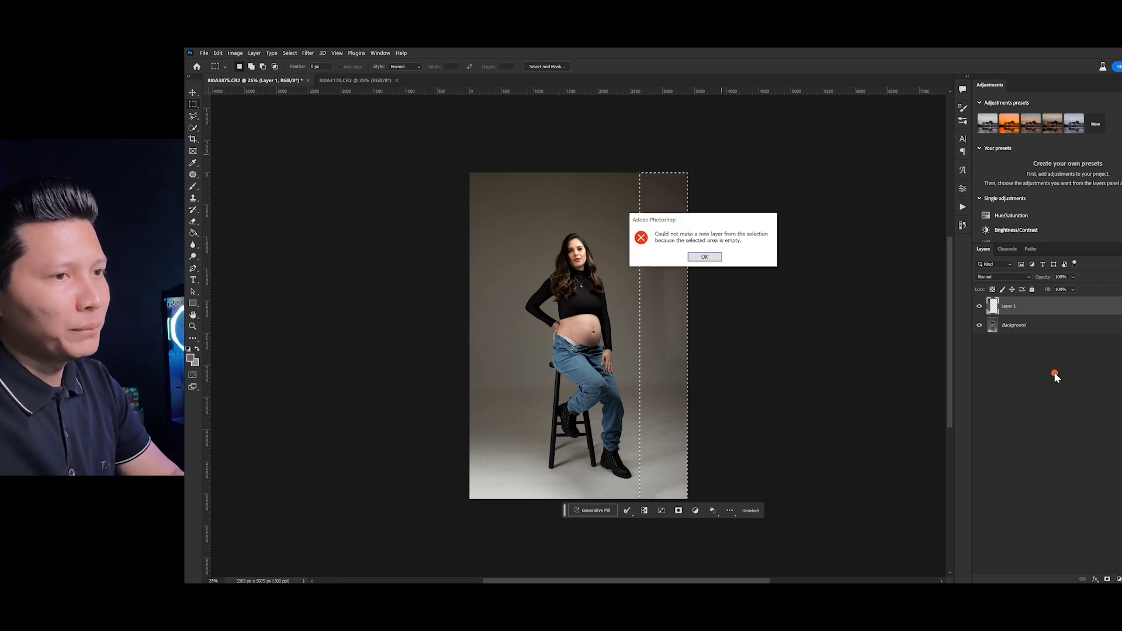
pyautogui.press('Return')
pyautogui.click(1017, 327)
pyautogui.hotkey('ctrl', 'j')
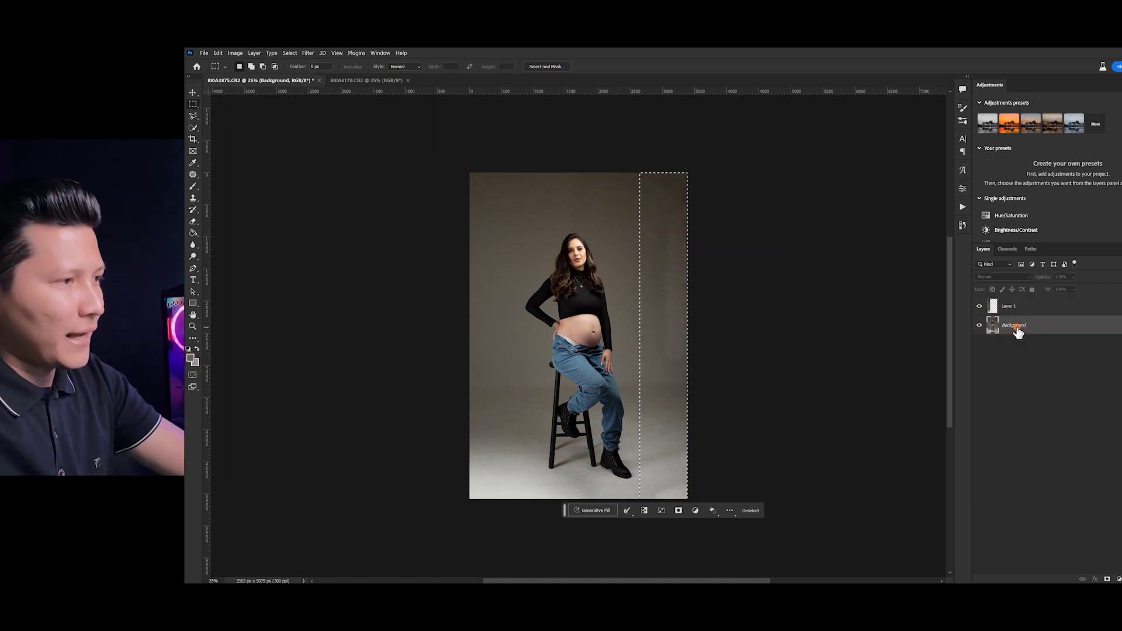
pyautogui.click(193, 92)
pyautogui.moveTo(688, 334); pyautogui.dragTo(754, 328)
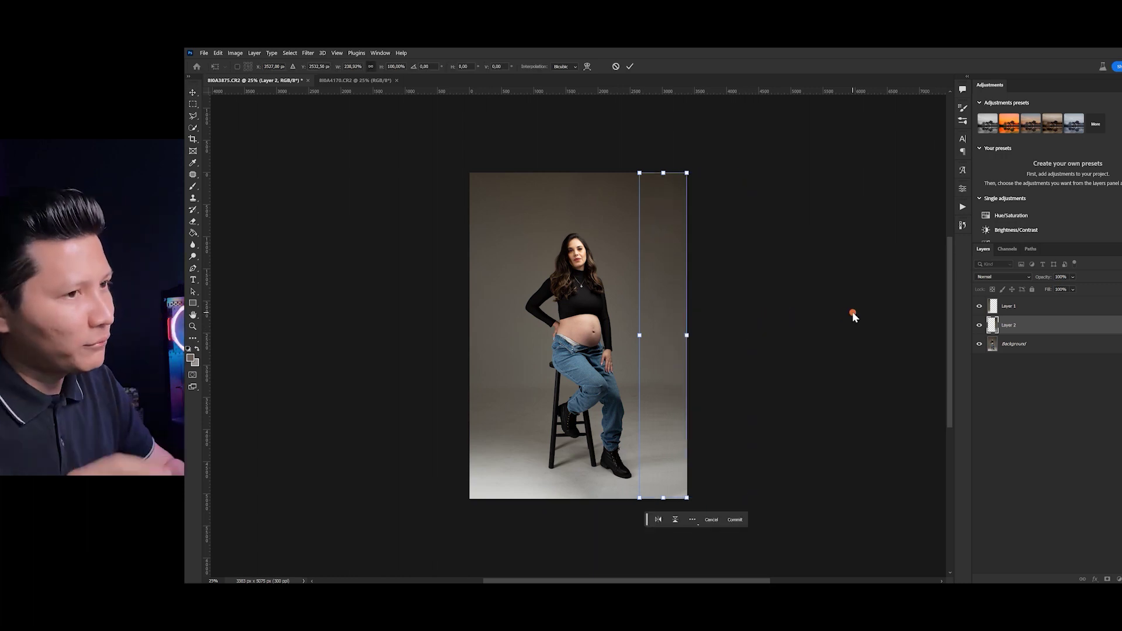
pyautogui.click(852, 314)
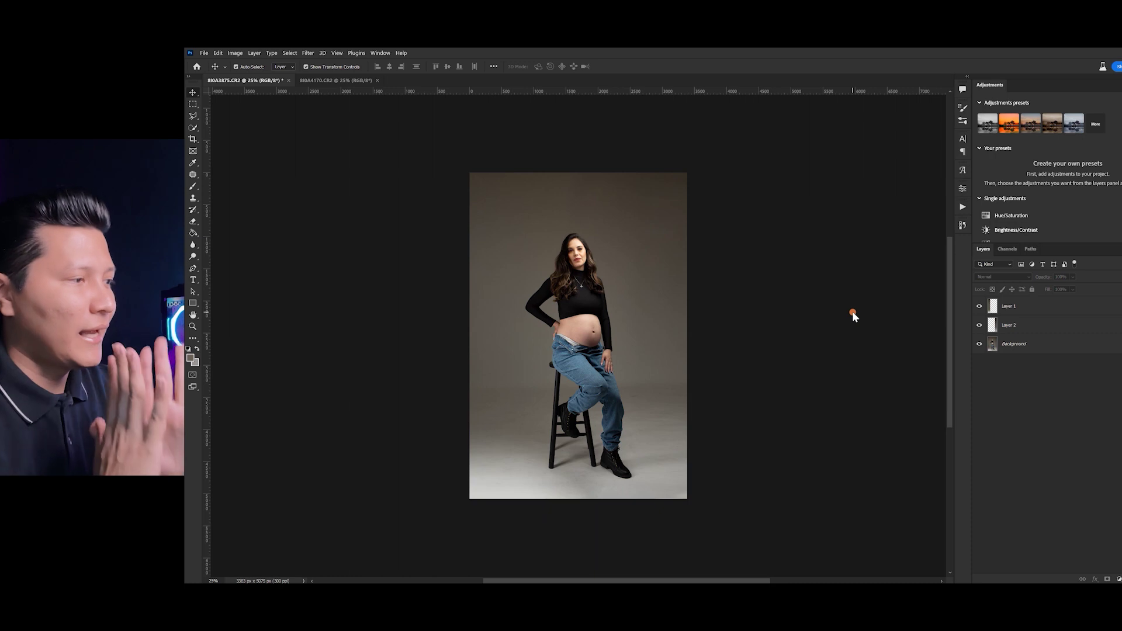
# - Merge the stretched strips into the Background layer and examine the floor marks around the stool's legs
pyautogui.click(1048, 305)
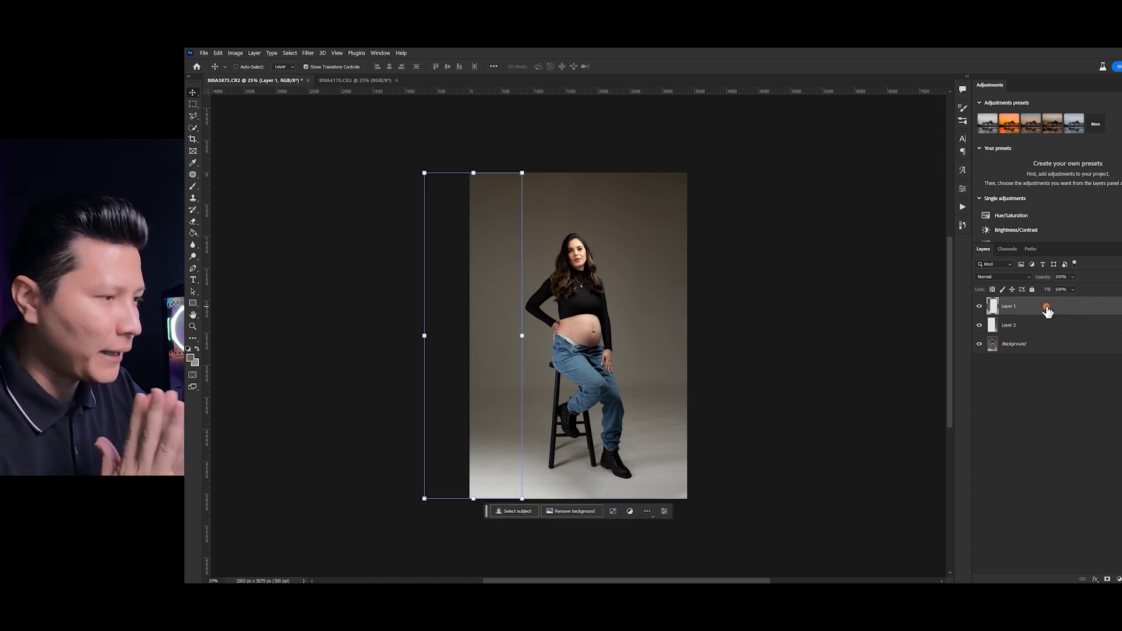
pyautogui.hotkey('ctrl', 'shift', 'e')
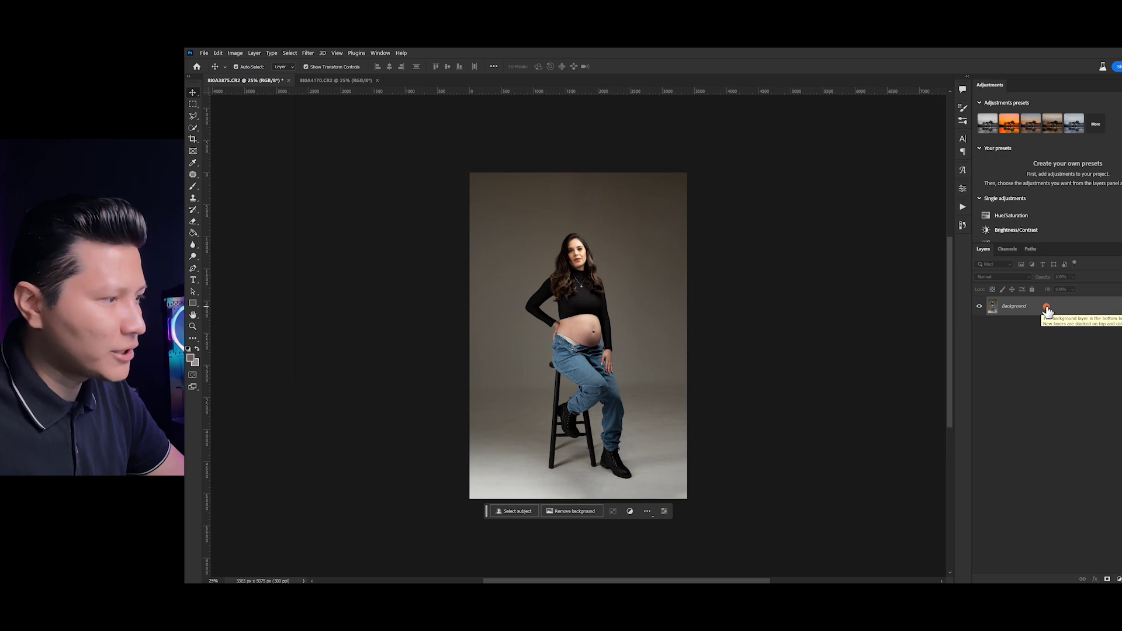
pyautogui.press('z')
pyautogui.moveTo(526, 450); pyautogui.dragTo(556, 431)
pyautogui.press('v')
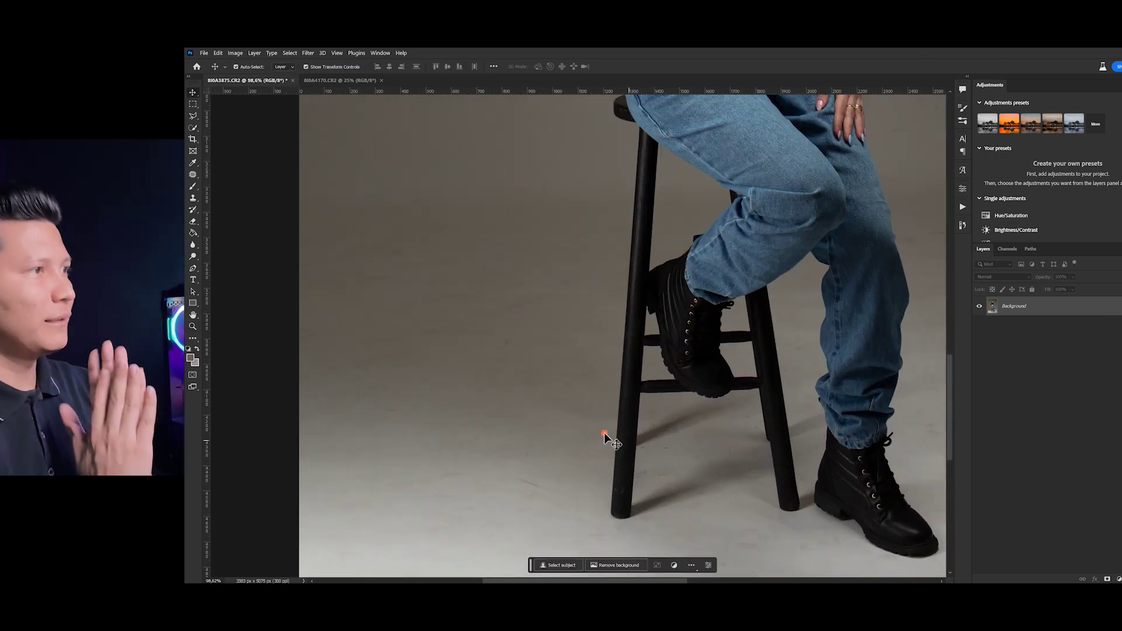
pyautogui.scroll(-2, 591, 441)
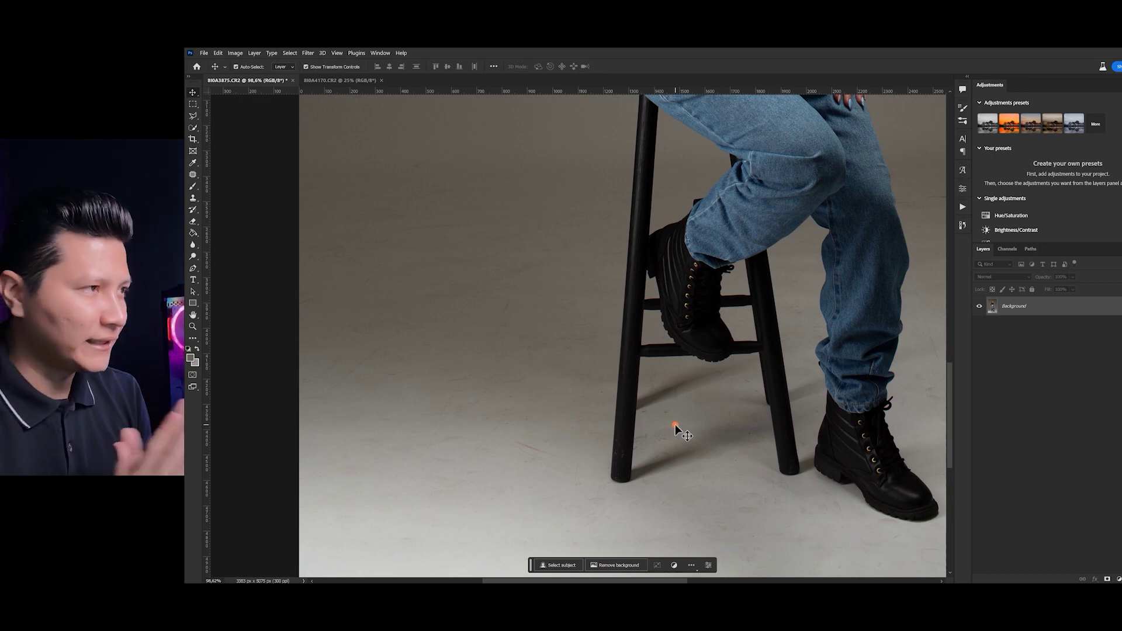
pyautogui.hotkey('ctrl', '0')
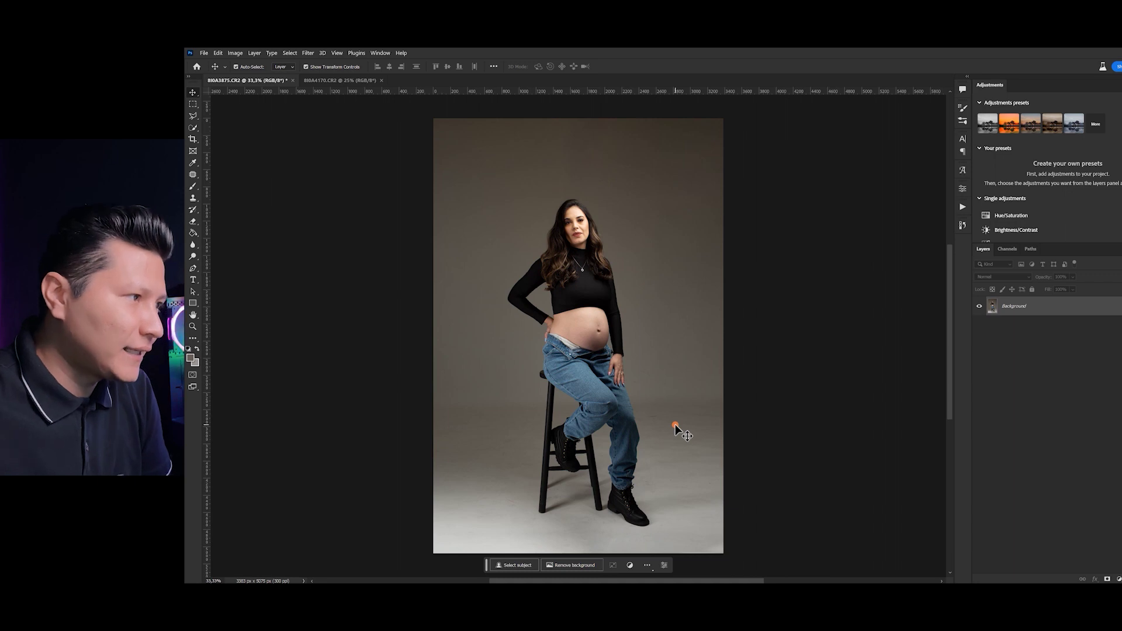
# - Show the list of recorded actions and look at the other open maternity photo before returning to the seated portrait
pyautogui.click(962, 207)
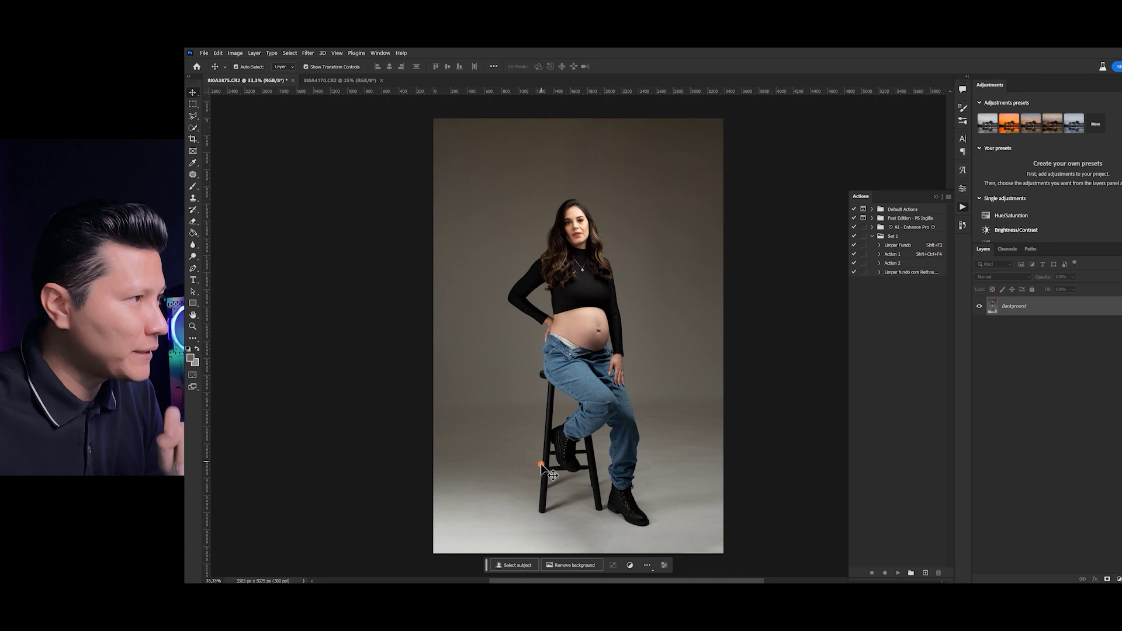
pyautogui.click(370, 81)
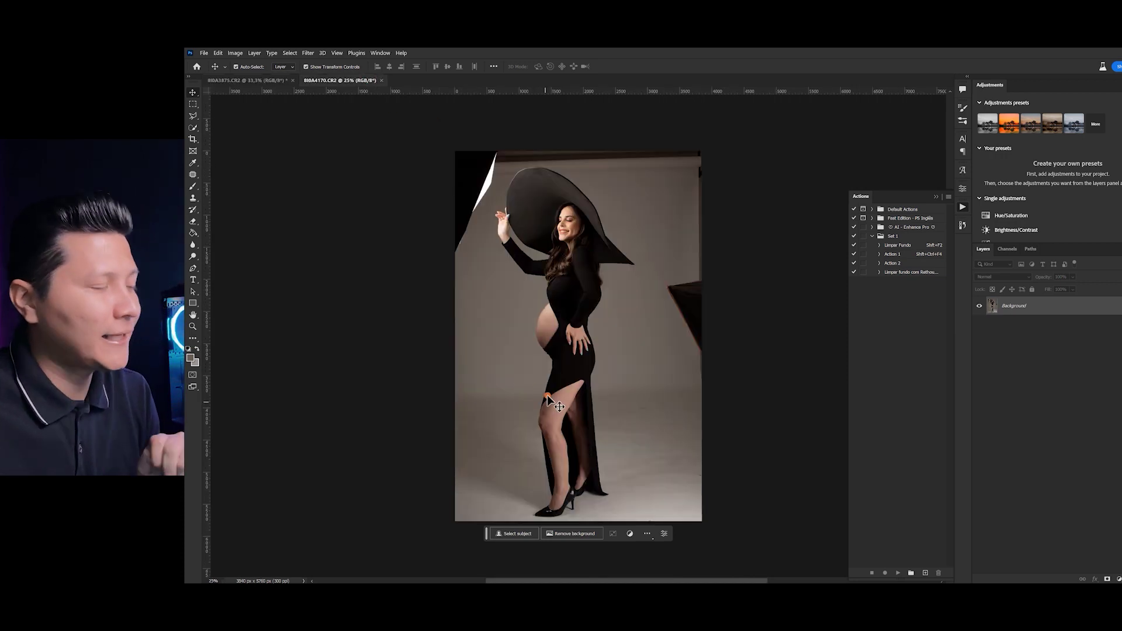
pyautogui.click(274, 81)
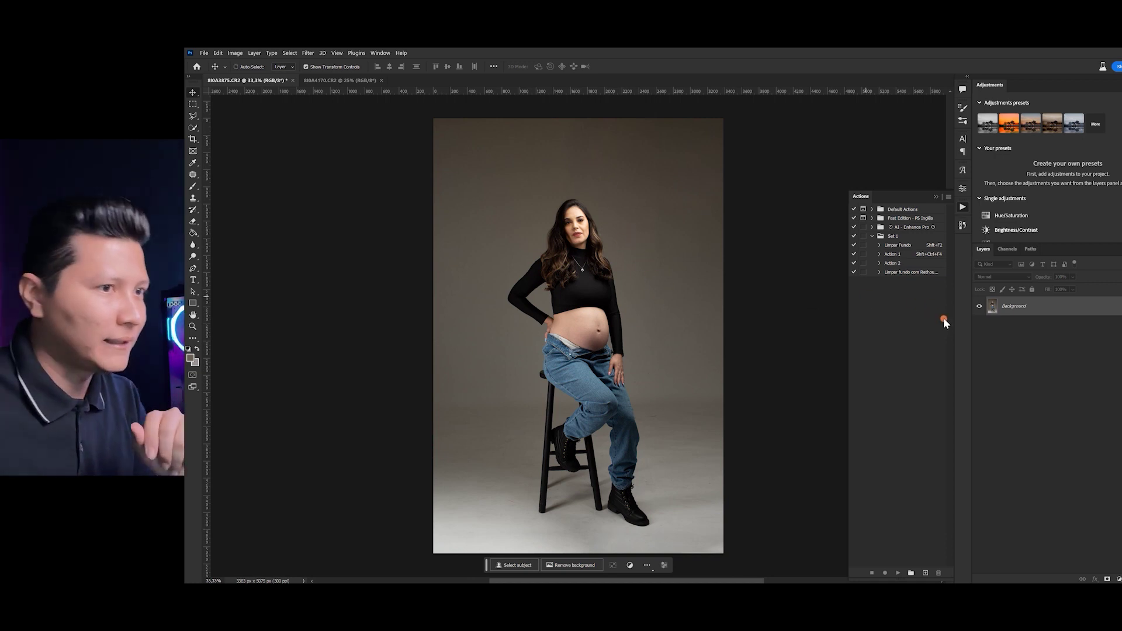
# - Duplicate the Background layer twice and hide the two lower layers, leaving only Layer 1 copy visible
pyautogui.hotkey('ctrl', 'j')
pyautogui.hotkey('ctrl', 'j')
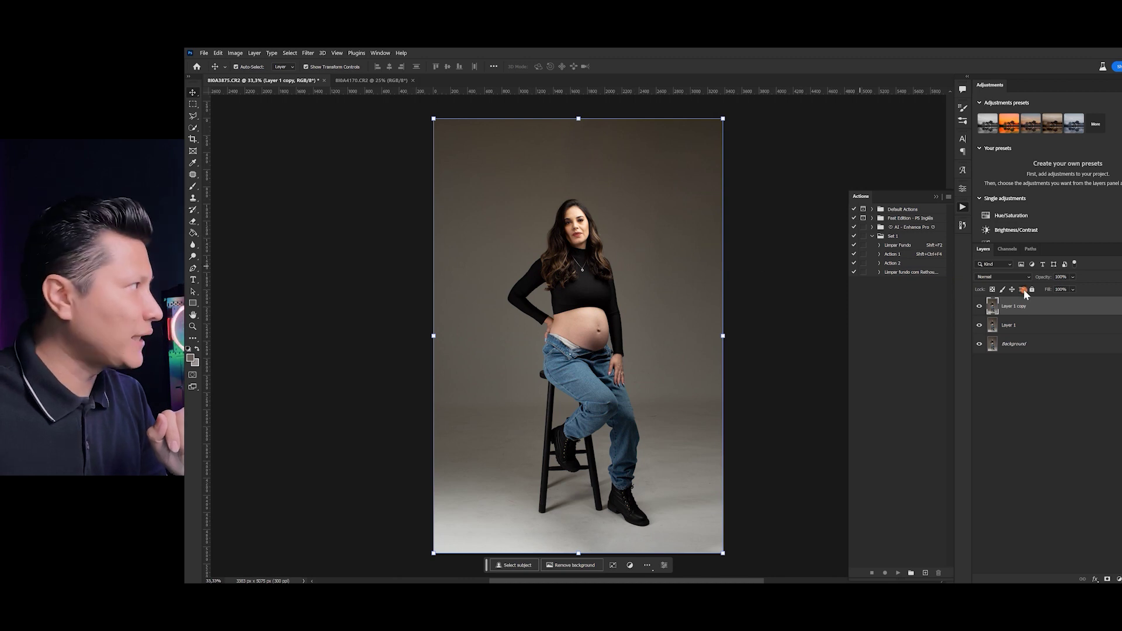
pyautogui.moveTo(981, 326); pyautogui.dragTo(980, 347)
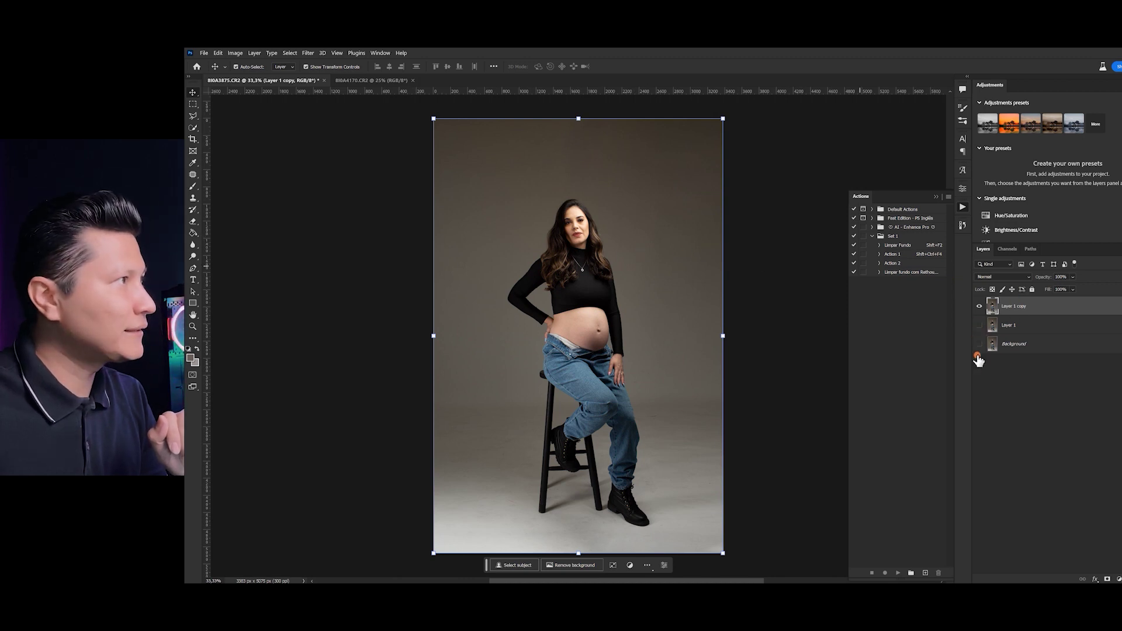
# - Add the stool to the model's selection with the Object Selection tool and mask Layer 1 copy to that selection
pyautogui.click(193, 127)
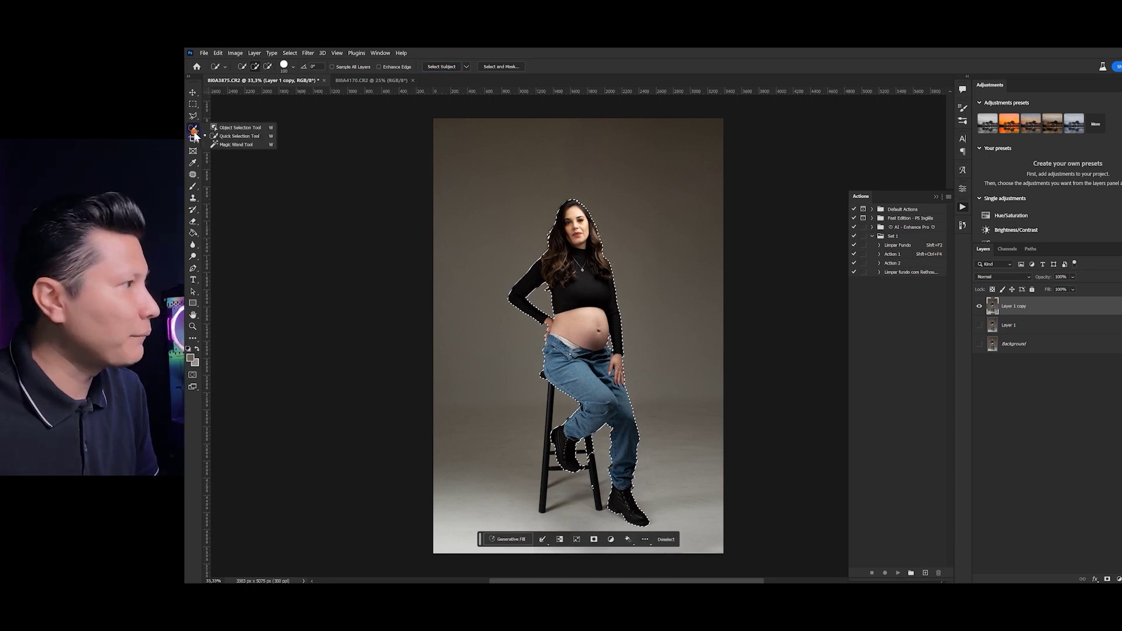
pyautogui.click(237, 128)
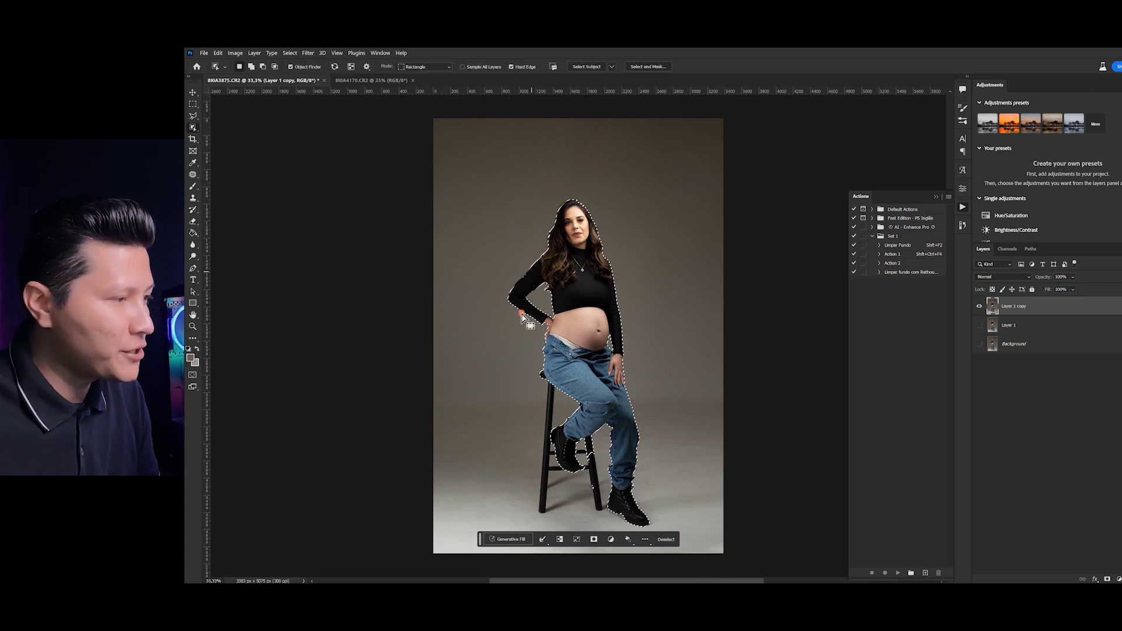
pyautogui.keyDown('shift'); pyautogui.click(546, 425); pyautogui.keyUp('shift')
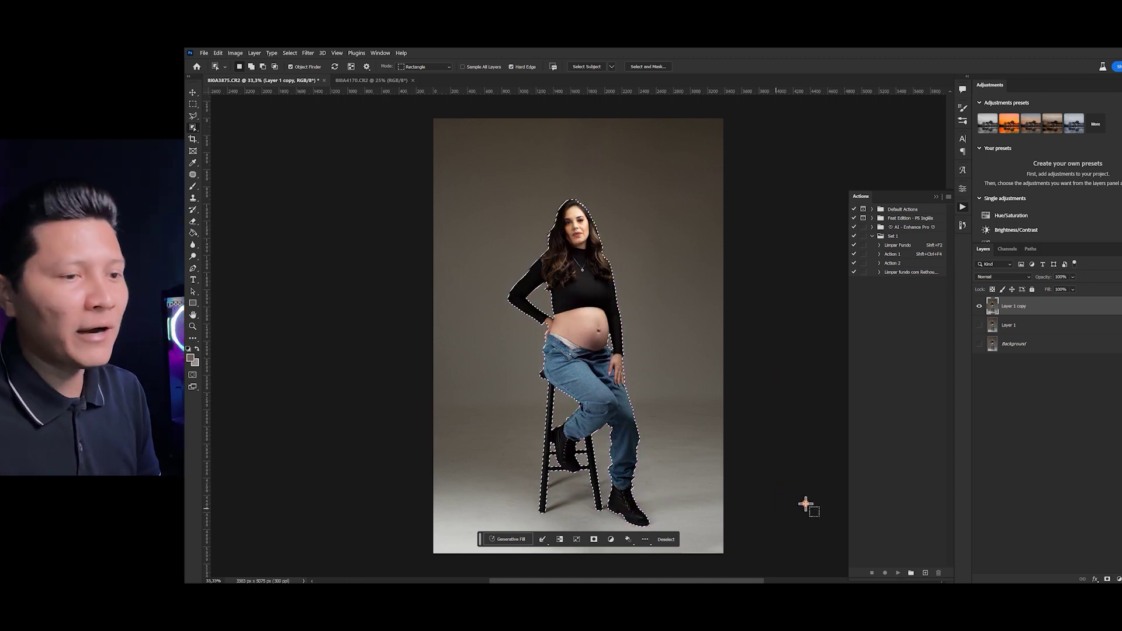
pyautogui.click(1107, 579)
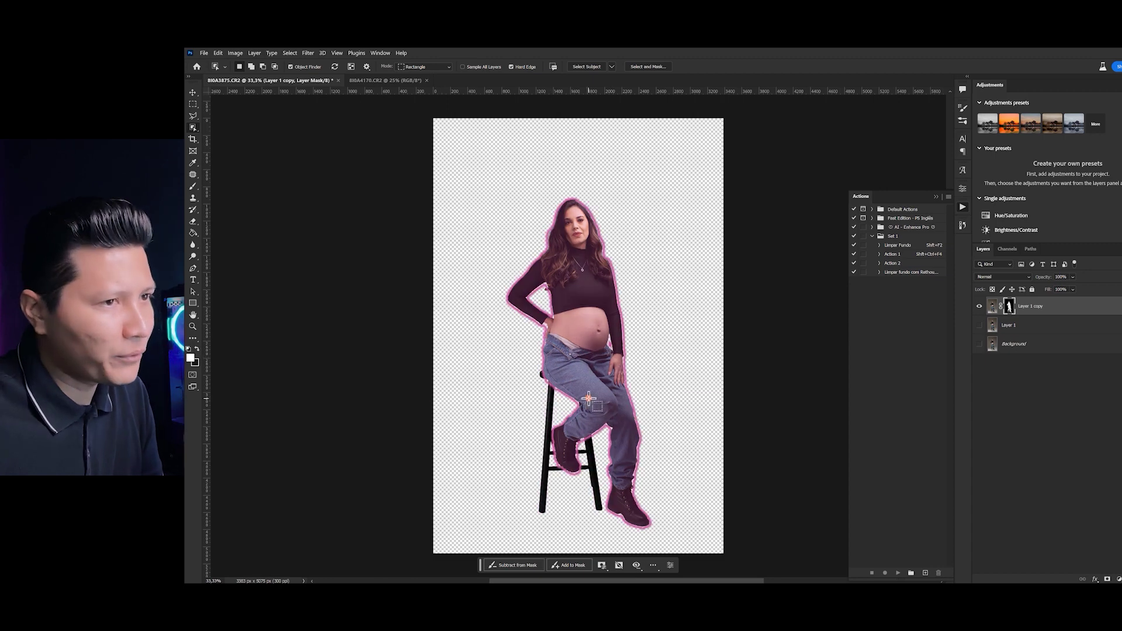
# - Hide the masked cutout layer, show Layer 1, and select the model together with the stool on it
pyautogui.click(980, 305)
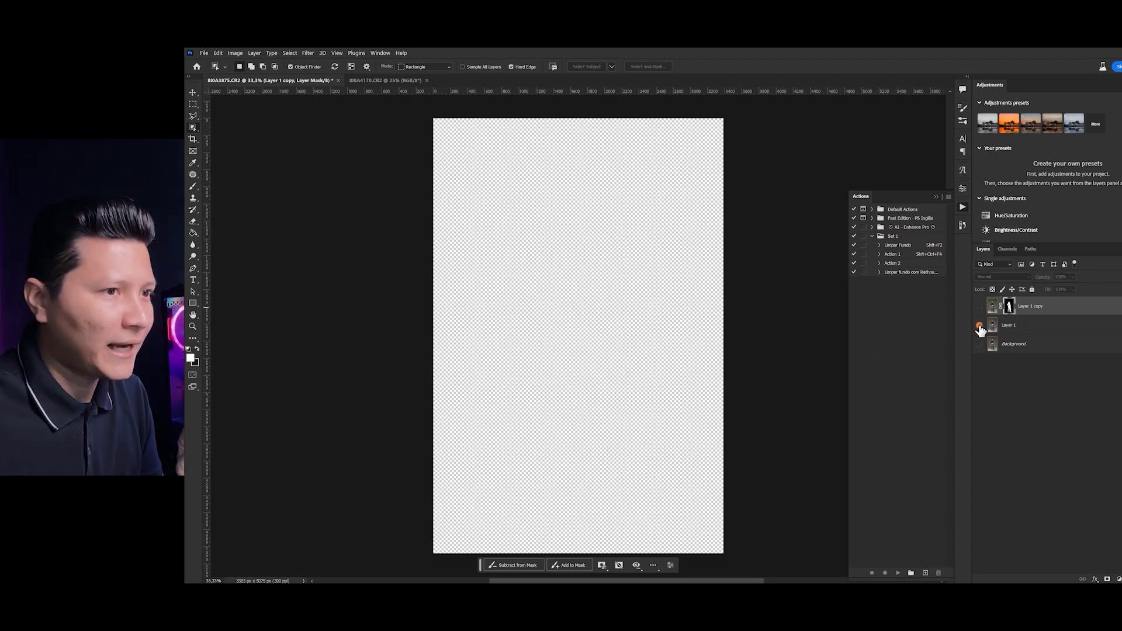
pyautogui.click(980, 325)
pyautogui.click(992, 328)
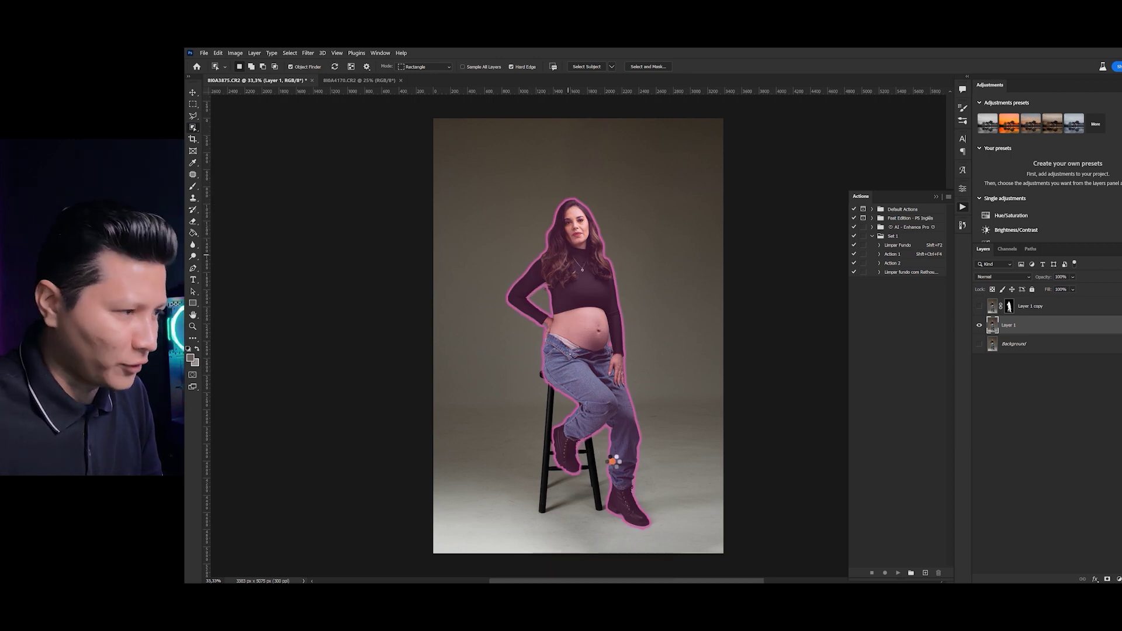
pyautogui.click(527, 321)
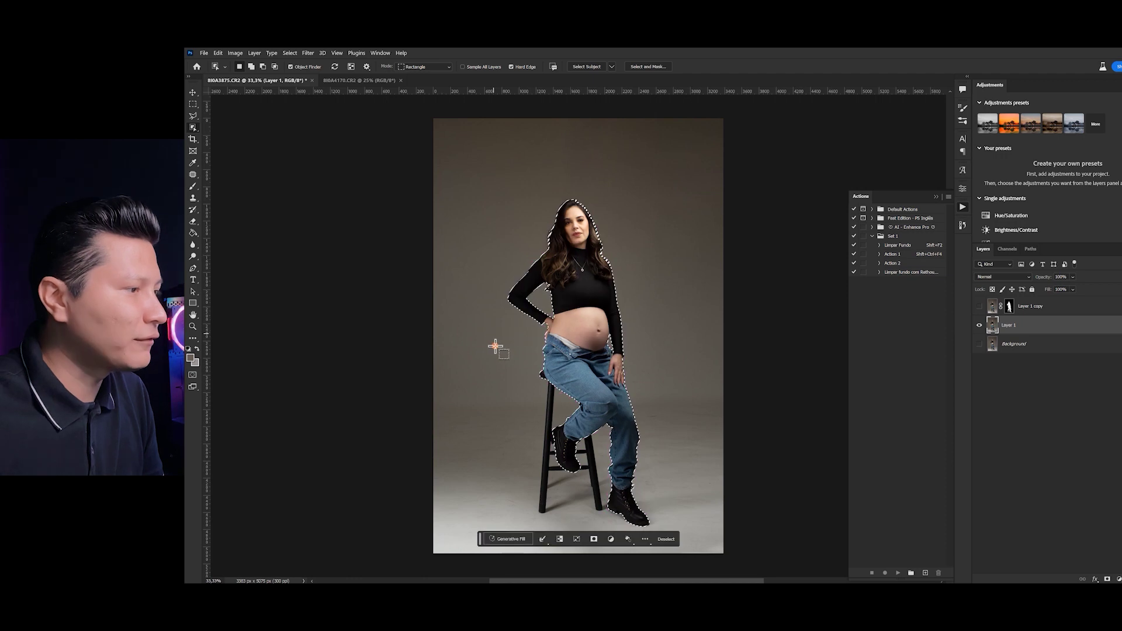
pyautogui.keyDown('shift'); pyautogui.click(593, 456); pyautogui.keyUp('shift')
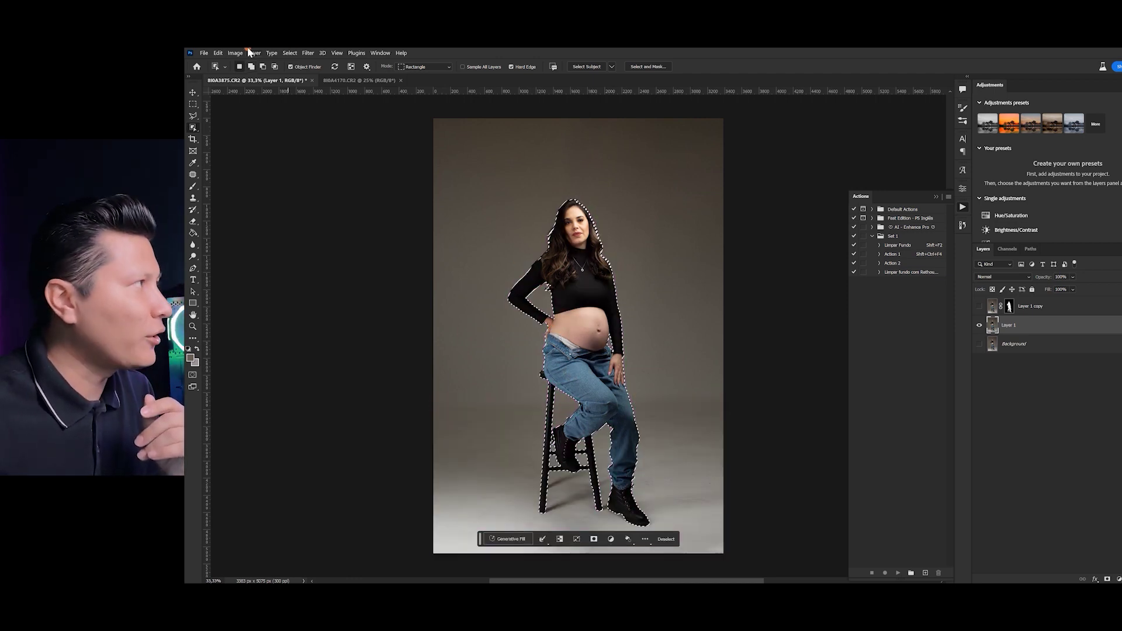
# - Expand the selection around the model and stool and remove them from Layer 1 with a Content-Aware fill at 100% opacity
pyautogui.click(290, 53)
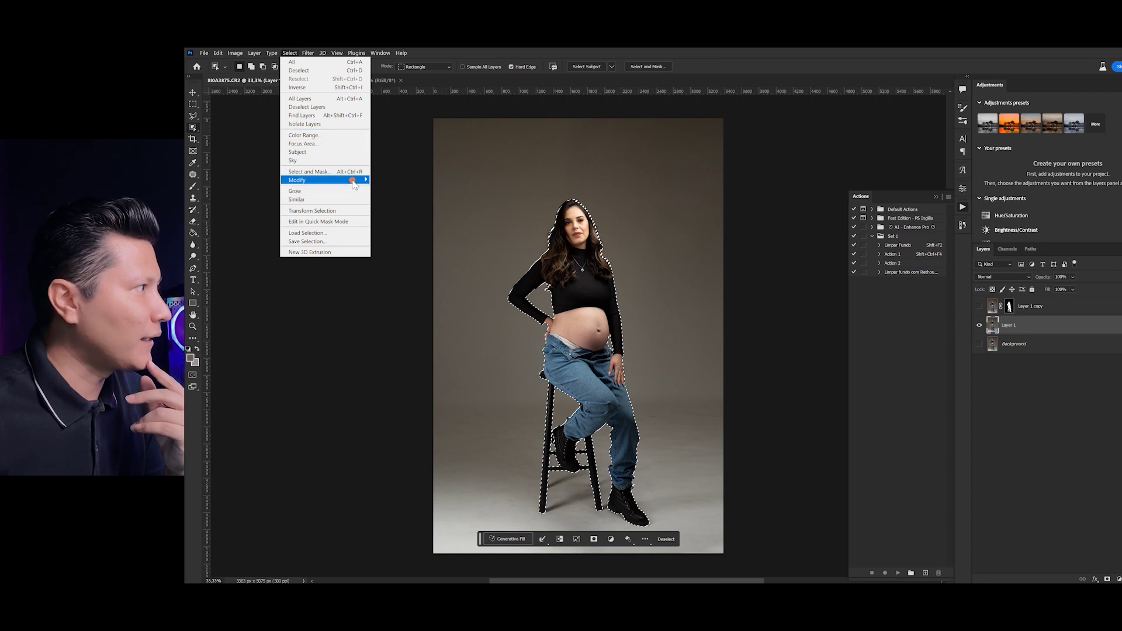
pyautogui.moveTo(353, 183)
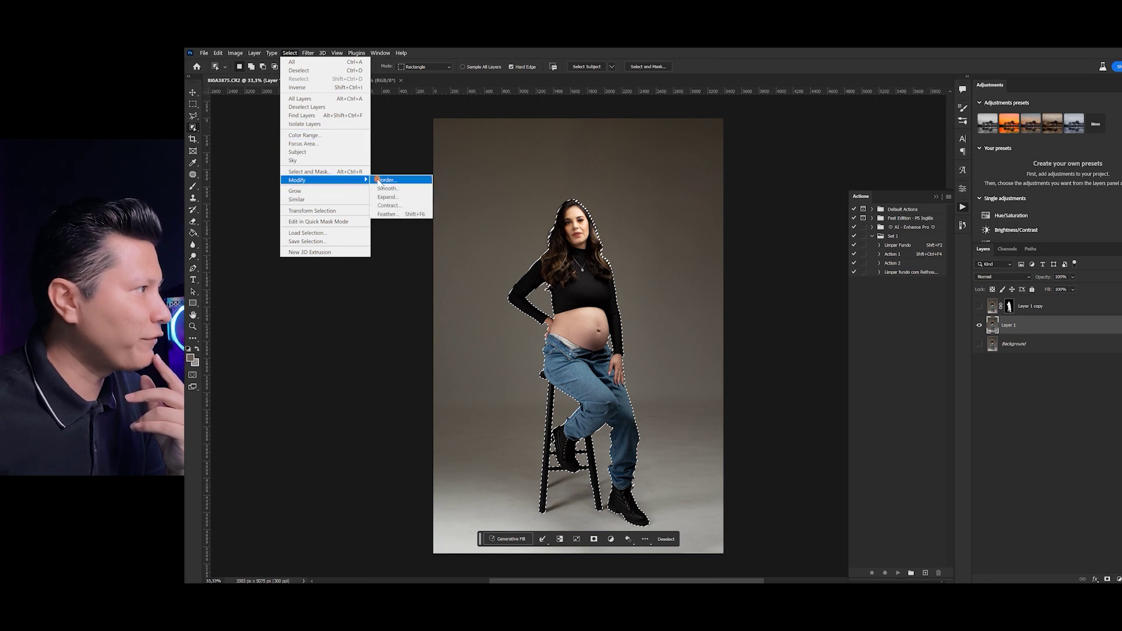
pyautogui.click(403, 198)
pyautogui.click(720, 220)
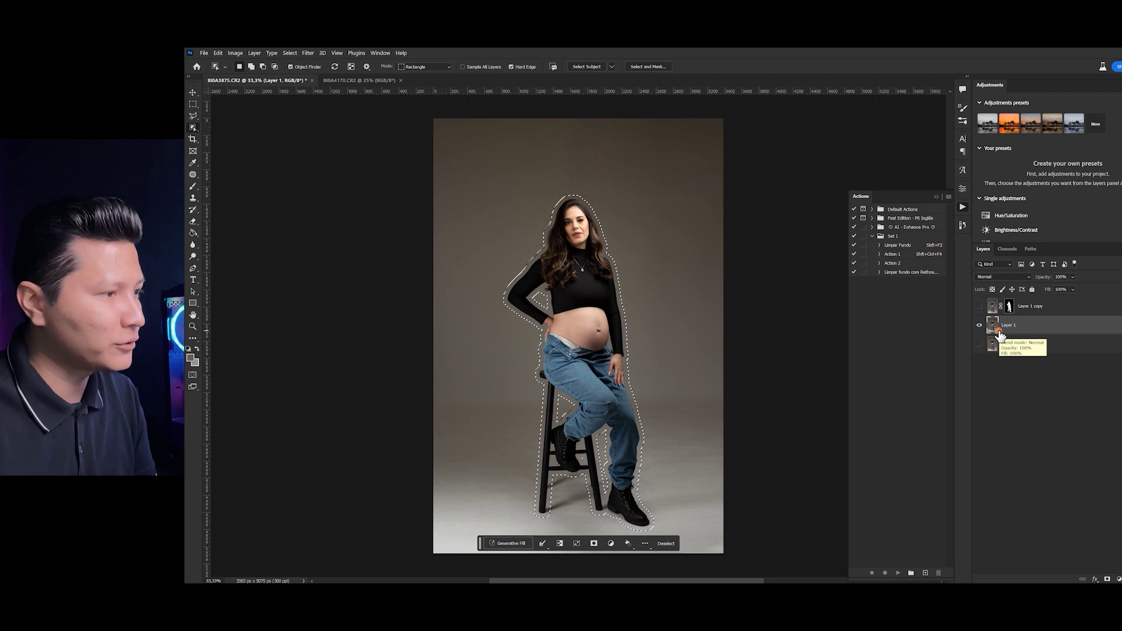
pyautogui.hotkey('shift', 'F5')
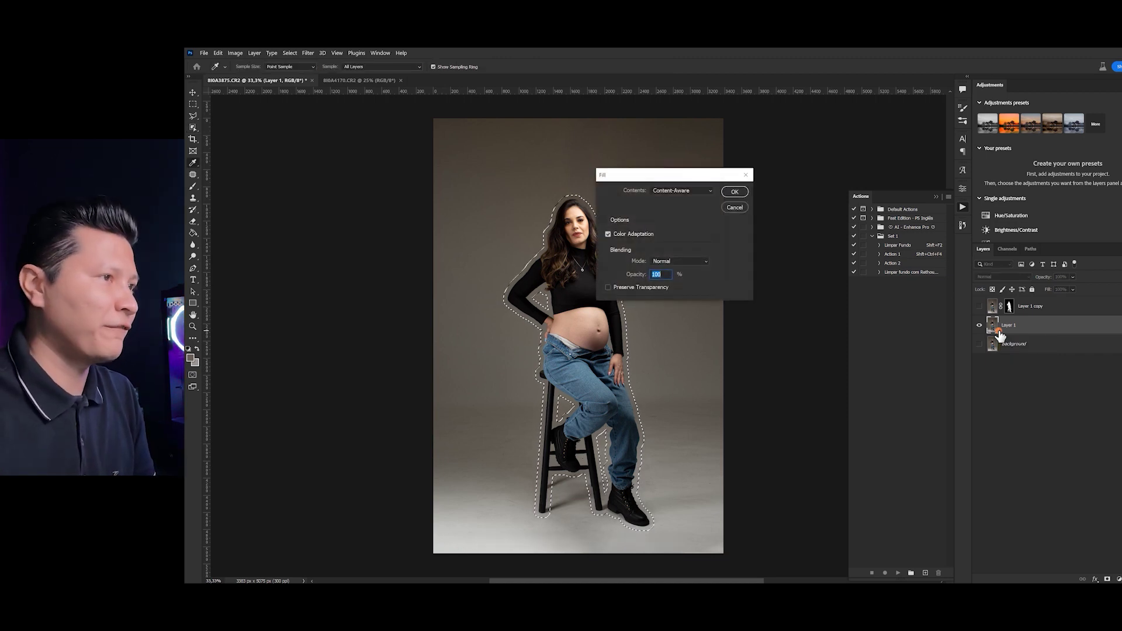
pyautogui.press('Return')
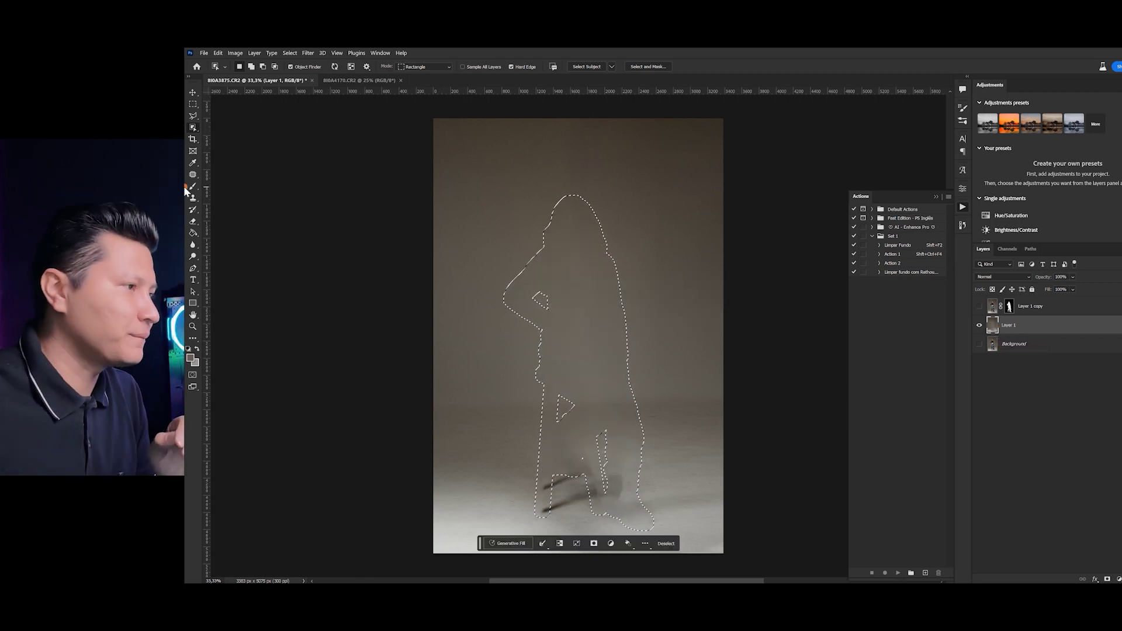
# - Deselect and remove the leftover stool-leg shadows from the floor on Layer 1 by patching them with clean floor areas
pyautogui.press('j')
pyautogui.click(566, 445)
pyautogui.scroll(-1, 566, 444)
pyautogui.scroll(2, 567, 447)
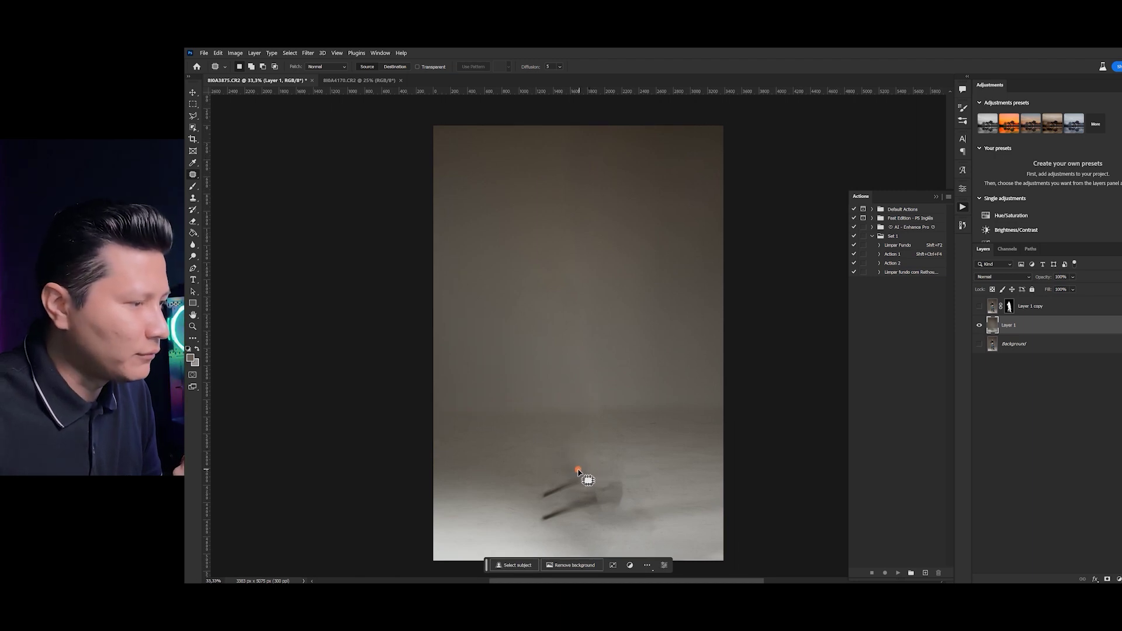
pyautogui.moveTo(577, 475)
pyautogui.mouseDown()
pyautogui.moveTo(533, 492)
pyautogui.moveTo(532, 525)
pyautogui.moveTo(625, 506)
pyautogui.moveTo(613, 466)
pyautogui.moveTo(531, 481)
pyautogui.moveTo(510, 458)
pyautogui.mouseUp()
pyautogui.hotkey('ctrl', 'd')
pyautogui.moveTo(580, 446)
pyautogui.mouseDown()
pyautogui.moveTo(559, 471)
pyautogui.moveTo(613, 452)
pyautogui.moveTo(527, 462)
pyautogui.mouseUp()
pyautogui.hotkey('ctrl', 'd')
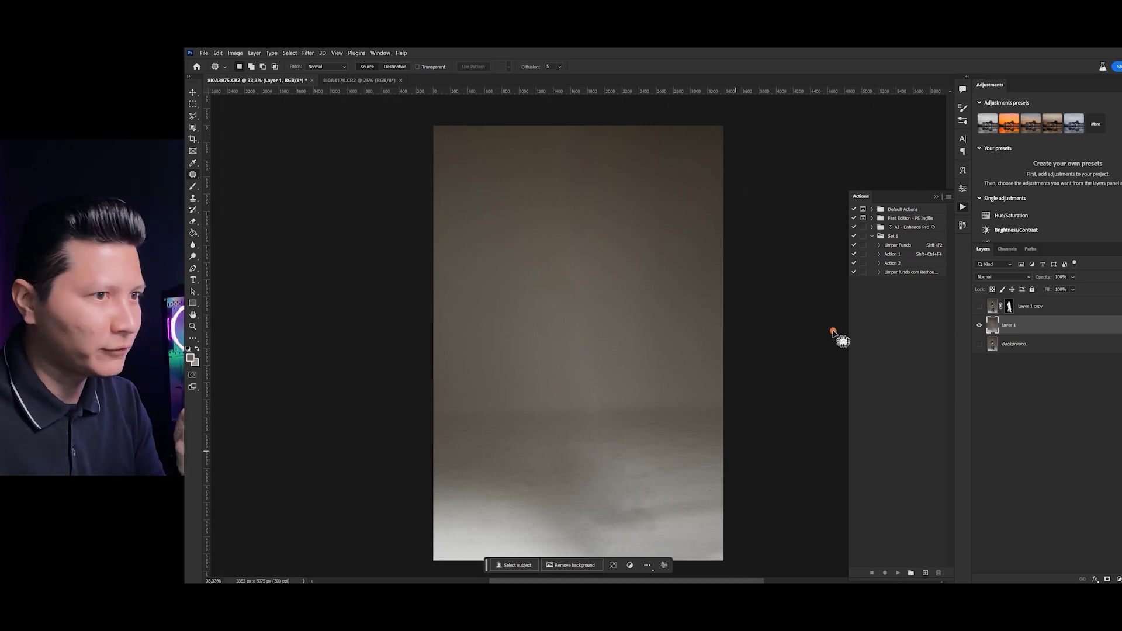
# - Convert the cleaned backdrop layer, Layer 1, to a smart object and briefly preview the model cutout over it
pyautogui.click(979, 325)
pyautogui.click(978, 326)
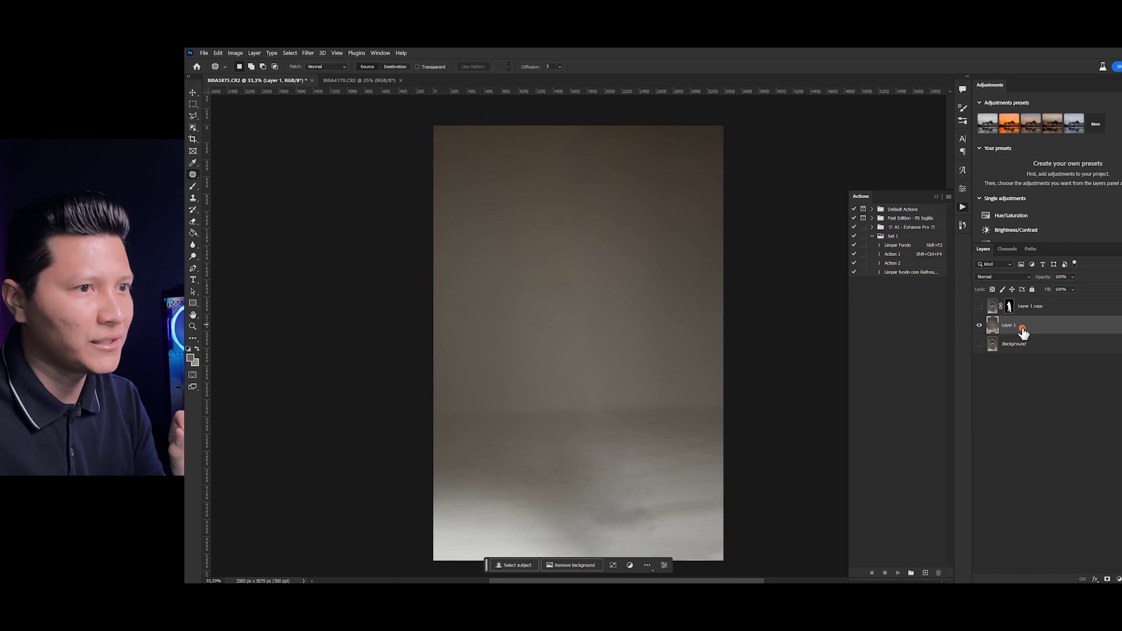
pyautogui.rightClick(1011, 325)
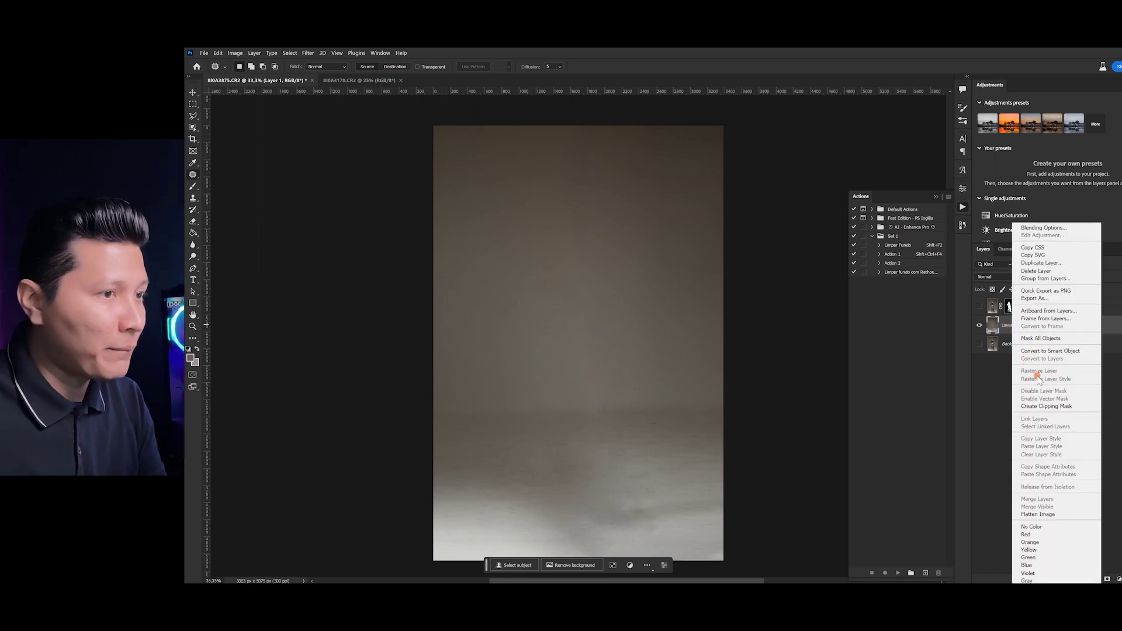
pyautogui.click(1047, 351)
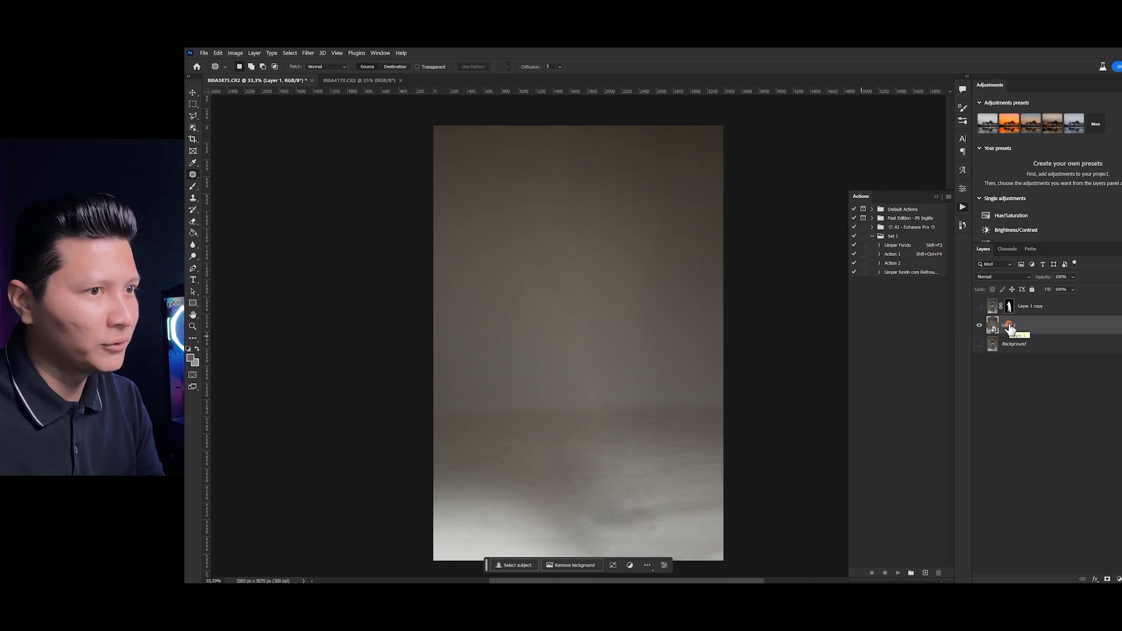
pyautogui.click(980, 306)
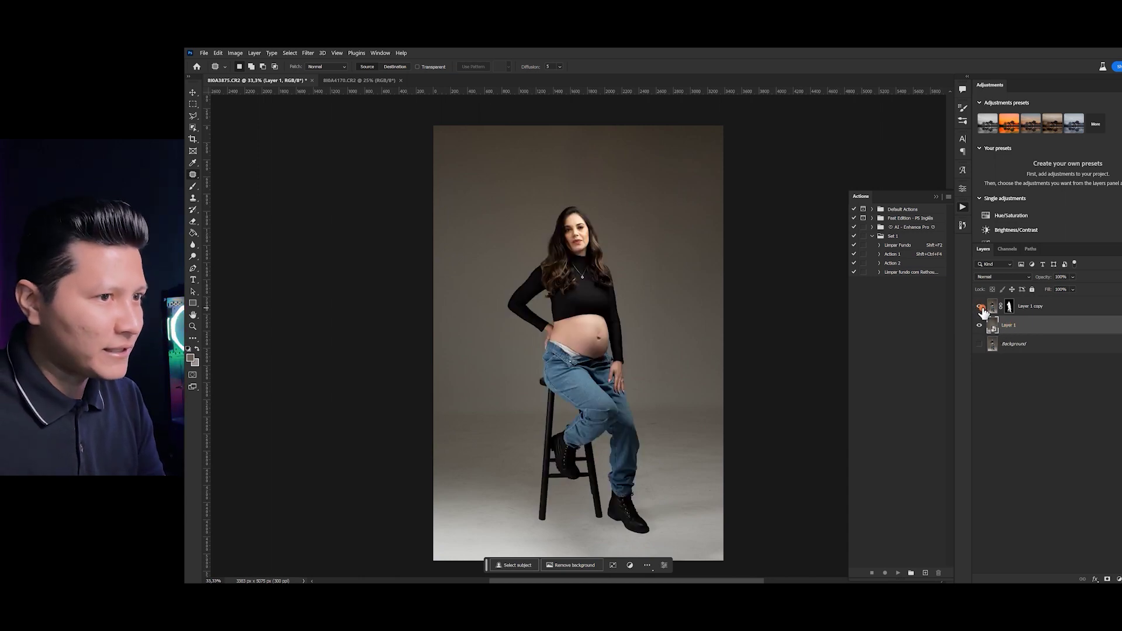
pyautogui.click(981, 307)
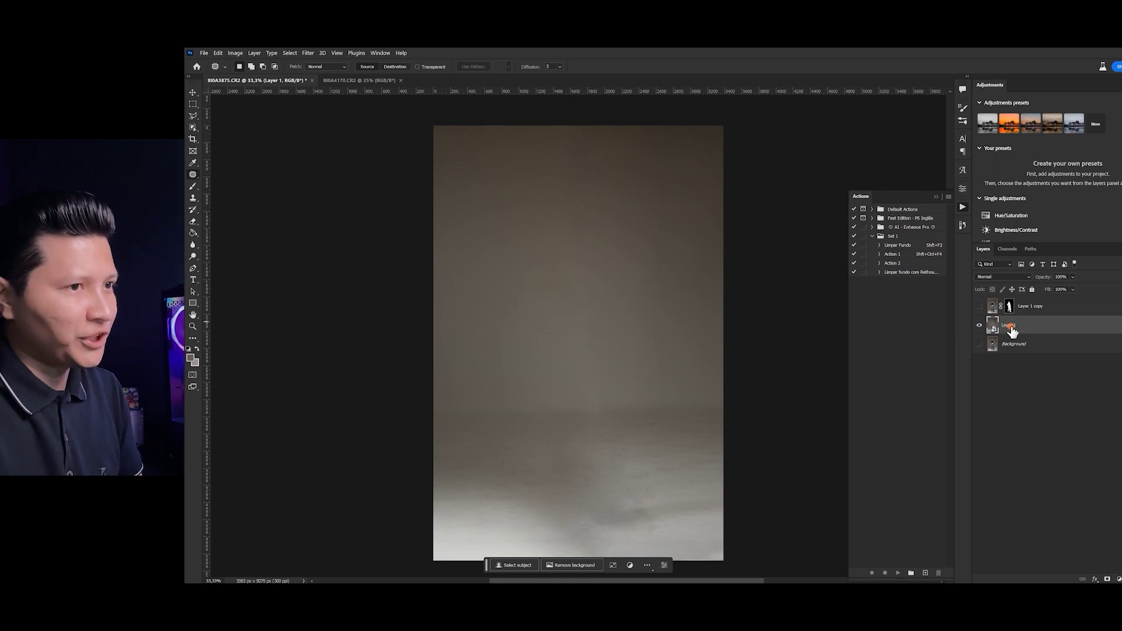
# - Add a layer named Ruido in Overlay mode filled with 50% gray and convert it to a smart object
pyautogui.hotkey('ctrl', 'shift', 'n')
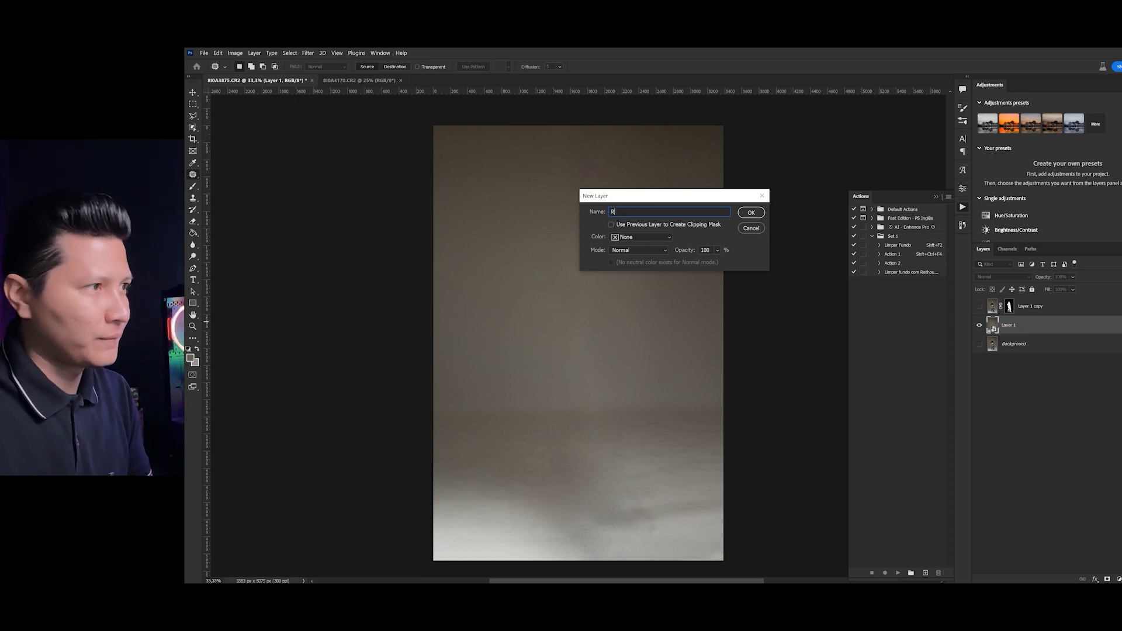
pyautogui.click(637, 251)
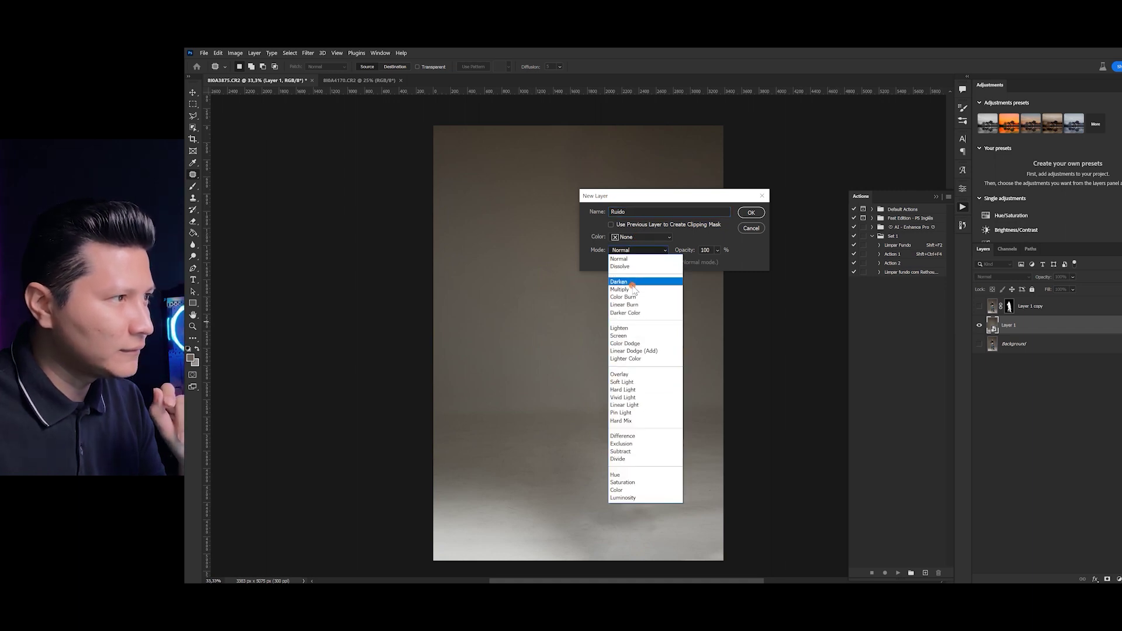
pyautogui.click(625, 375)
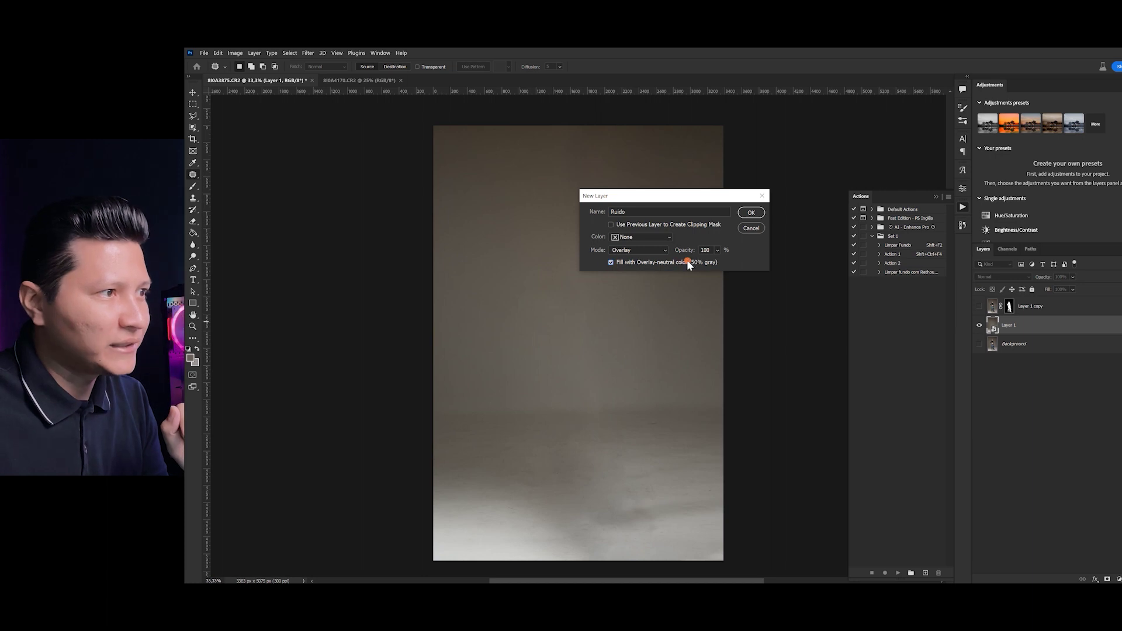
pyautogui.click(749, 213)
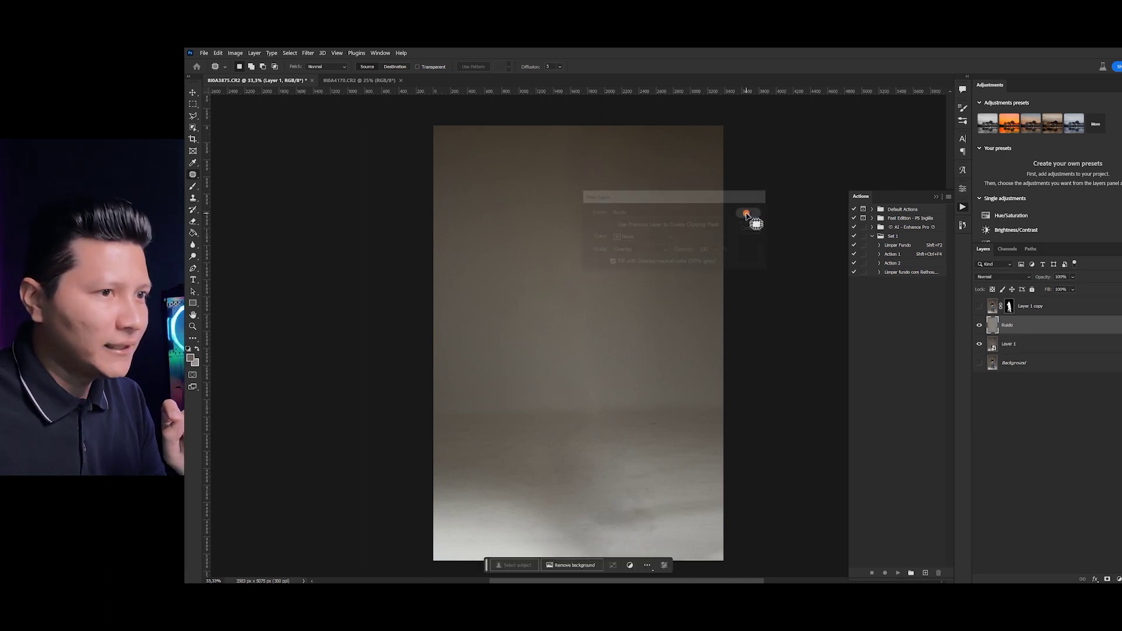
pyautogui.click(1002, 325)
pyautogui.rightClick(1003, 324)
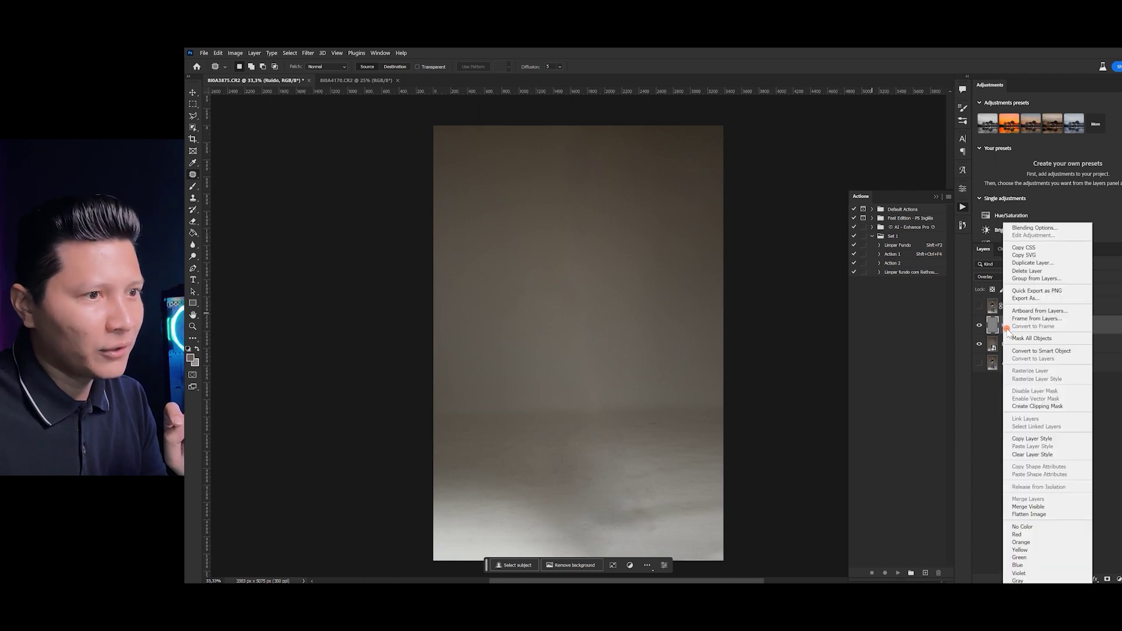
pyautogui.click(1029, 351)
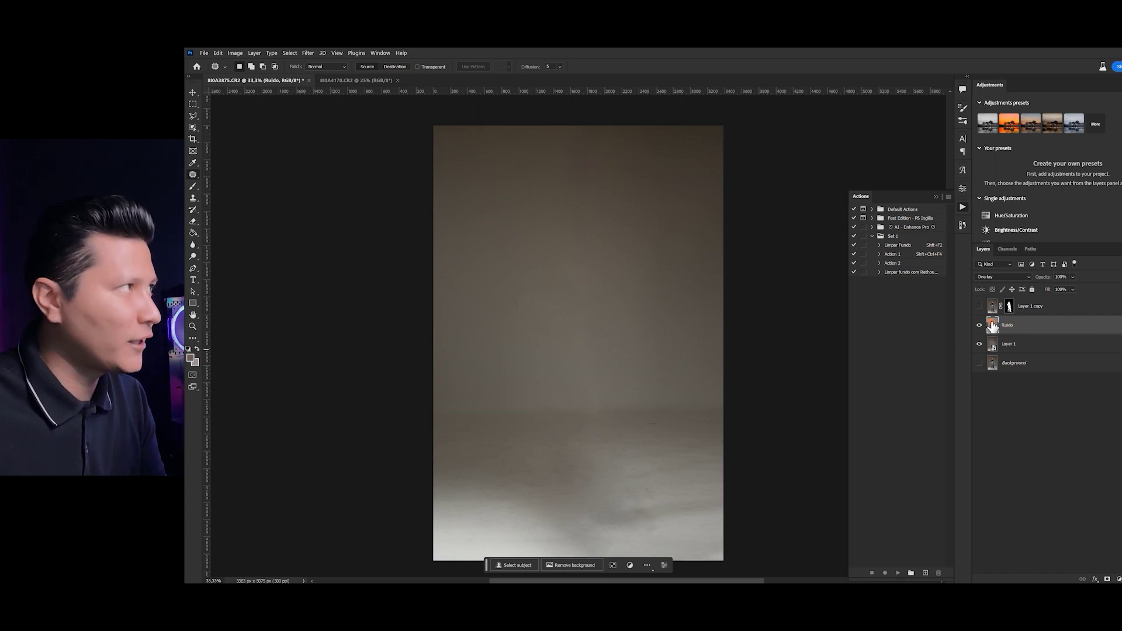
# - Apply an Add Noise filter to the Ruido layer with a 10% amount, Uniform distribution and Monochromatic on
pyautogui.click(373, 66)
pyautogui.click(310, 52)
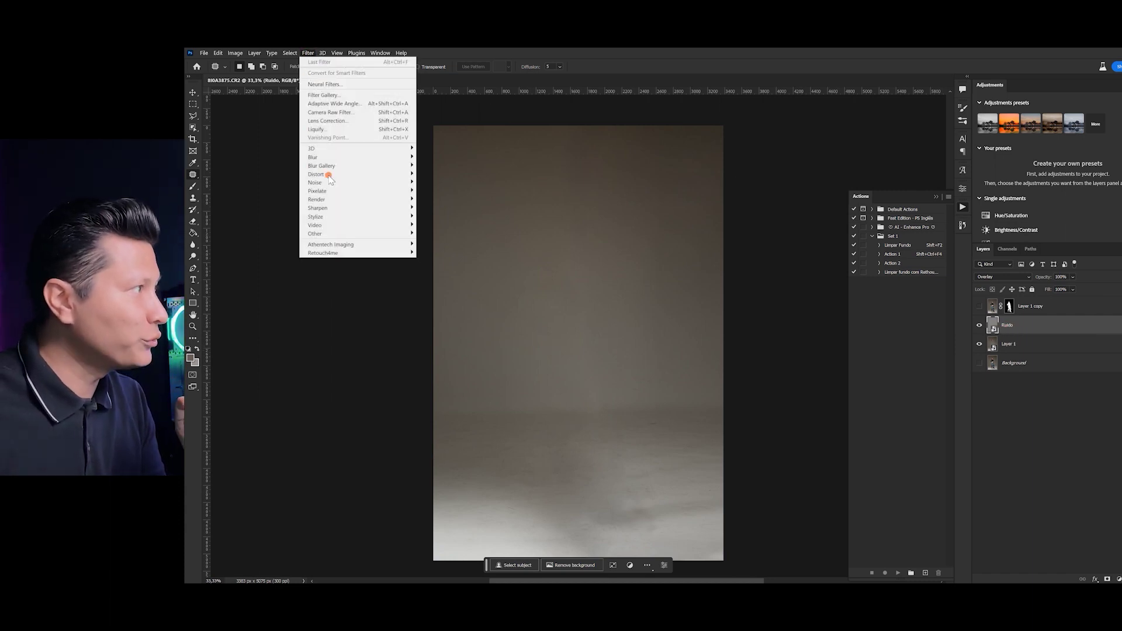
pyautogui.click(389, 183)
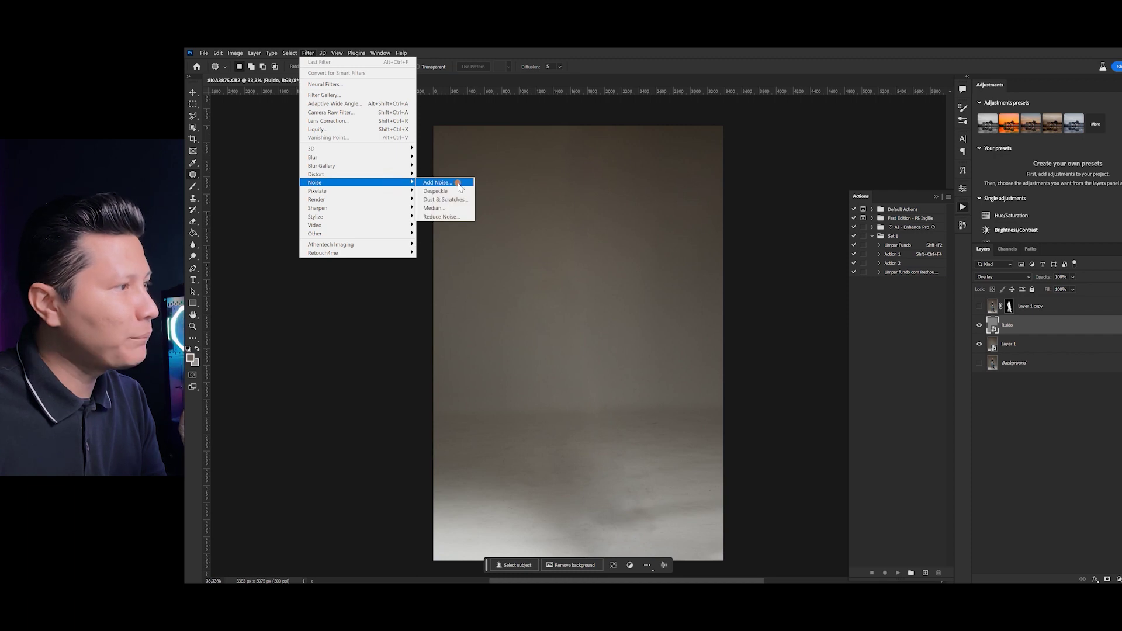
pyautogui.click(460, 183)
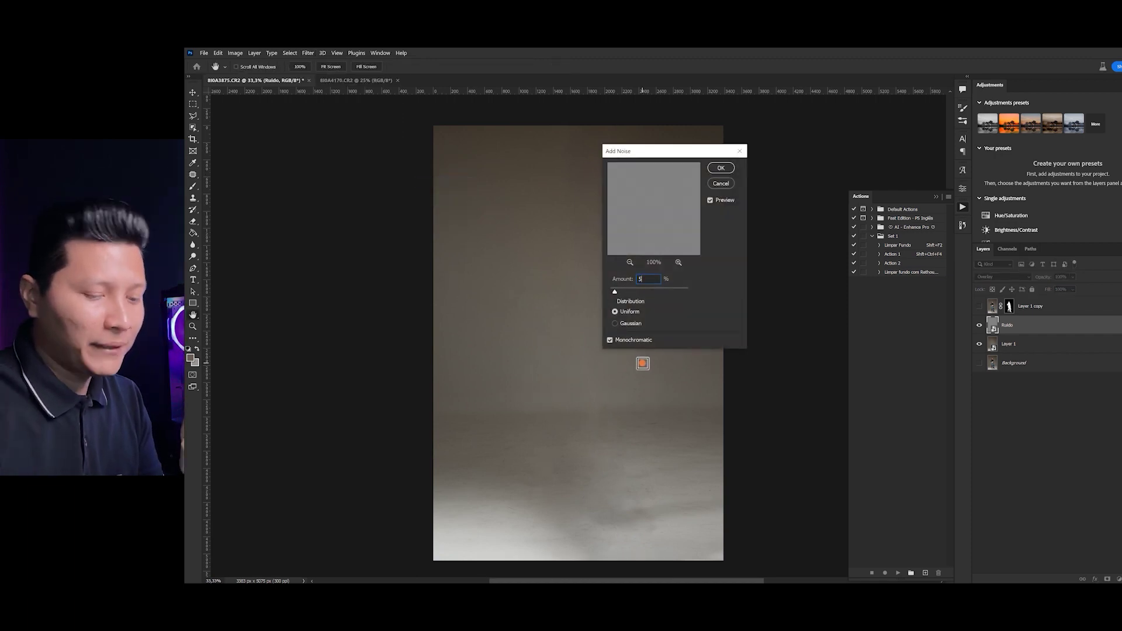
pyautogui.write('3')
pyautogui.press('Return')
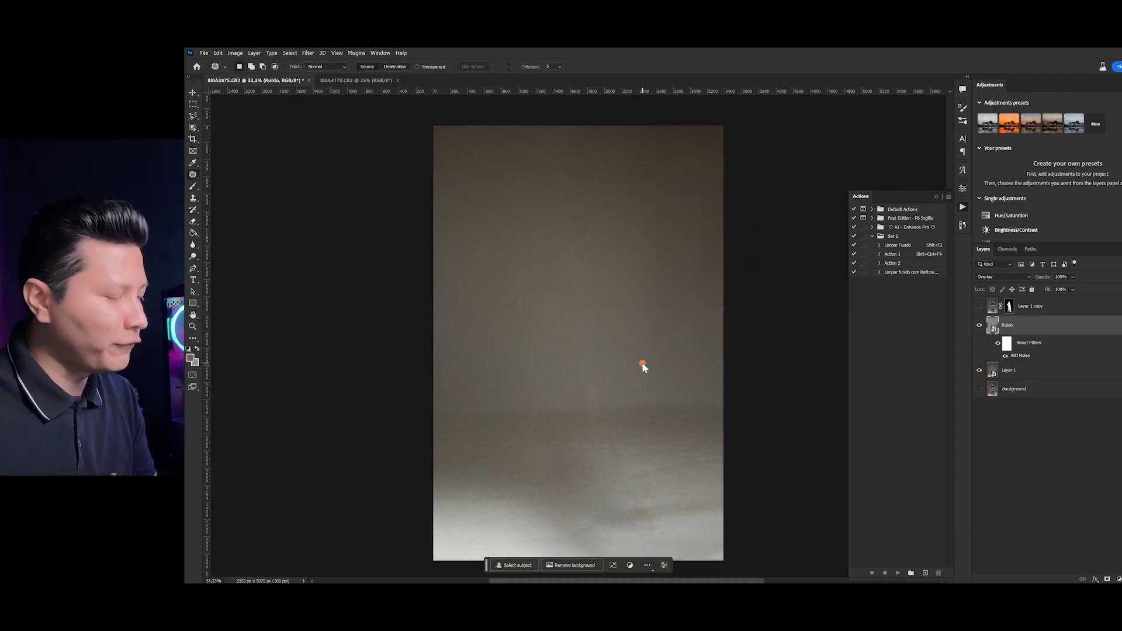
# - Inspect the grain up close and set the Ruido layer's Add Noise amount to 3%
pyautogui.press('z')
pyautogui.moveTo(581, 289); pyautogui.dragTo(618, 279)
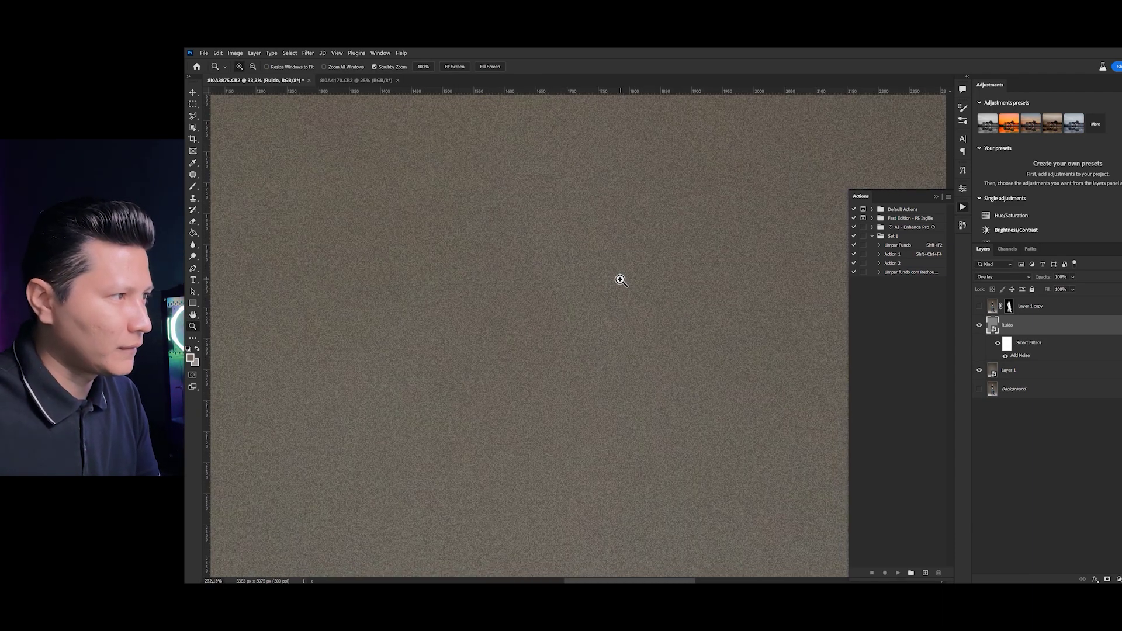
pyautogui.press('j')
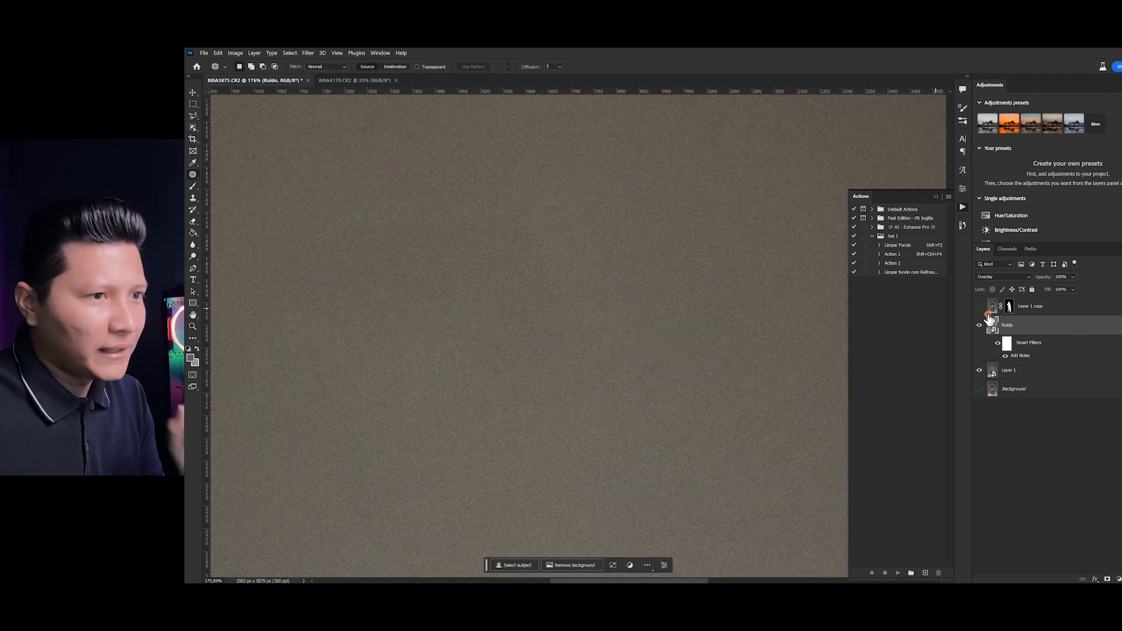
pyautogui.doubleClick(1020, 356)
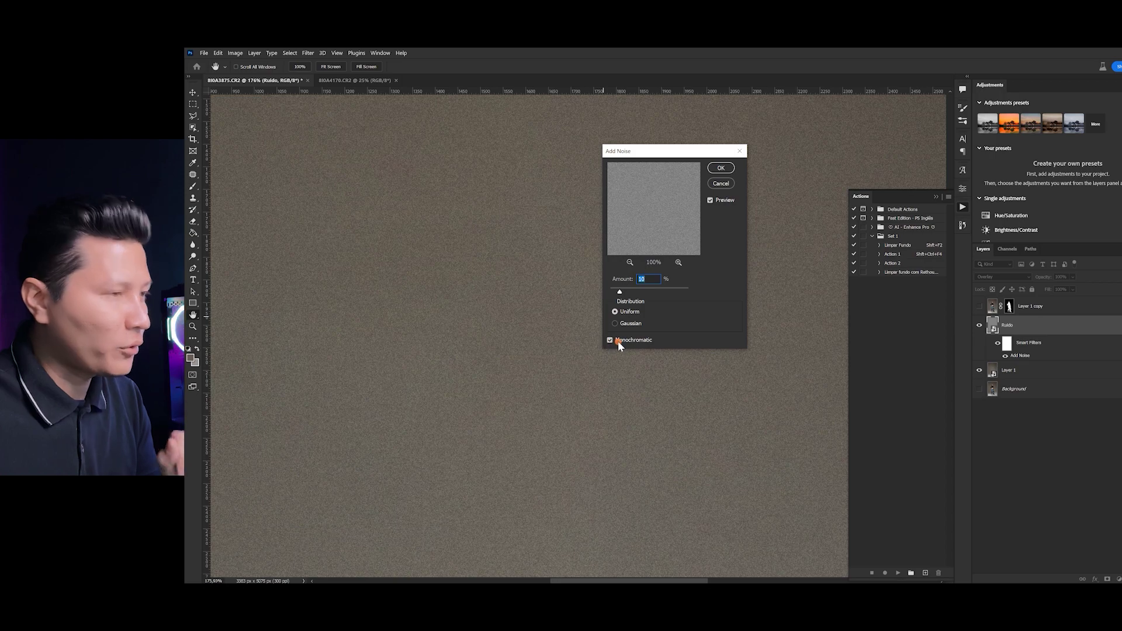
pyautogui.write('3')
pyautogui.click(719, 168)
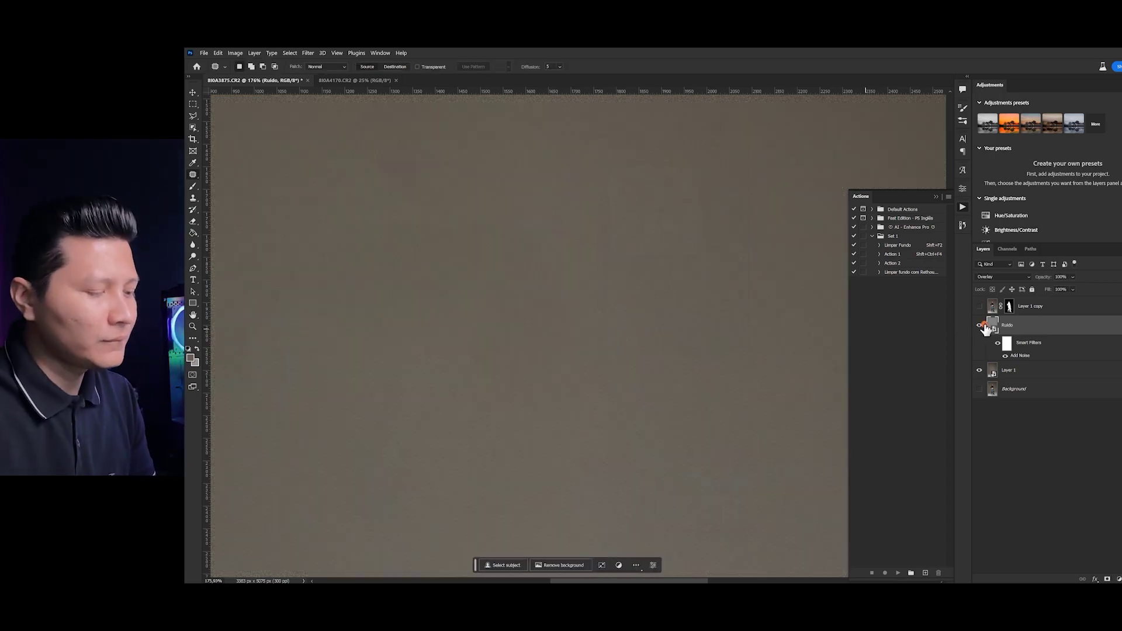
# - Examine the backdrop and floor up close with the Ruido noise layer and the model cutout shown and hidden
pyautogui.hotkey('ctrl', '0')
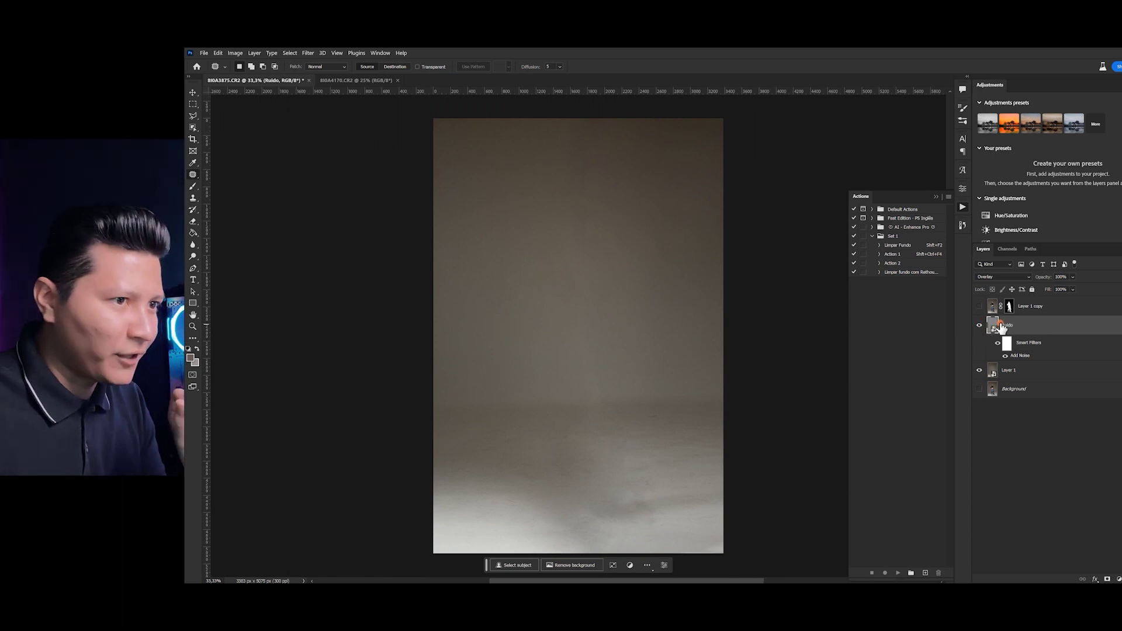
pyautogui.scroll(1, 598, 437)
pyautogui.press('z')
pyautogui.moveTo(594, 434); pyautogui.dragTo(609, 418)
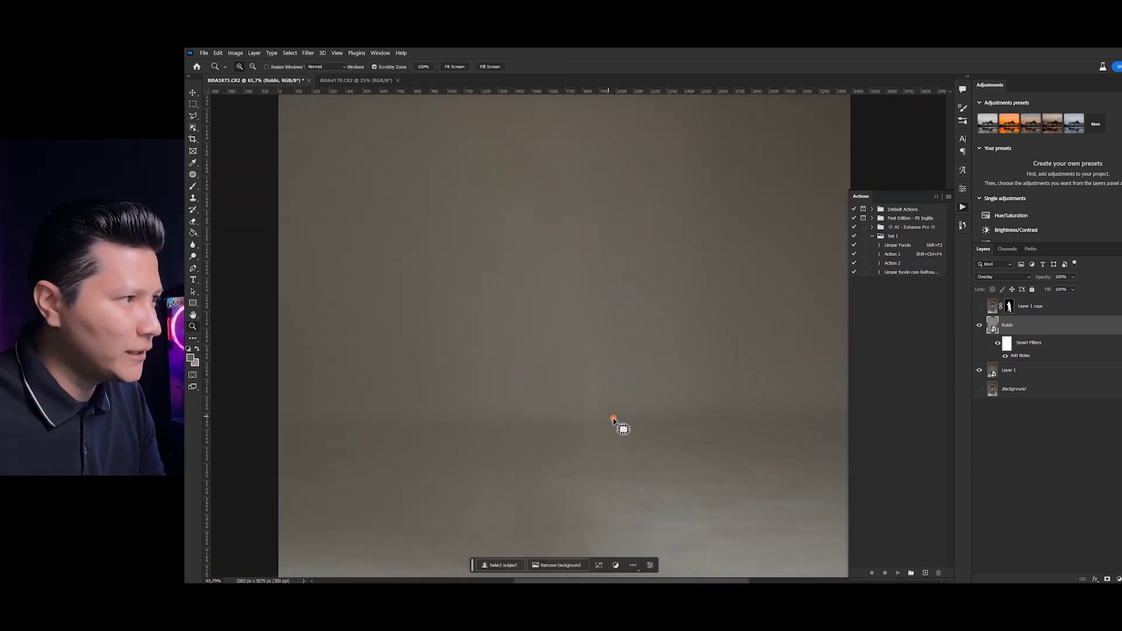
pyautogui.press('j')
pyautogui.click(980, 326)
pyautogui.click(980, 325)
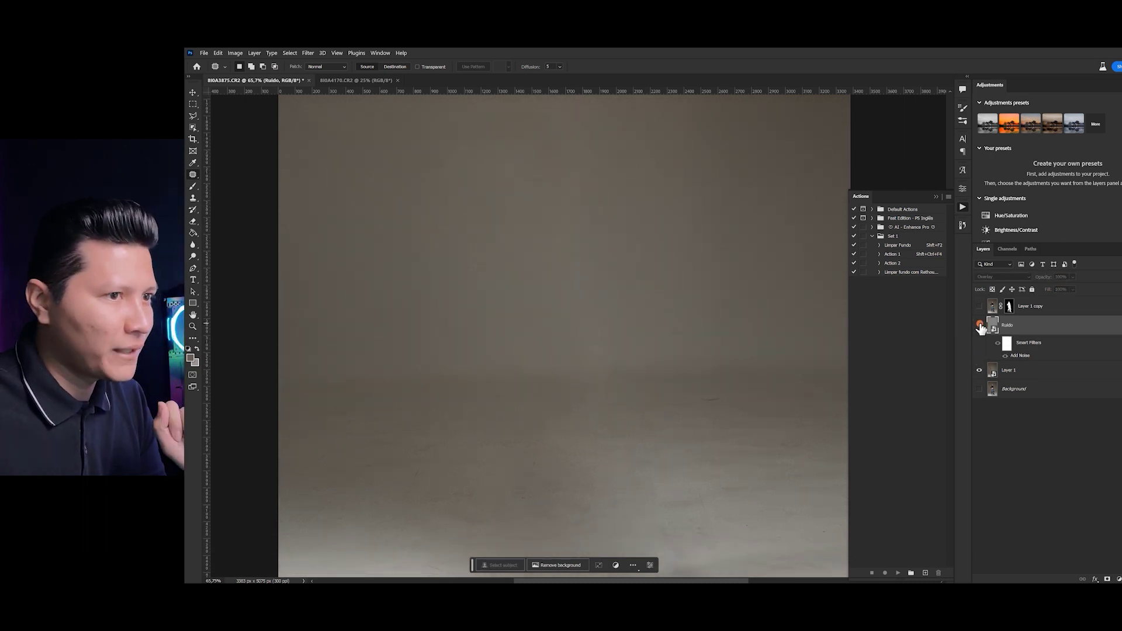
pyautogui.click(979, 306)
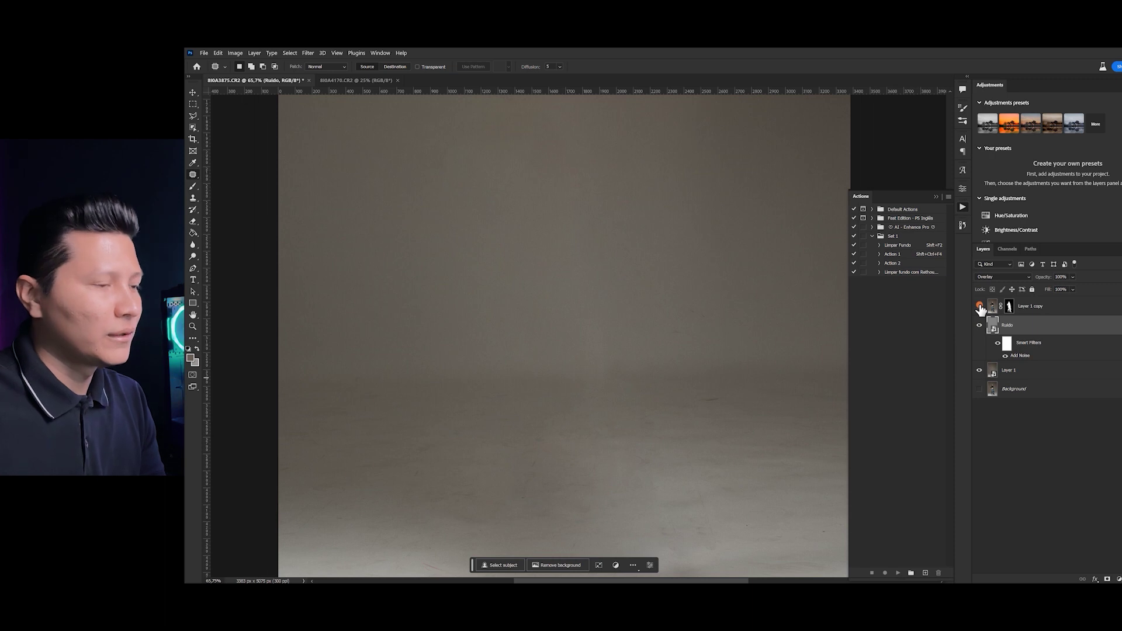
pyautogui.hotkey('ctrl', '-')
pyautogui.hotkey('ctrl', '-')
pyautogui.click(981, 308)
pyautogui.click(979, 326)
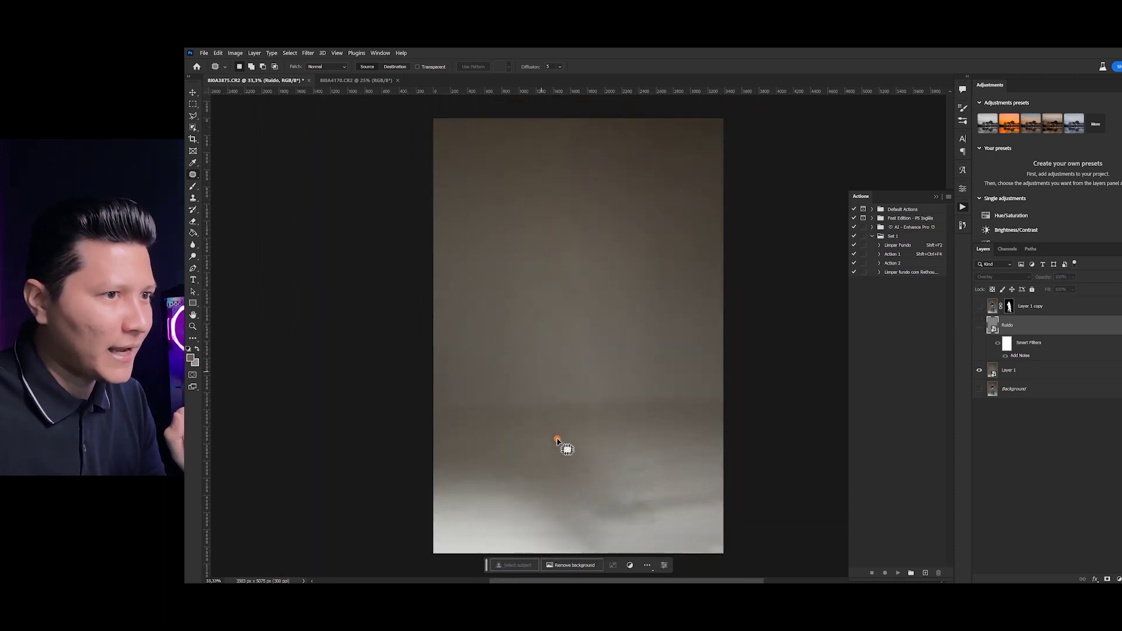
pyautogui.scroll(-1, 581, 464)
pyautogui.press('z')
pyautogui.moveTo(576, 450); pyautogui.dragTo(594, 425)
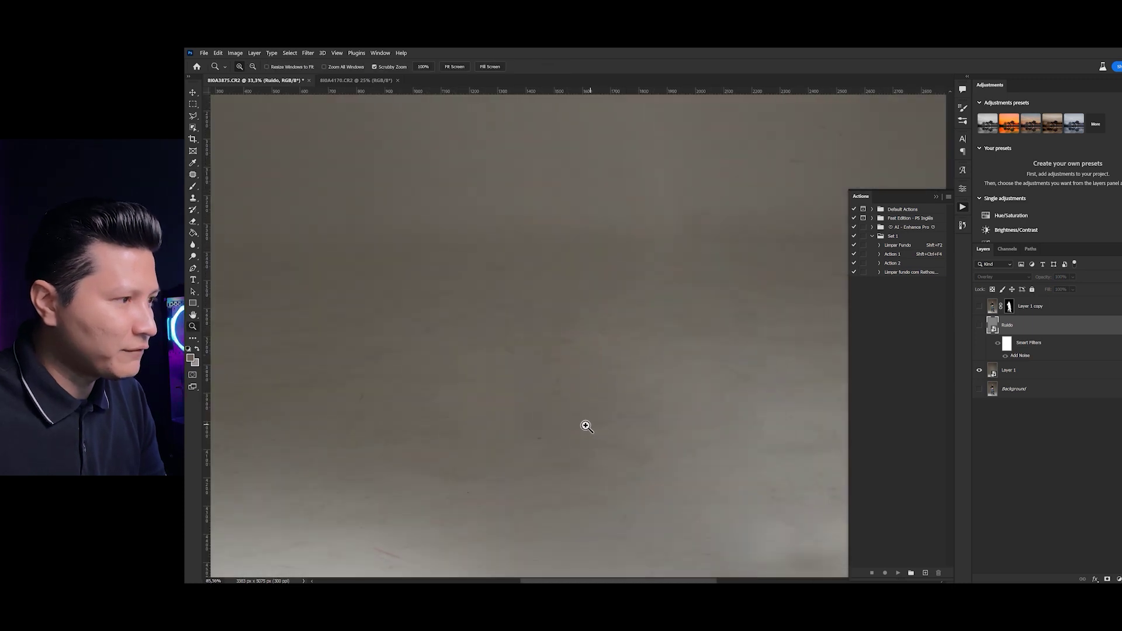
pyautogui.hotkey('ctrl', '0')
pyautogui.press('j')
pyautogui.click(980, 370)
# - Rename the smart-object backdrop layer, Layer 1, to Fundo
pyautogui.click(993, 372)
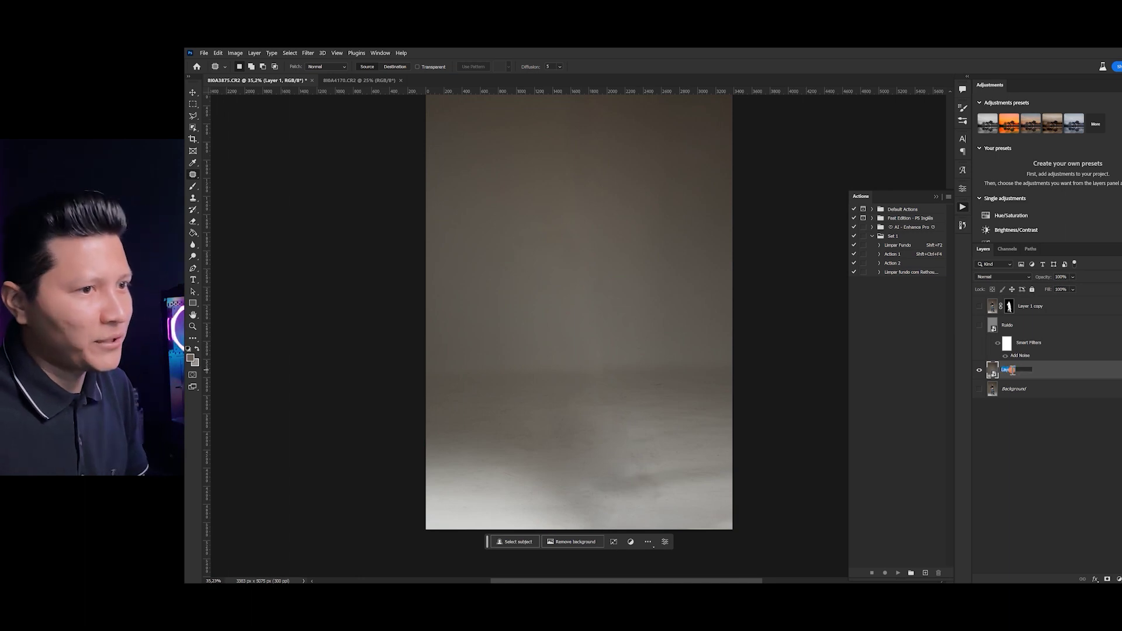
pyautogui.click(1012, 370)
pyautogui.write('Fundo')
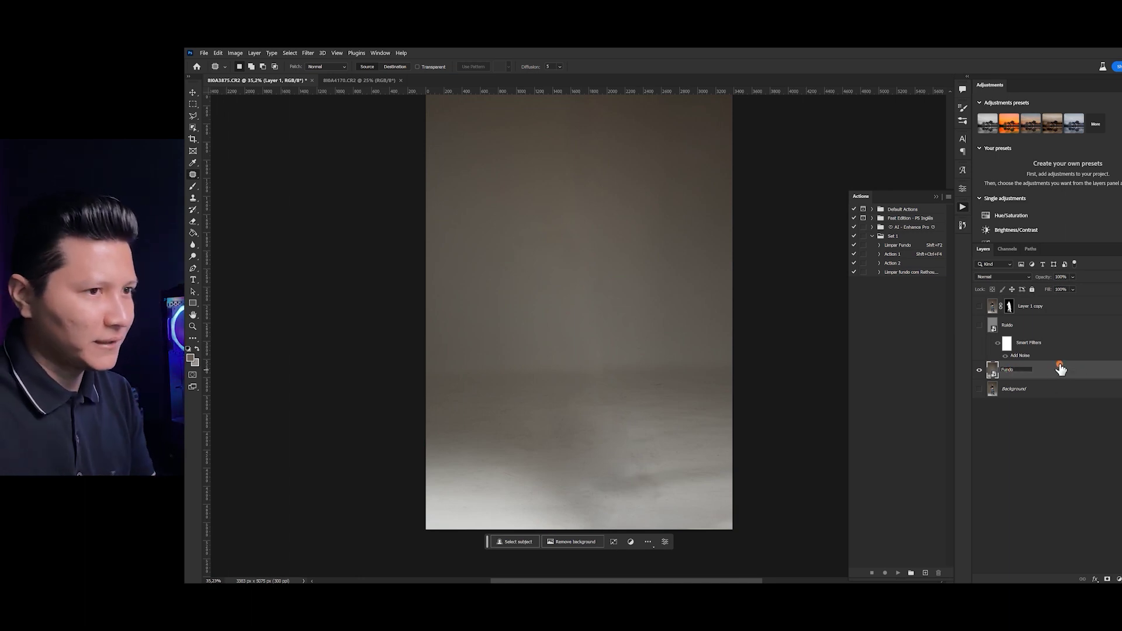
pyautogui.press('Return')
# - Apply a Gaussian Blur with a 100-pixel radius to the Fundo layer
pyautogui.click(305, 53)
pyautogui.moveTo(374, 159)
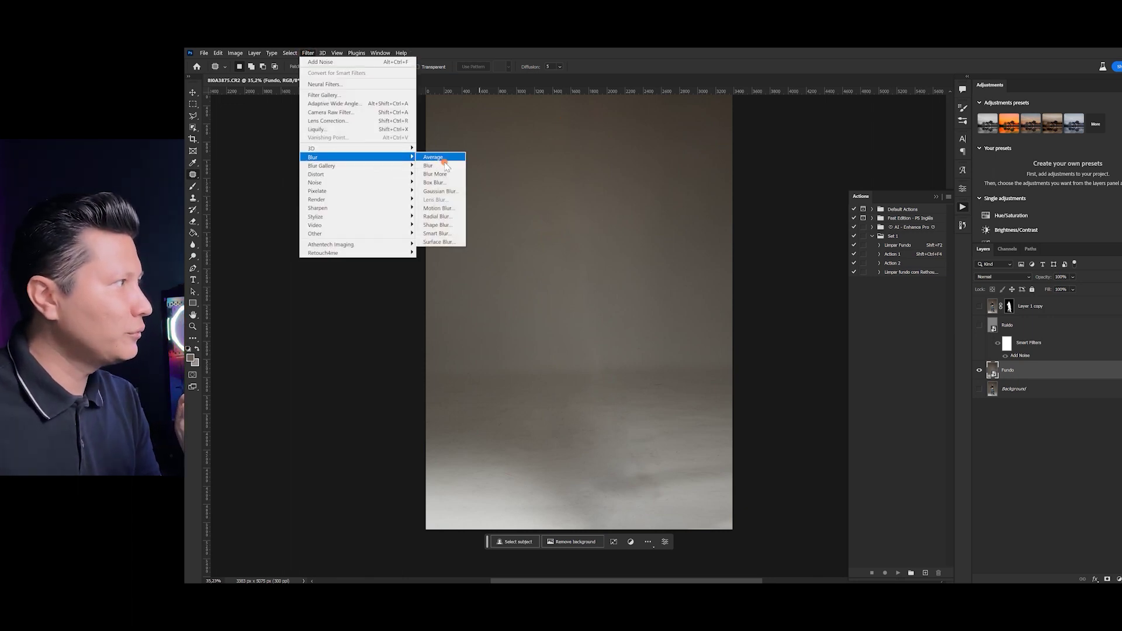
pyautogui.click(452, 190)
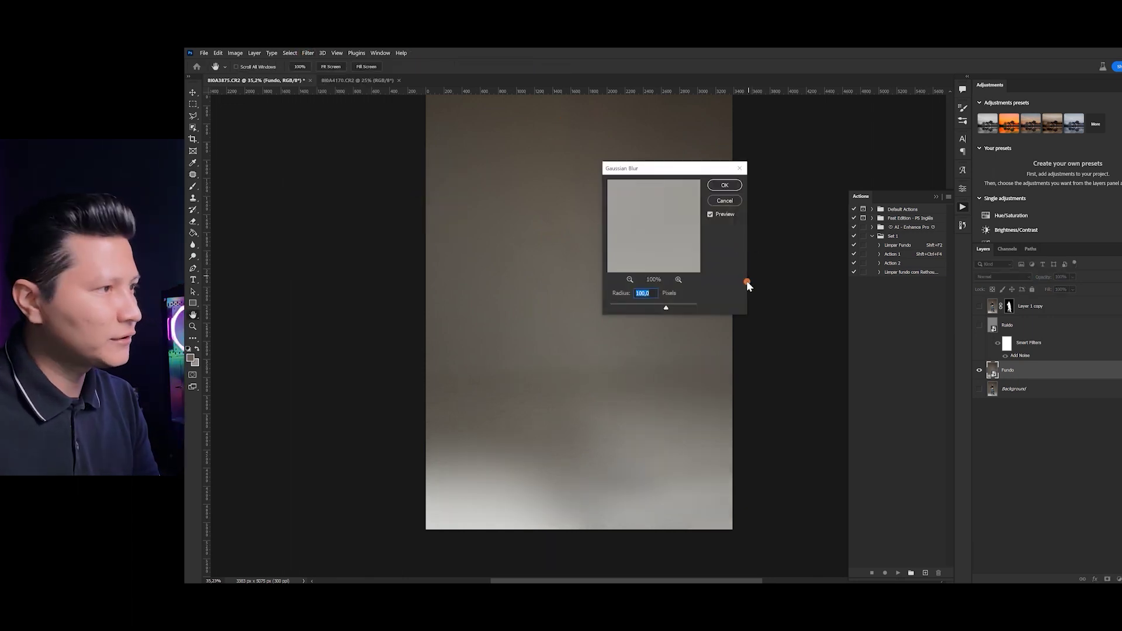
pyautogui.click(723, 185)
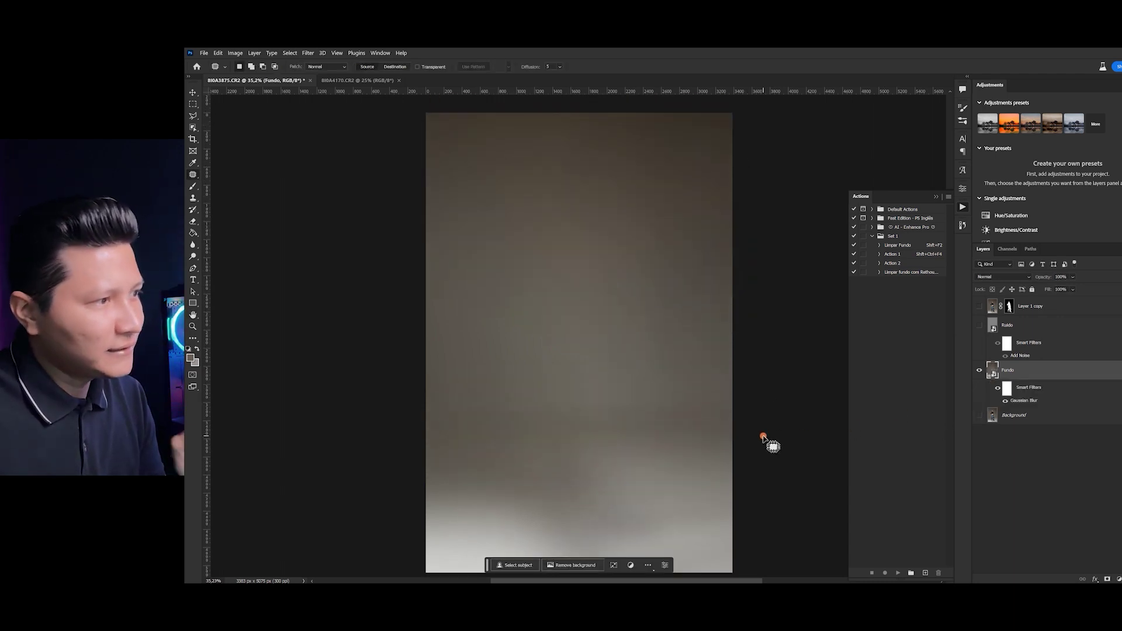
# - Show the Ruido noise layer over the blurred Fundo layer and examine the backdrop for smoothness
pyautogui.scroll(-2, 719, 465)
pyautogui.press('z')
pyautogui.moveTo(692, 421)
pyautogui.mouseDown()
pyautogui.moveTo(709, 415)
pyautogui.moveTo(683, 419)
pyautogui.mouseUp()
pyautogui.press('j')
pyautogui.scroll(3, 673, 404)
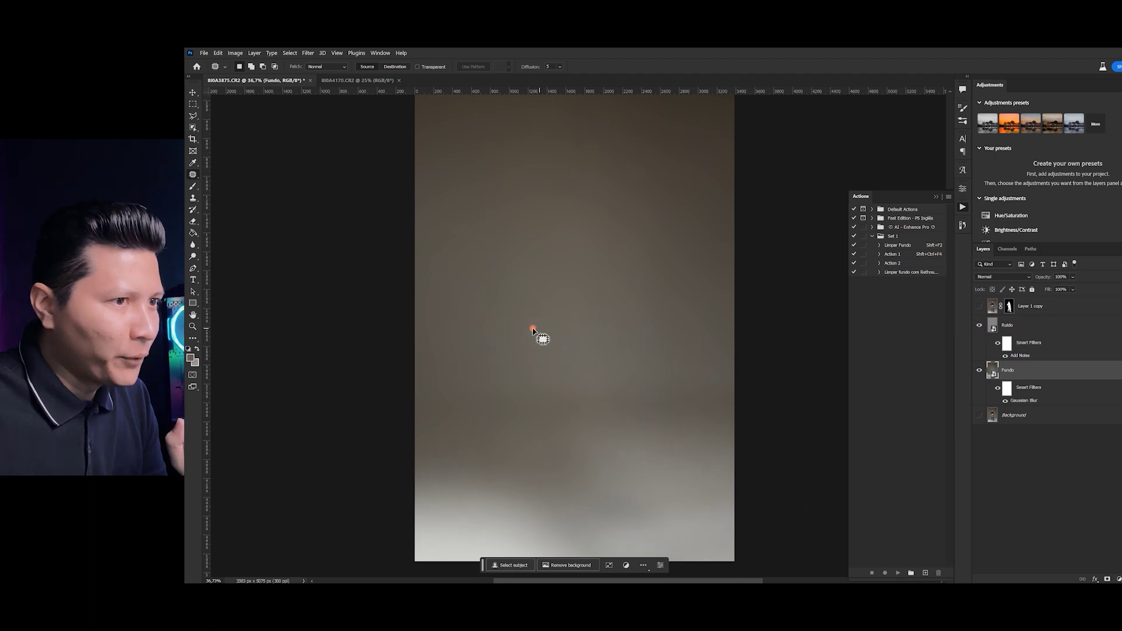
pyautogui.press('z')
pyautogui.moveTo(504, 324)
pyautogui.mouseDown()
pyautogui.moveTo(527, 321)
pyautogui.moveTo(504, 324)
pyautogui.mouseUp()
pyautogui.press('j')
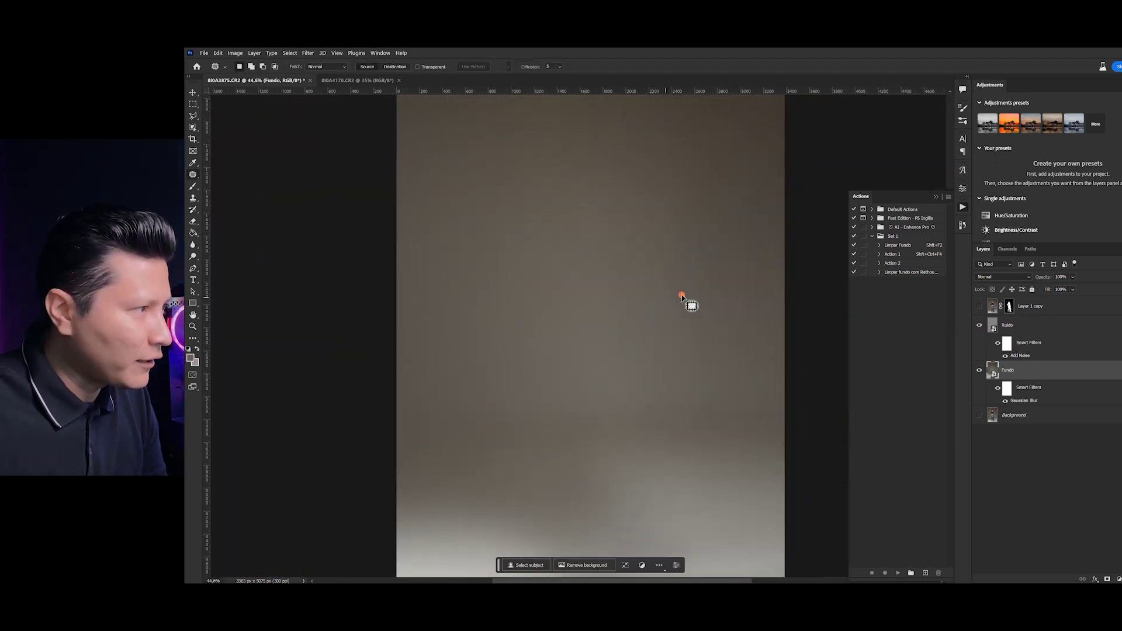
pyautogui.scroll(1, 725, 310)
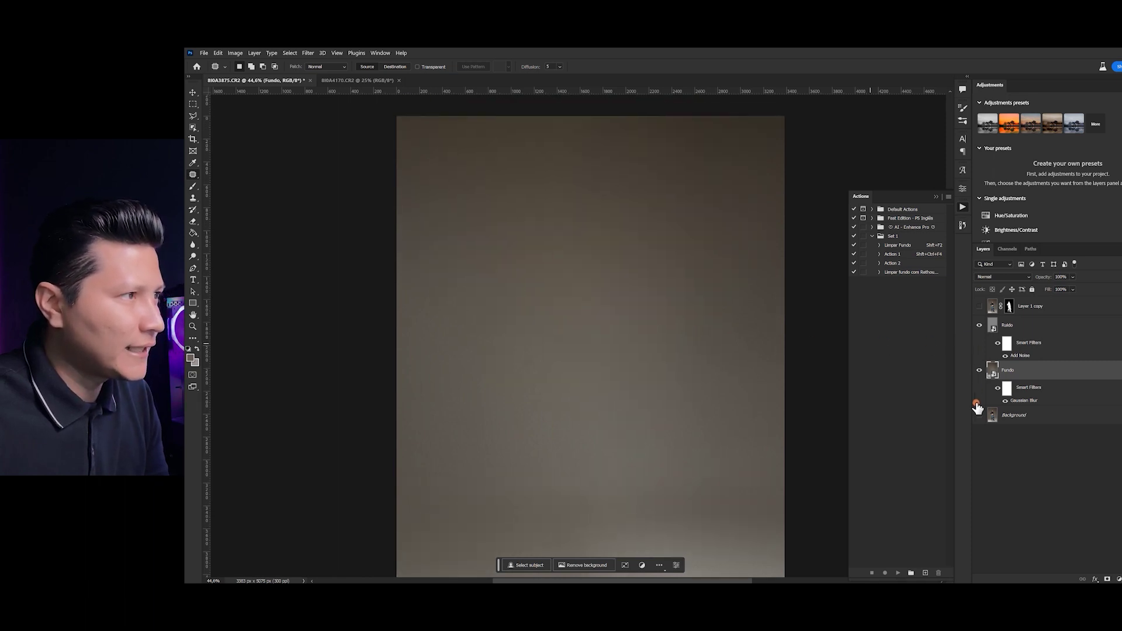
# - Show the masked model layer, Layer 1 copy, and check the cutout against the blurred backdrop and floor
pyautogui.click(980, 306)
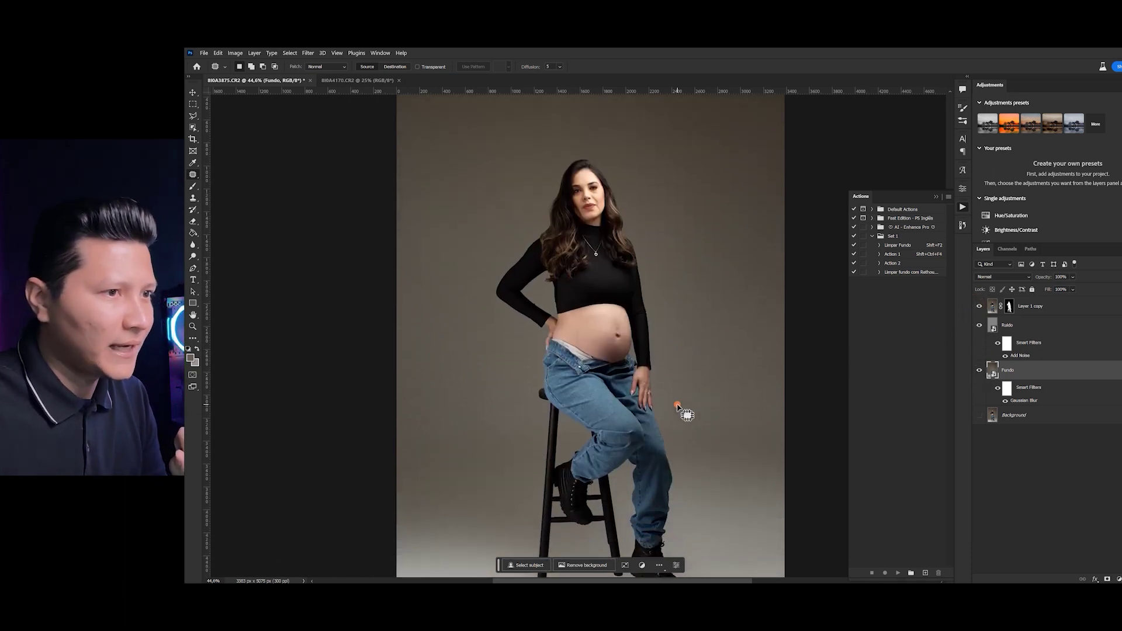
pyautogui.scroll(-2, 681, 409)
pyautogui.scroll(-2, 678, 407)
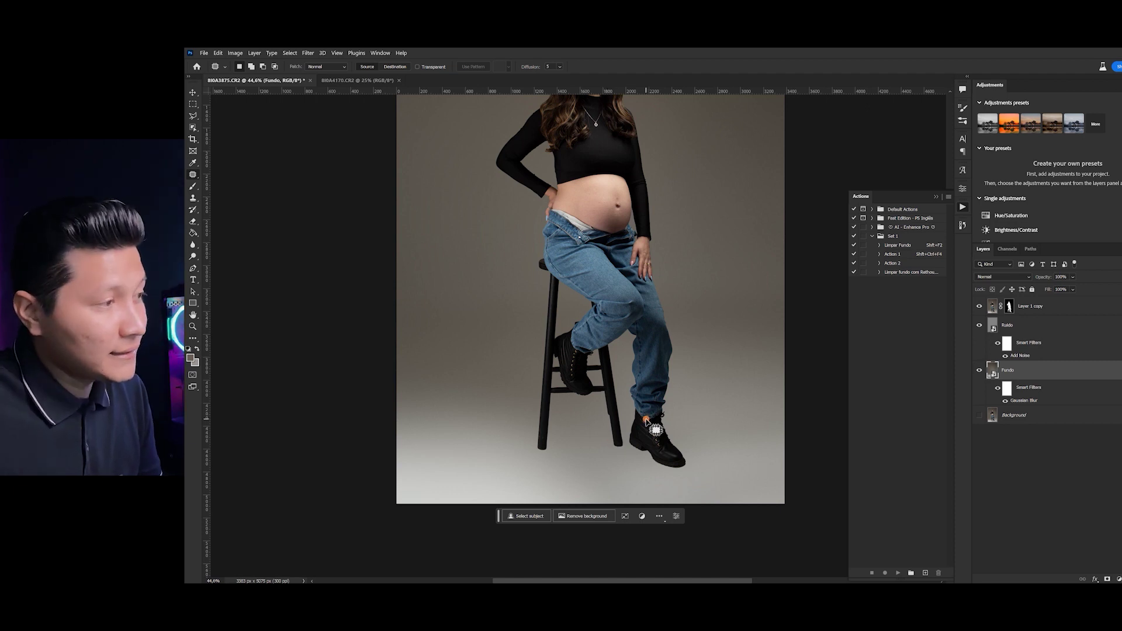
# - Set up a smaller soft round brush and target the layer mask of Layer 1 copy
pyautogui.hotkey('ctrl', '-')
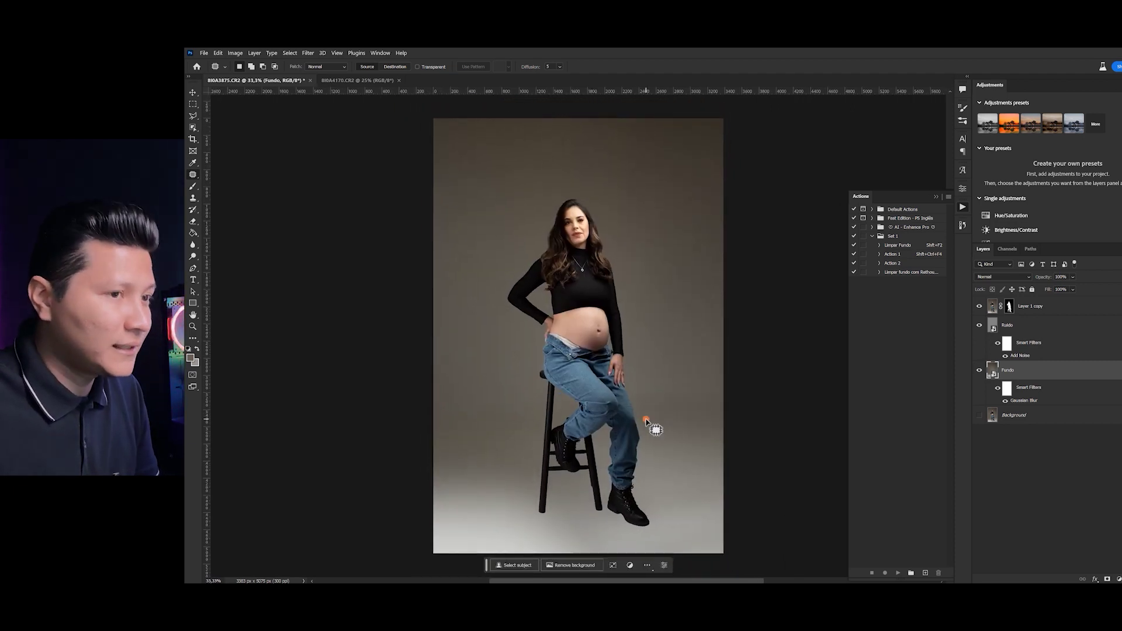
pyautogui.scroll(-1, 649, 432)
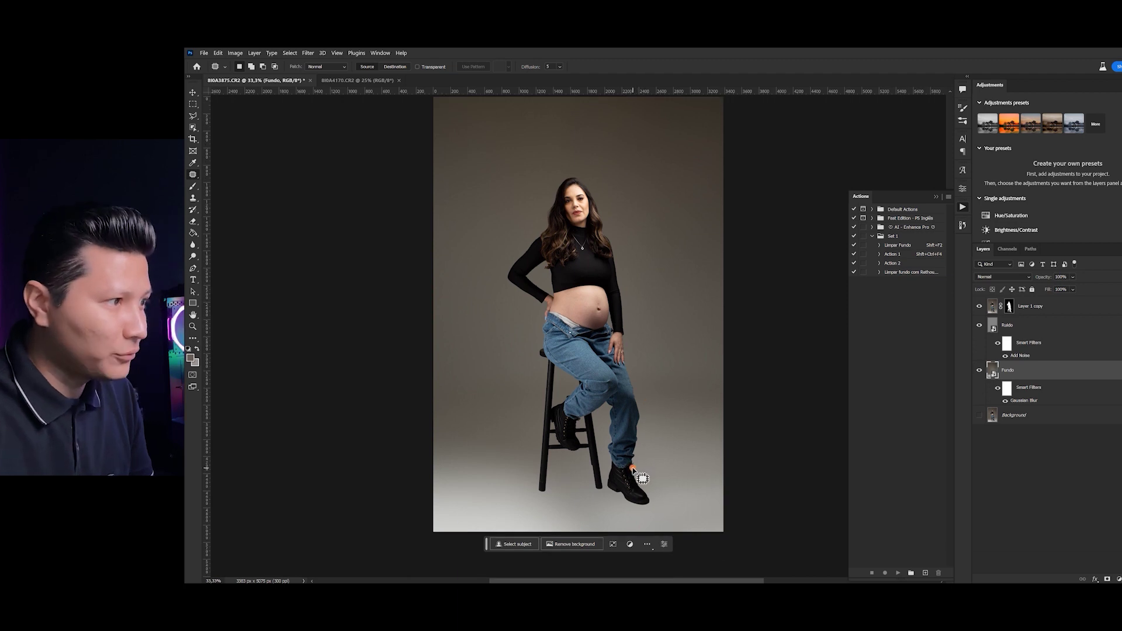
pyautogui.click(194, 188)
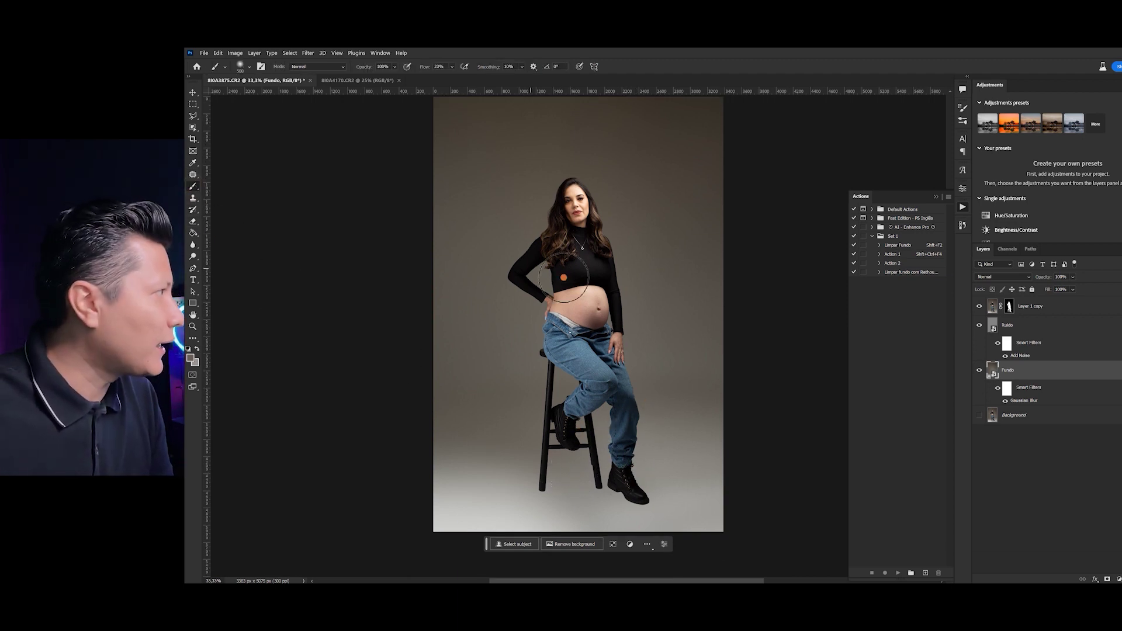
pyautogui.rightClick(603, 279)
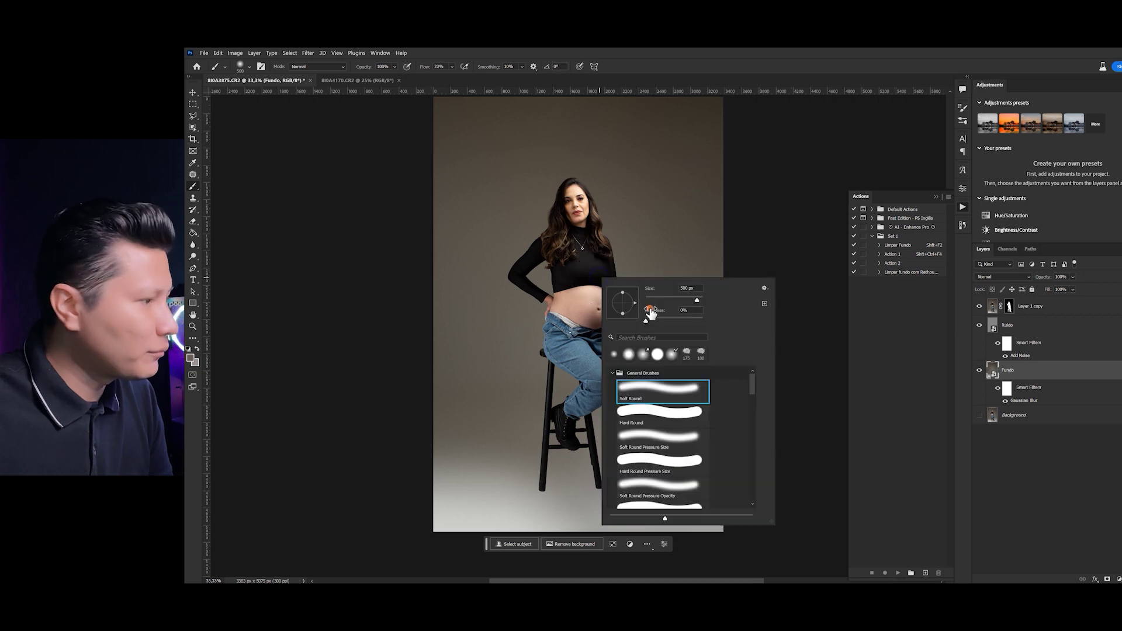
pyautogui.click(690, 300)
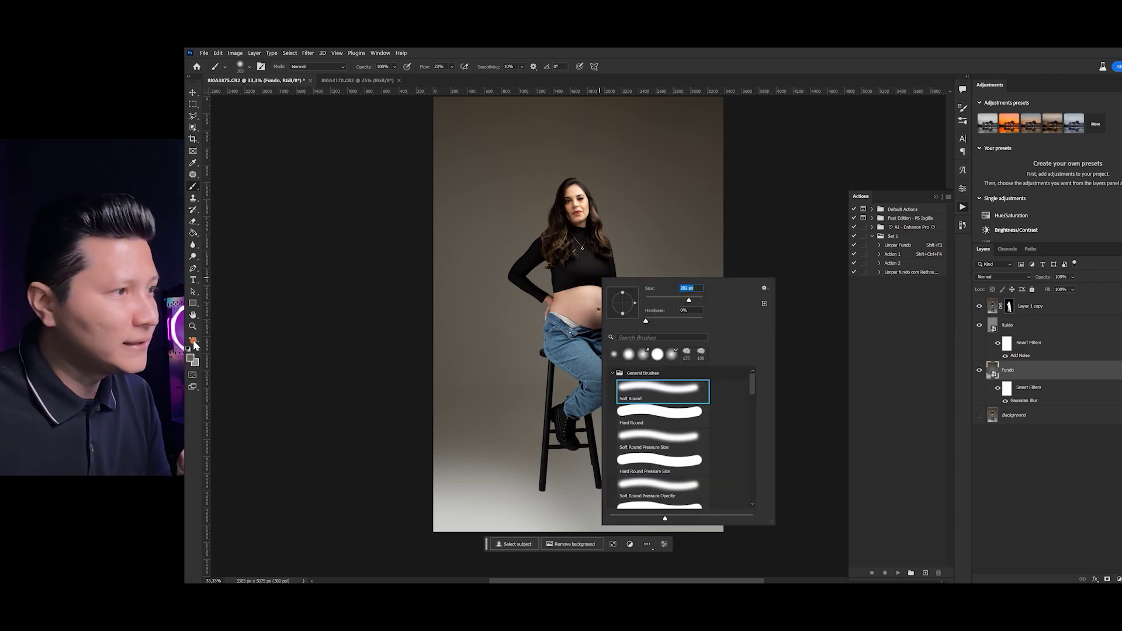
pyautogui.click(1010, 310)
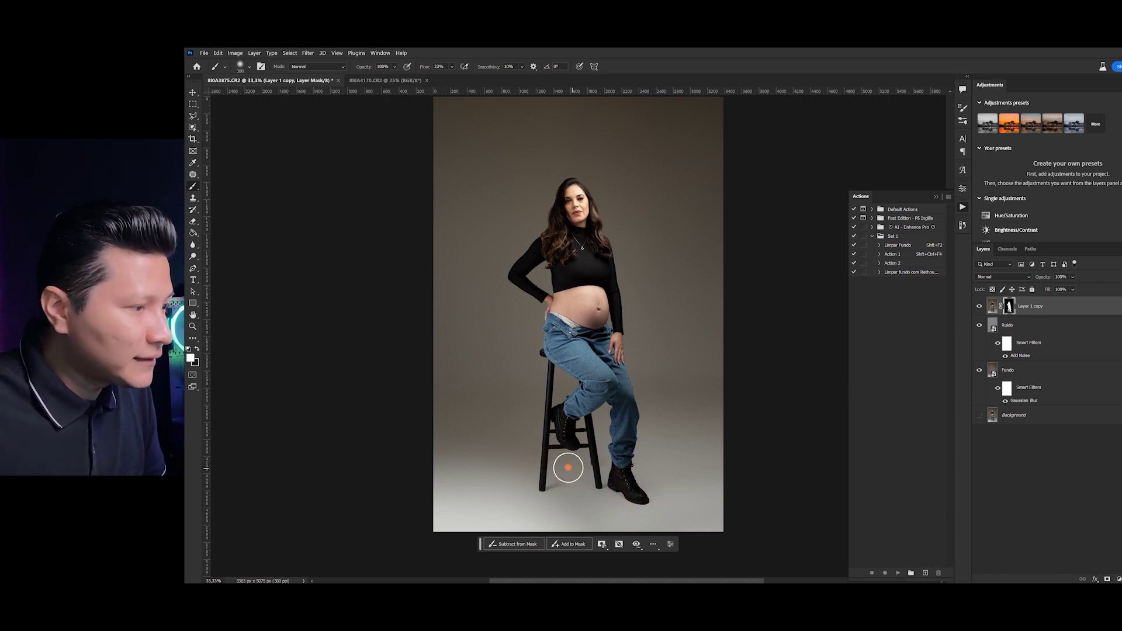
# - Paint white on the Layer 1 copy mask with a reduced soft brush to bring back the floor shadows around the stool legs and boot
pyautogui.press('[')
pyautogui.press('[')
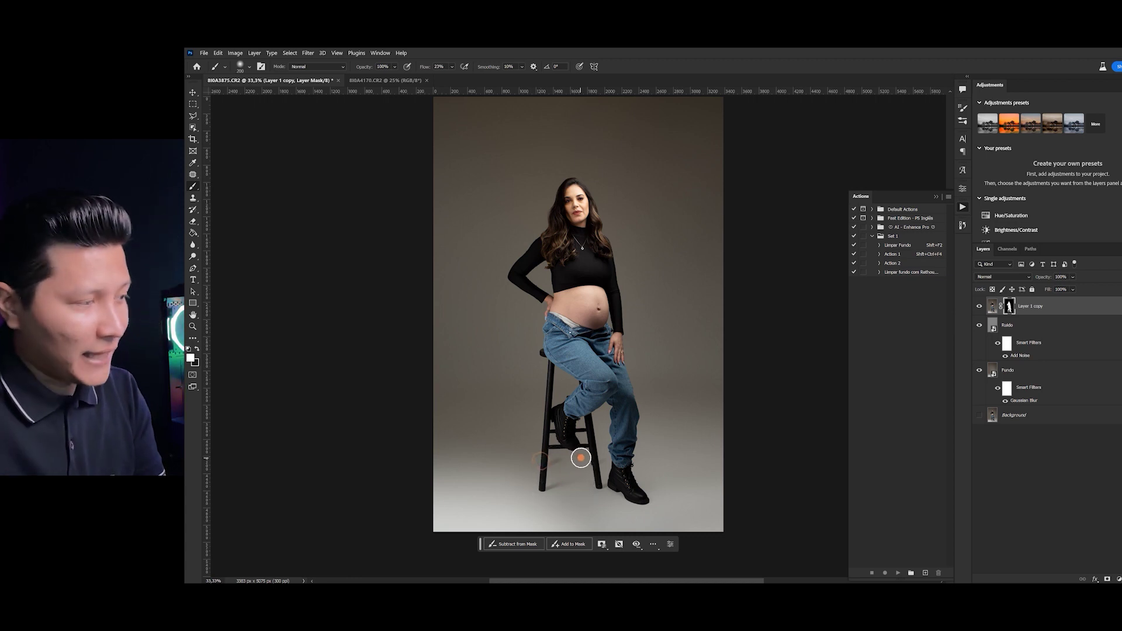
pyautogui.press('[')
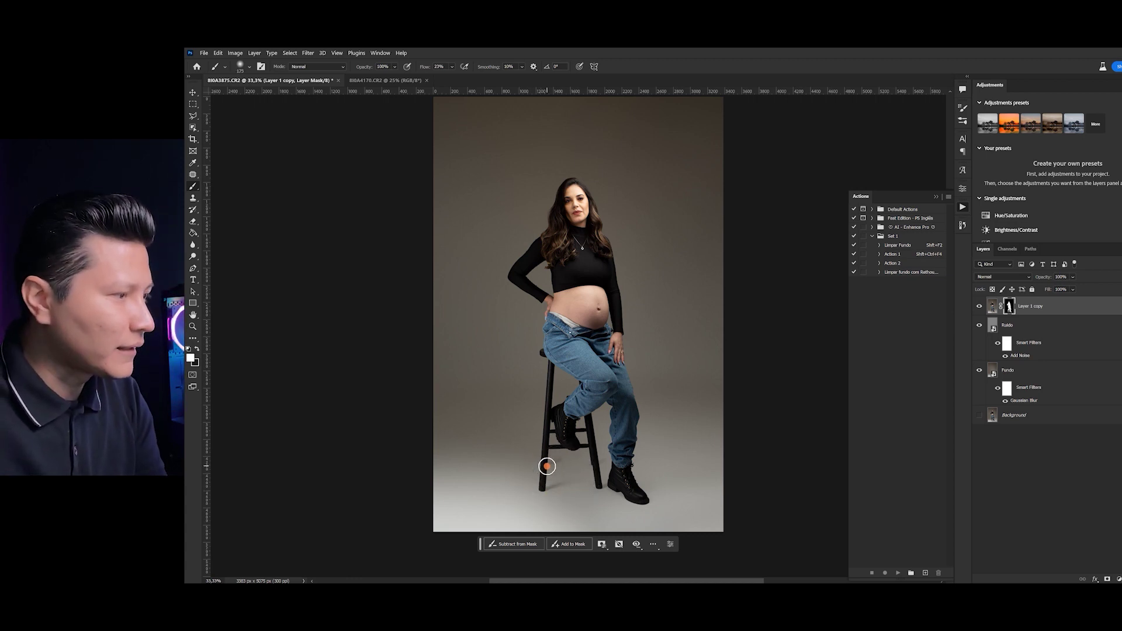
pyautogui.scroll(-3, 566, 487)
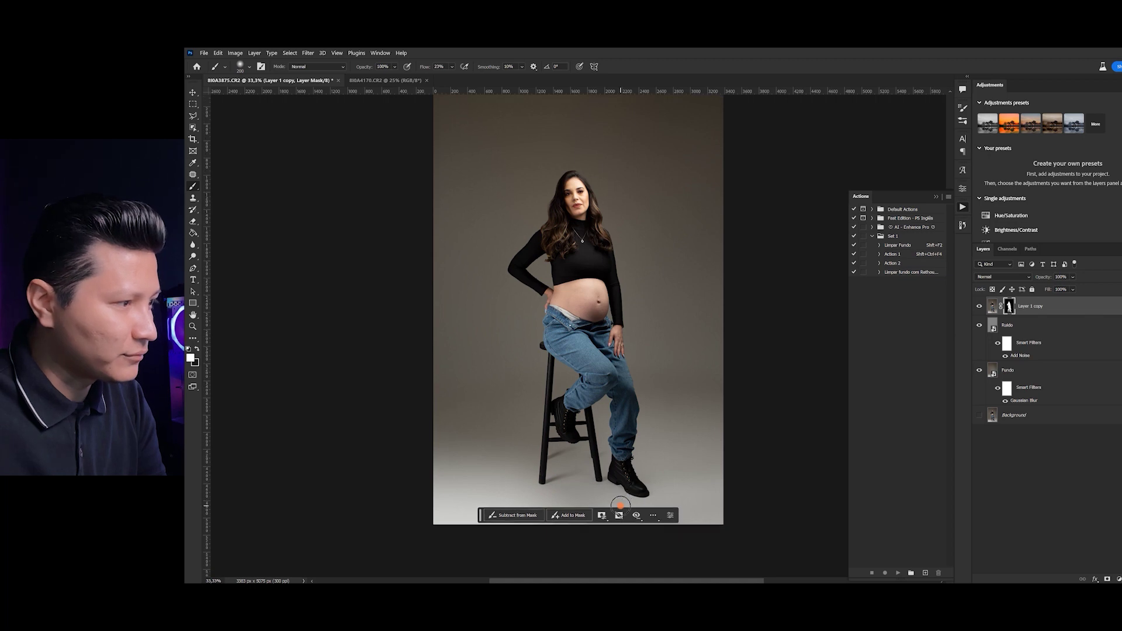
pyautogui.press('z')
pyautogui.moveTo(578, 476); pyautogui.dragTo(596, 446)
pyautogui.press('b')
pyautogui.scroll(-1, 643, 401)
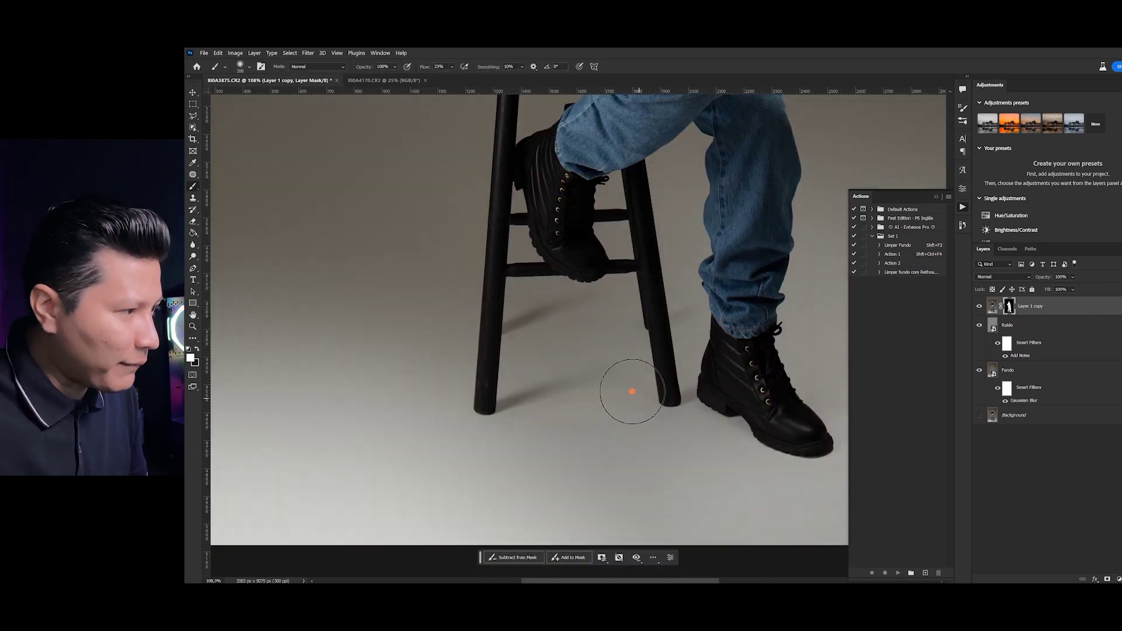
pyautogui.scroll(1, 709, 401)
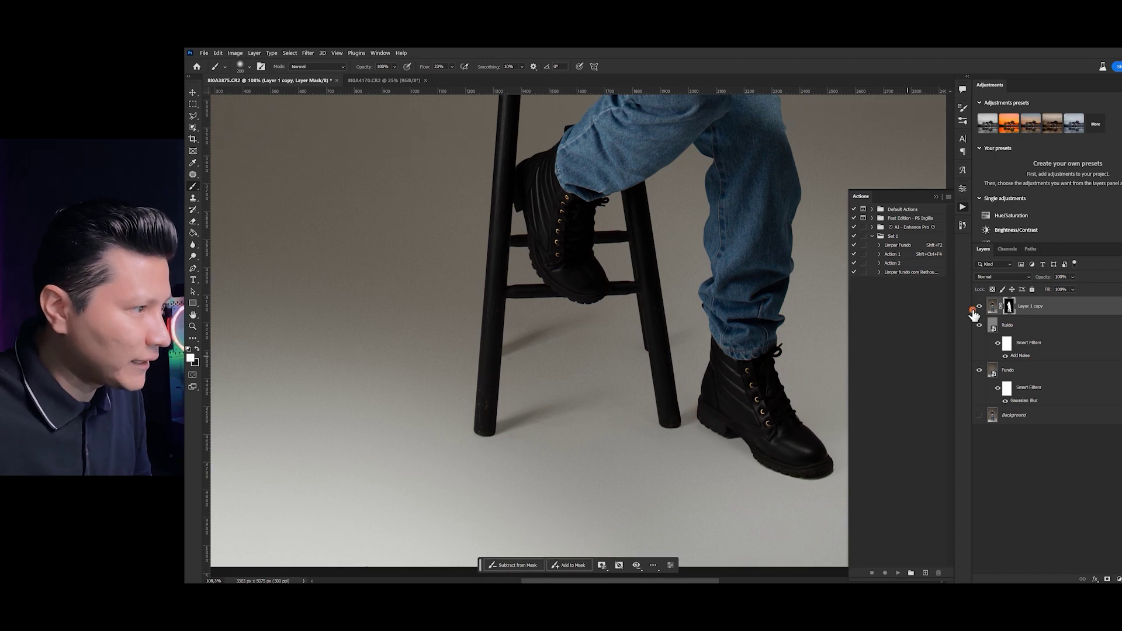
# - Hide the Ruido layer, show the Background layer, and toggle Fundo to compare the cleaned floor with the original around the boots and stool
pyautogui.click(976, 372)
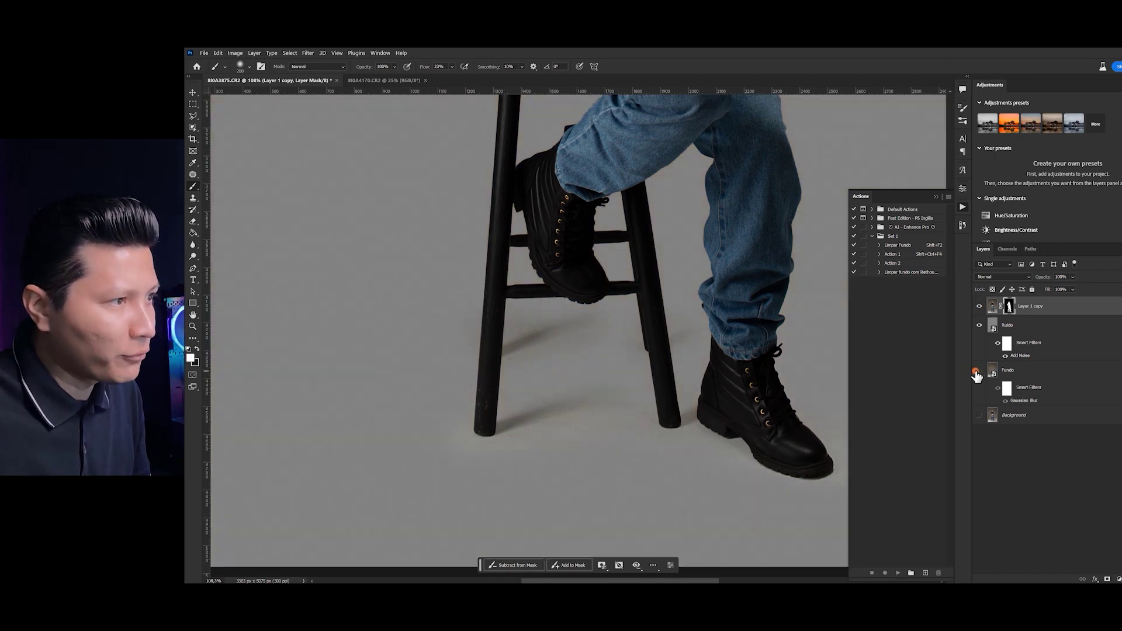
pyautogui.click(980, 329)
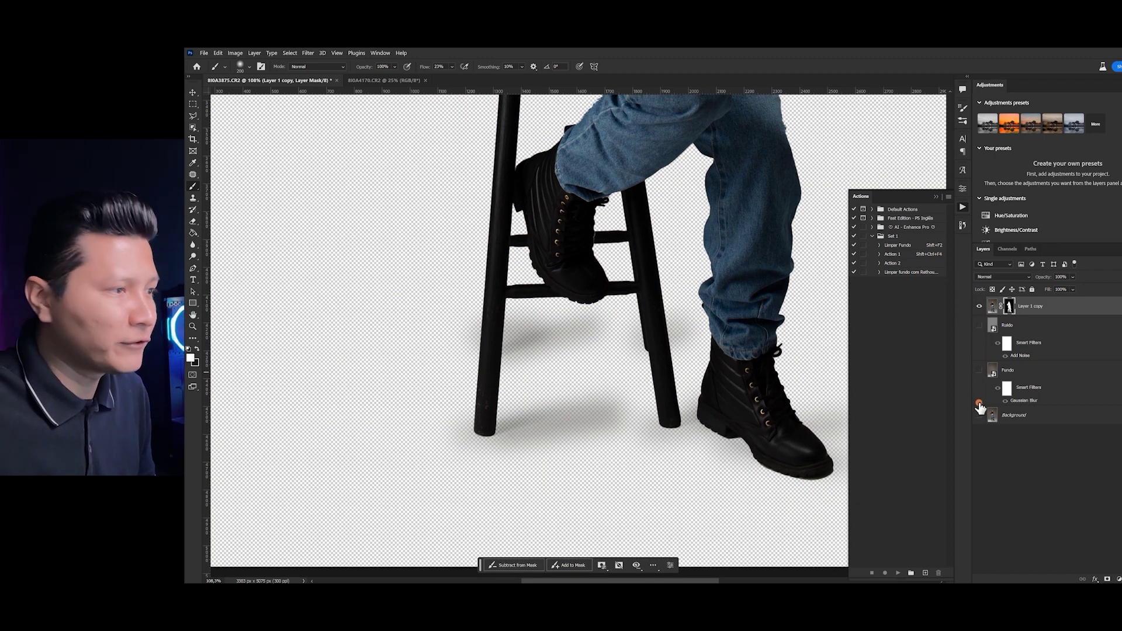
pyautogui.click(980, 416)
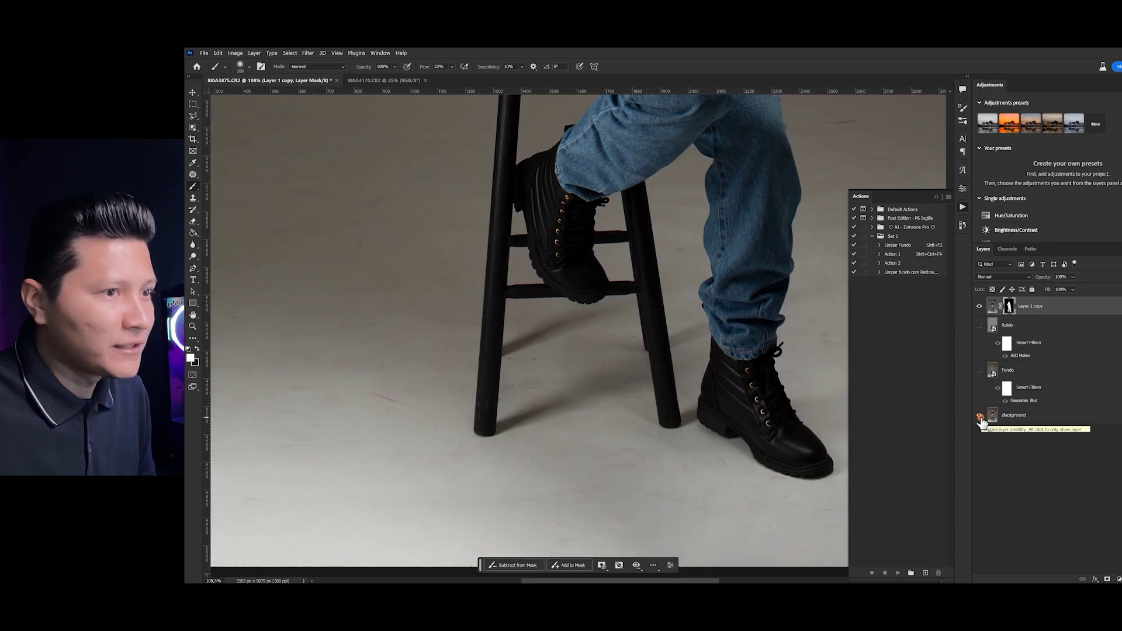
pyautogui.click(979, 370)
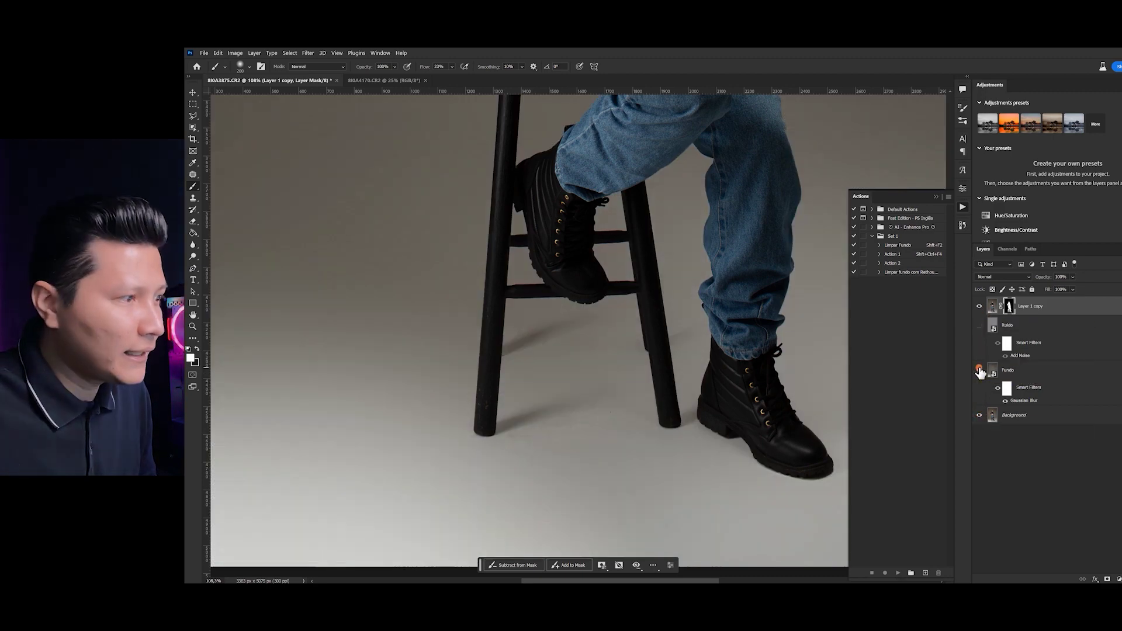
pyautogui.click(981, 371)
pyautogui.click(980, 370)
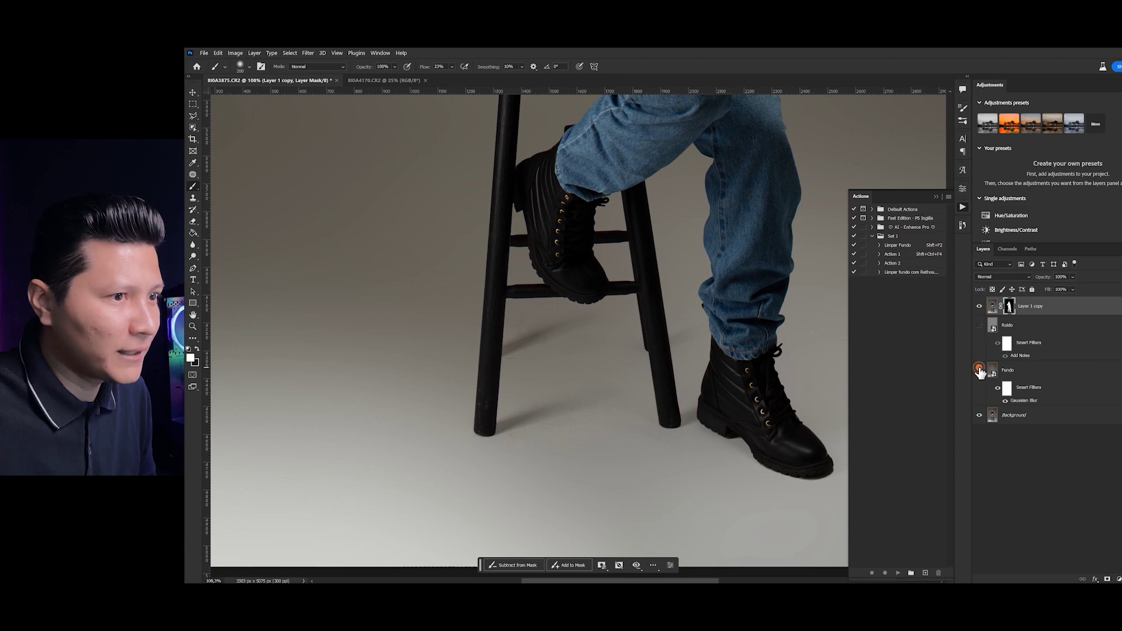
pyautogui.click(980, 370)
# - Adjust the mask brush size for finer edge work around the boot and jeans hem, and show the Fundo layer again
pyautogui.press('[')
pyautogui.press('[')
pyautogui.press('[')
pyautogui.press('[')
pyautogui.press('[')
pyautogui.press('[')
pyautogui.press('[')
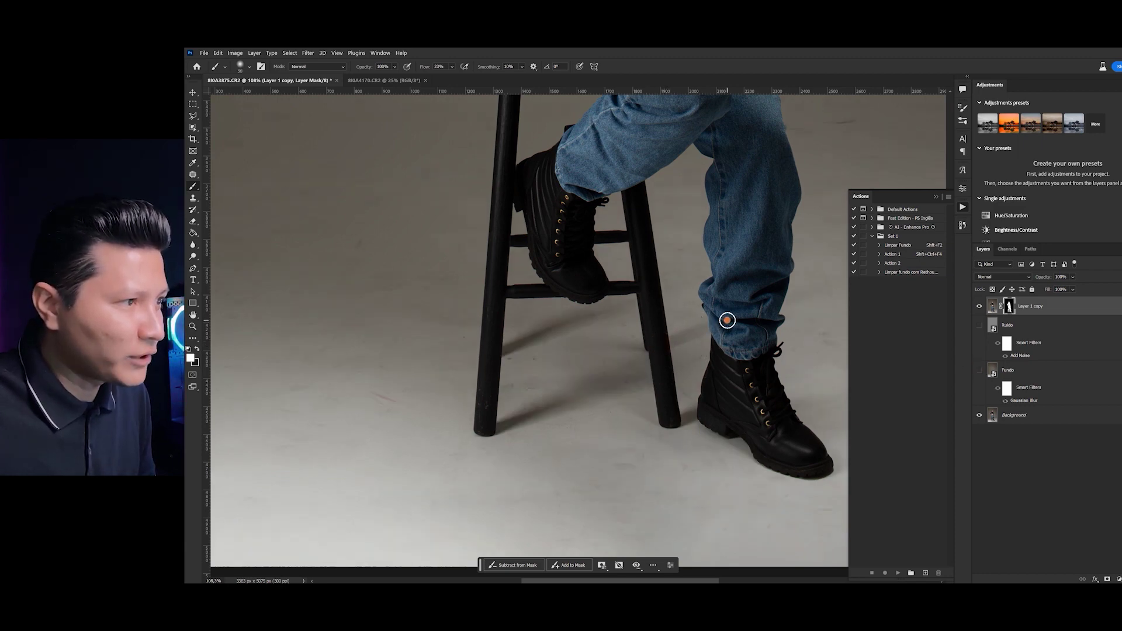
pyautogui.click(980, 371)
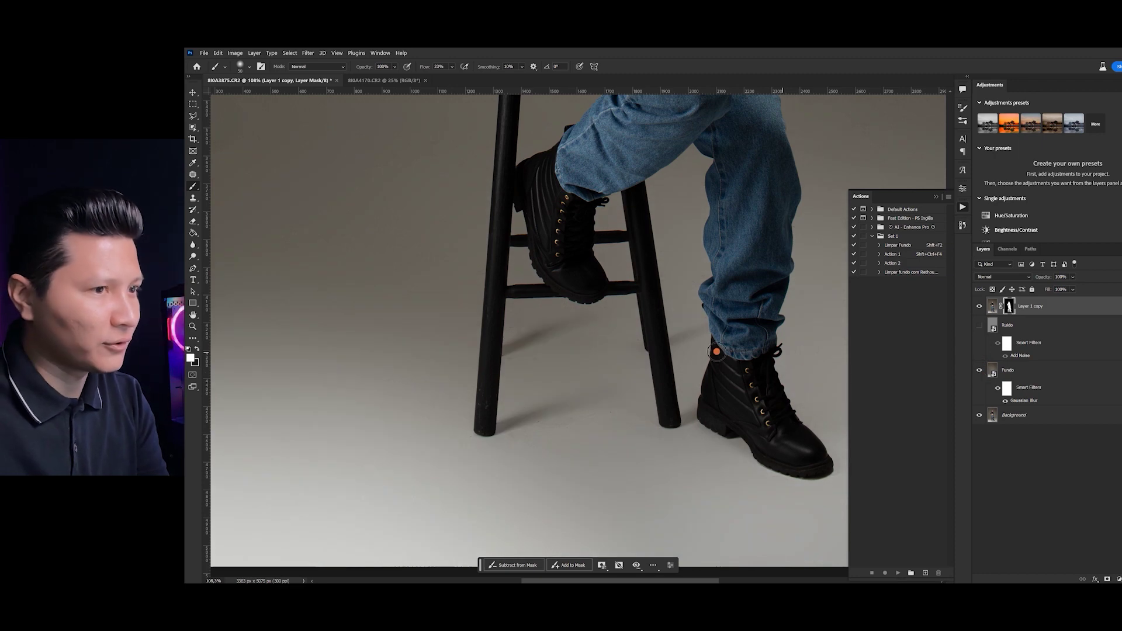
pyautogui.press(']')
pyautogui.press(']')
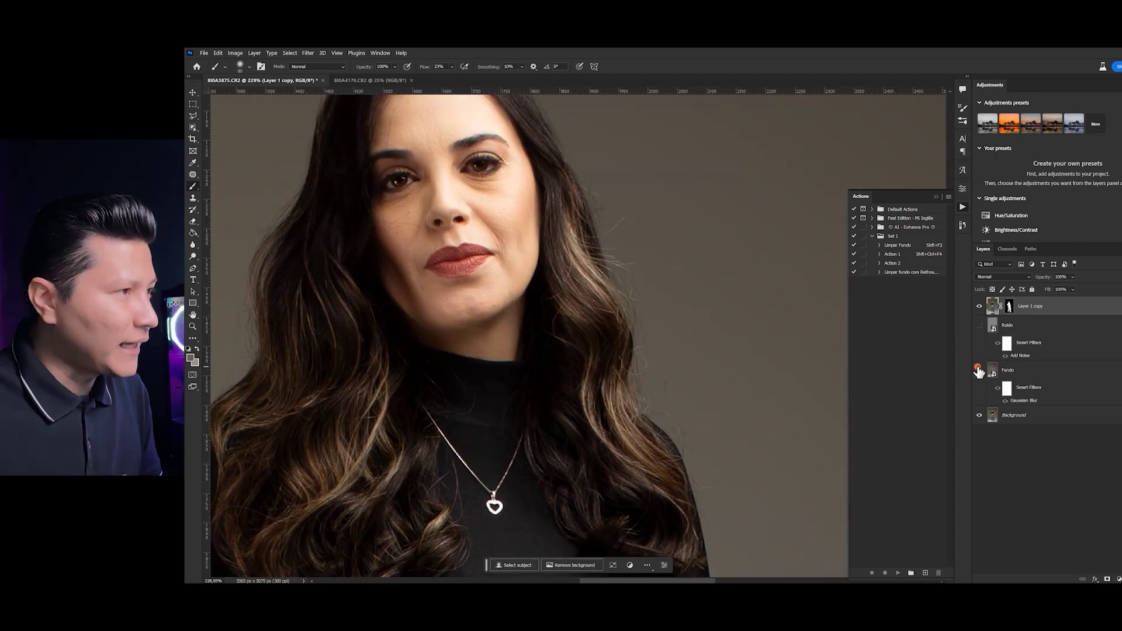
# - Toggle the Fundo layer to compare the hair edges around the model's head with the original backdrop
pyautogui.click(979, 370)
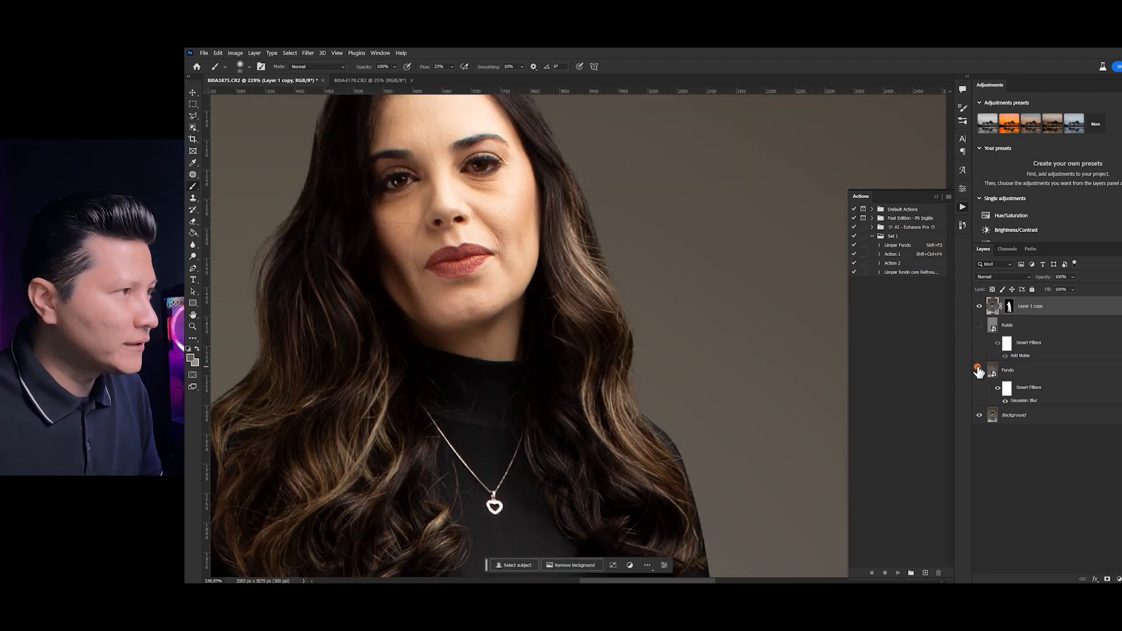
pyautogui.moveTo(671, 310); pyautogui.dragTo(661, 418)
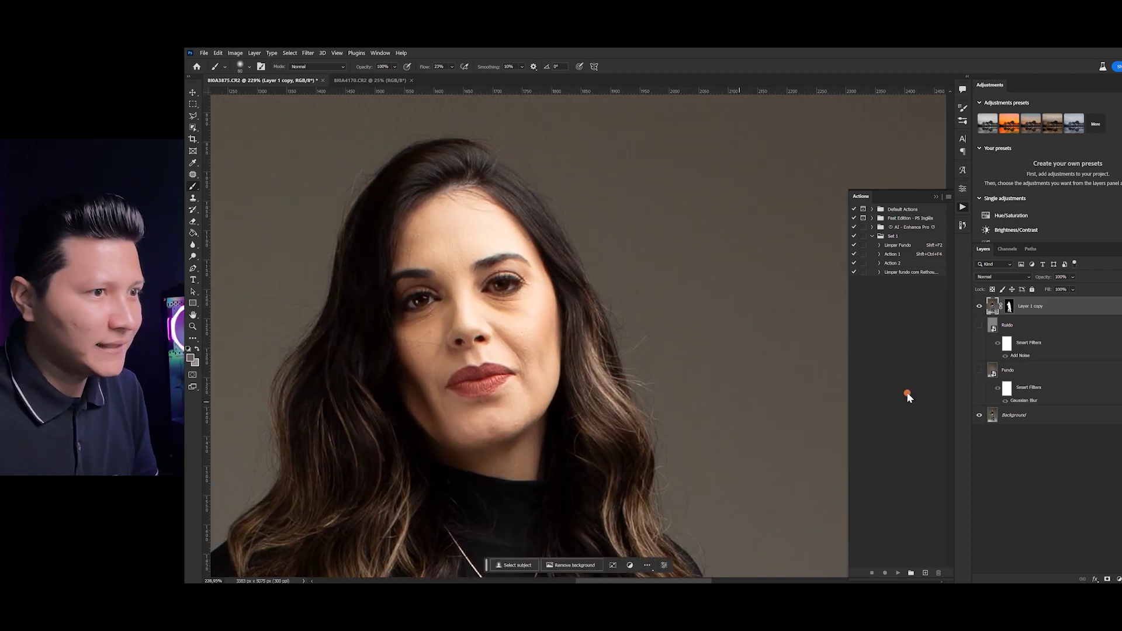
pyautogui.click(985, 370)
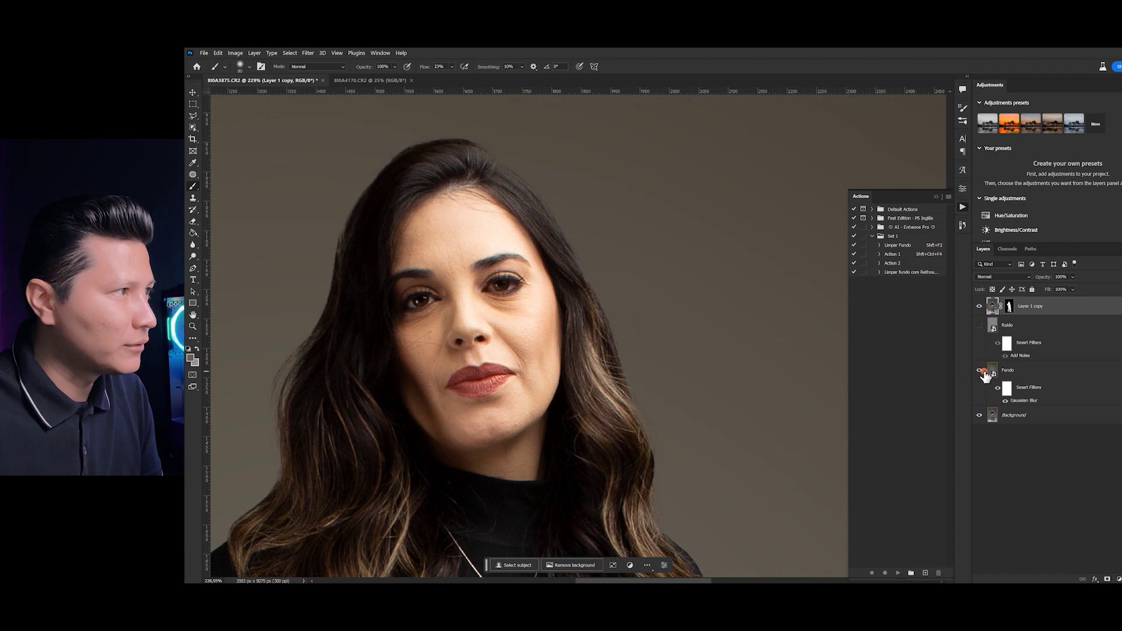
pyautogui.click(985, 372)
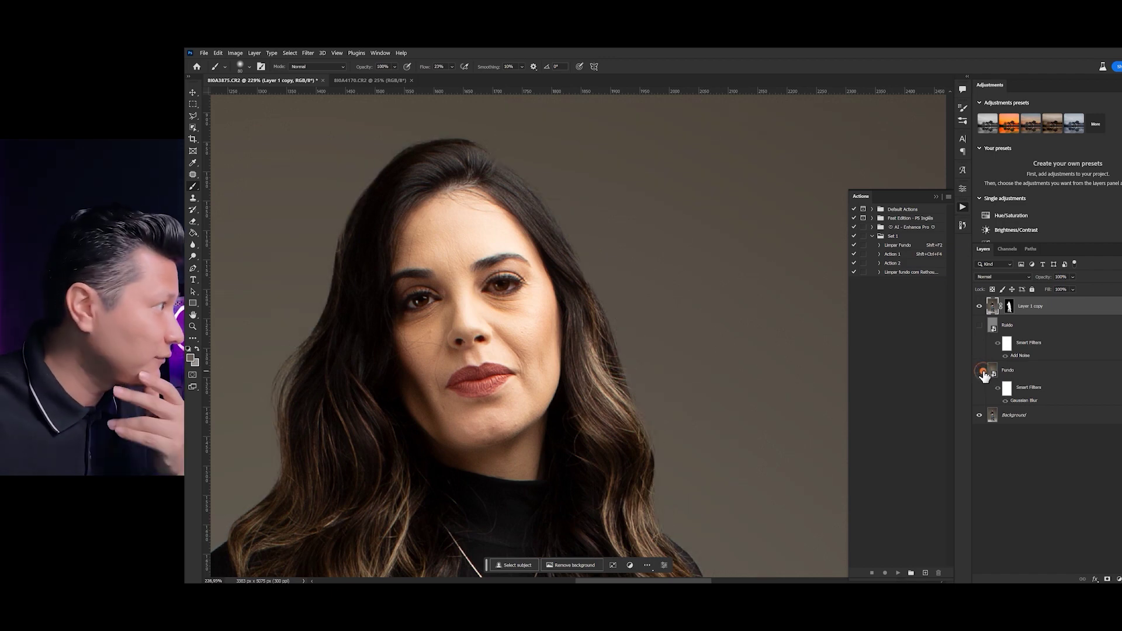
pyautogui.click(984, 373)
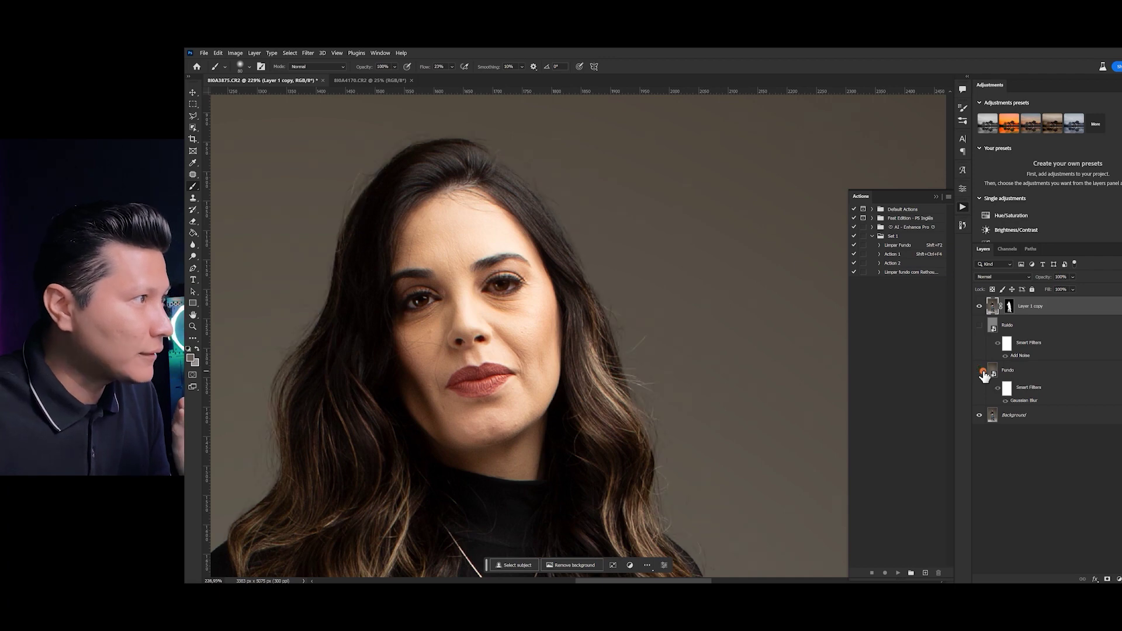
pyautogui.click(984, 373)
pyautogui.click(984, 373)
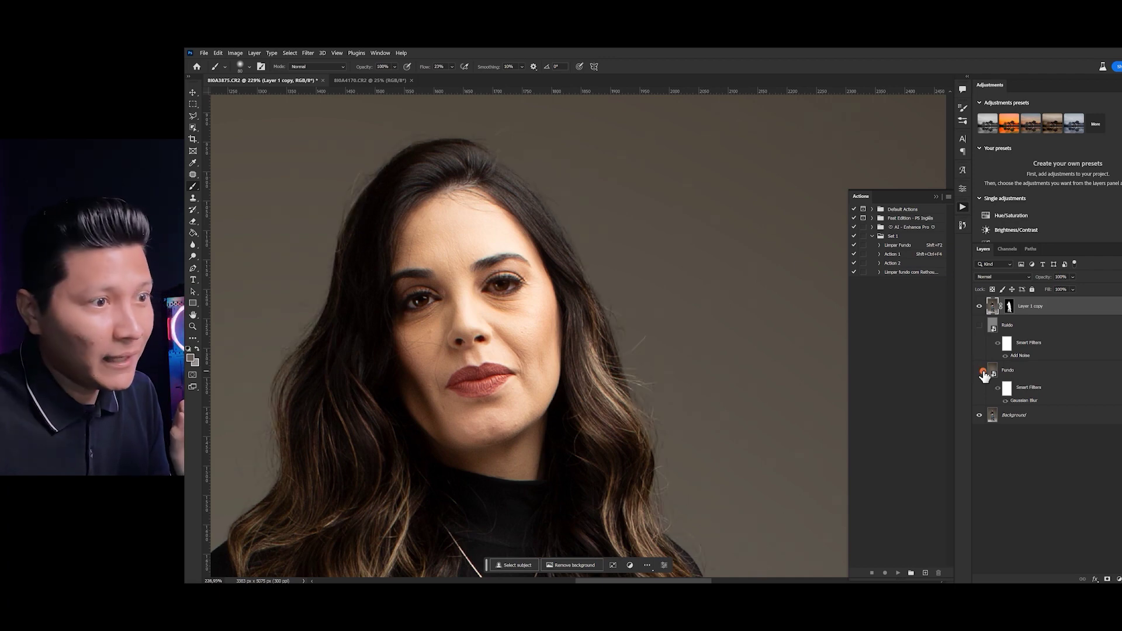
pyautogui.click(980, 368)
# - Restore the fine flyaway hairs around the head on the Layer 1 copy mask with a smaller white brush
pyautogui.click(1010, 304)
pyautogui.press('[')
pyautogui.press('[')
pyautogui.press('[')
pyautogui.press('[')
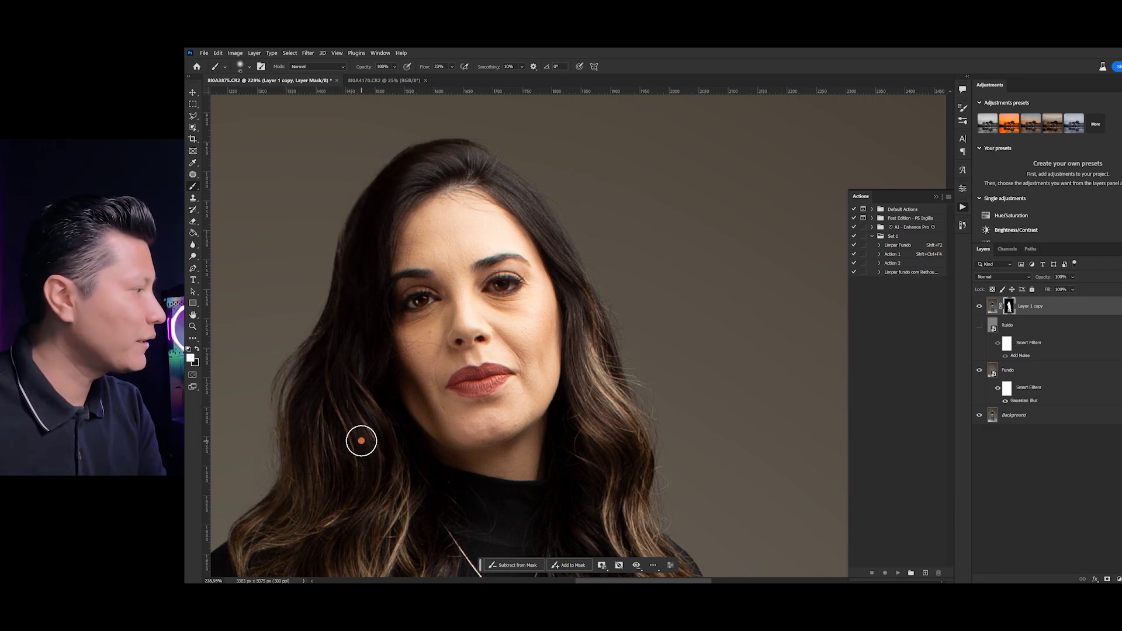
# - Check the hair ends, sleeve and elbow cutout by toggling the Fundo layer against the original backdrop
pyautogui.moveTo(514, 476); pyautogui.dragTo(643, 120)
pyautogui.moveTo(399, 342); pyautogui.dragTo(511, 282)
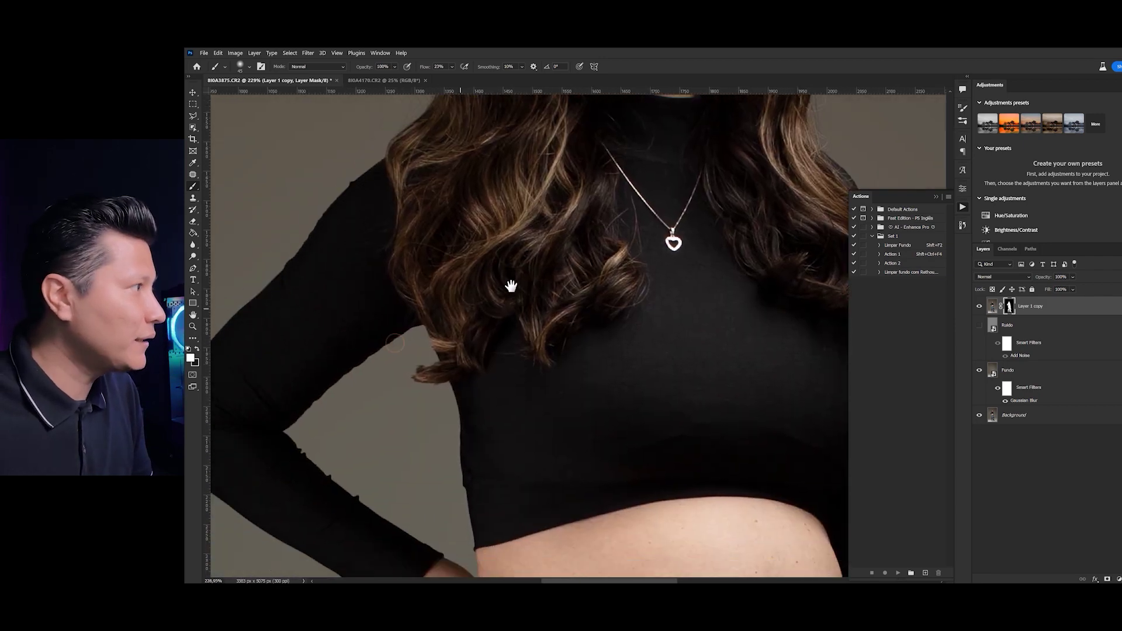
pyautogui.click(979, 370)
pyautogui.click(980, 370)
pyautogui.click(979, 370)
pyautogui.click(979, 371)
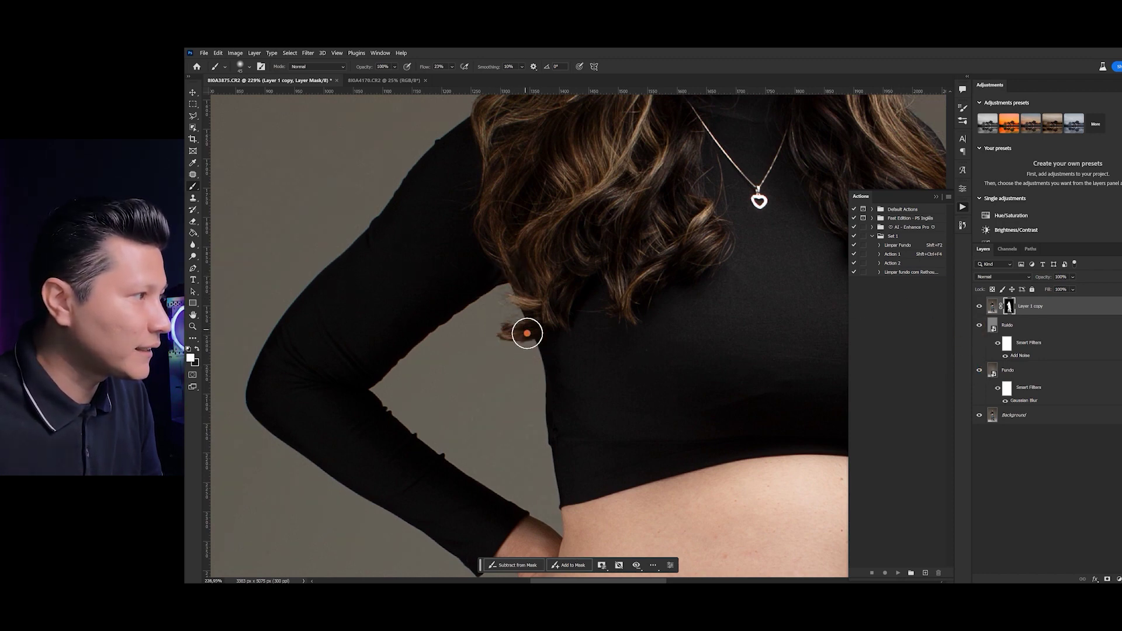
# - Inspect the cutout along the belly, hand, jeans and raised boot, toggling the Fundo layer to compare with the original
pyautogui.moveTo(643, 406); pyautogui.dragTo(366, 193)
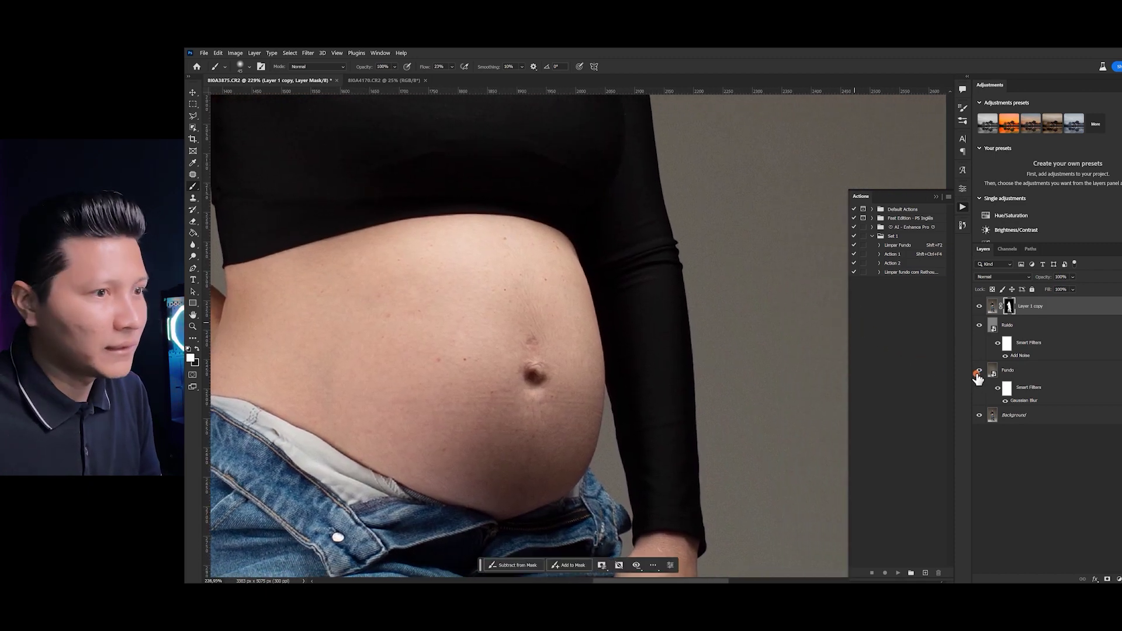
pyautogui.click(979, 372)
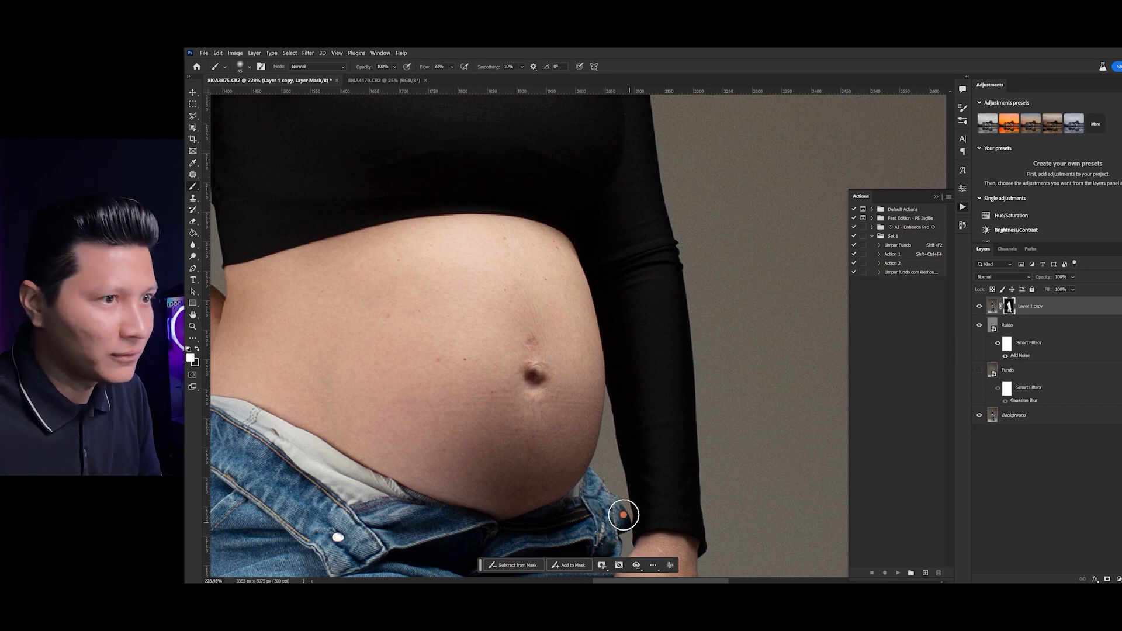
pyautogui.click(982, 372)
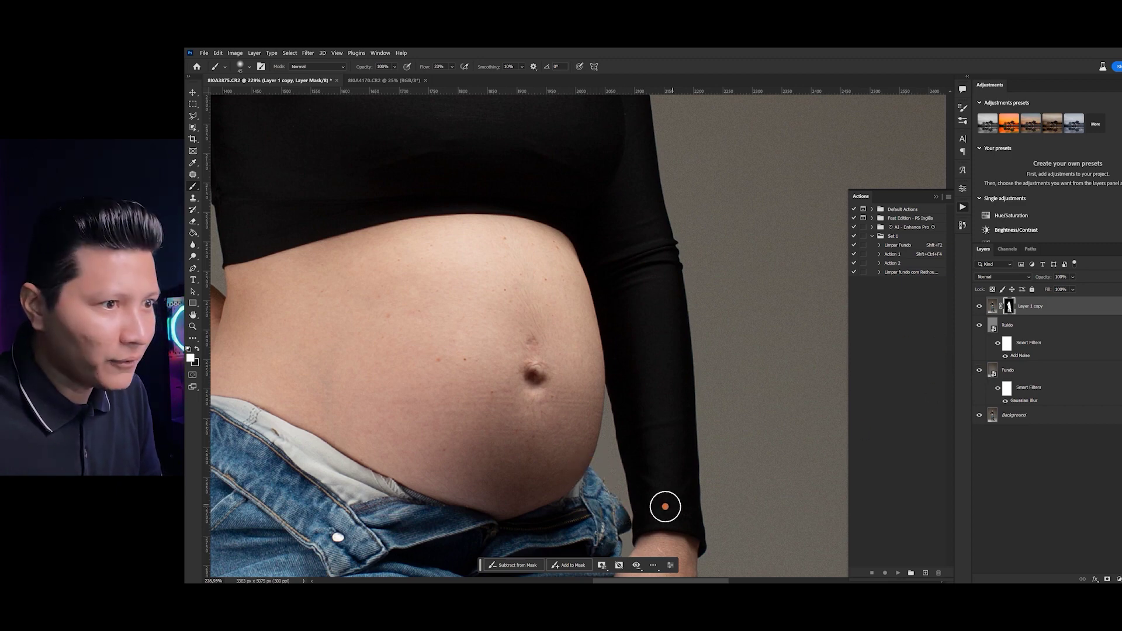
pyautogui.moveTo(695, 510); pyautogui.dragTo(654, 168)
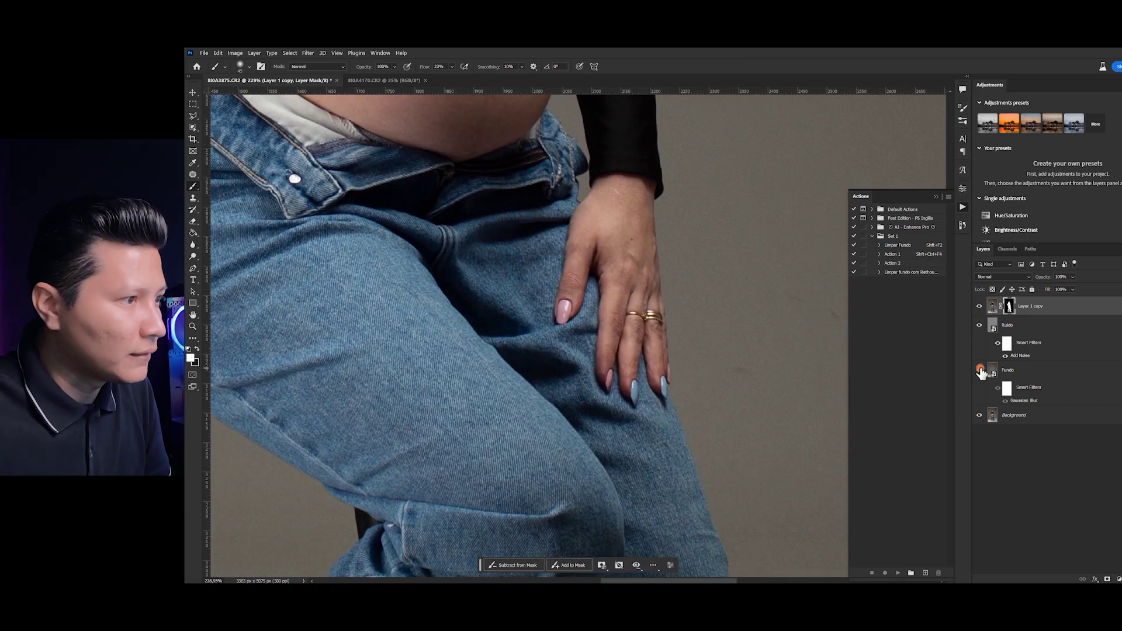
pyautogui.moveTo(596, 379)
pyautogui.mouseDown()
pyautogui.moveTo(646, 358)
pyautogui.moveTo(659, 383)
pyautogui.moveTo(656, 367)
pyautogui.mouseUp()
pyautogui.scroll(-5, 658, 409)
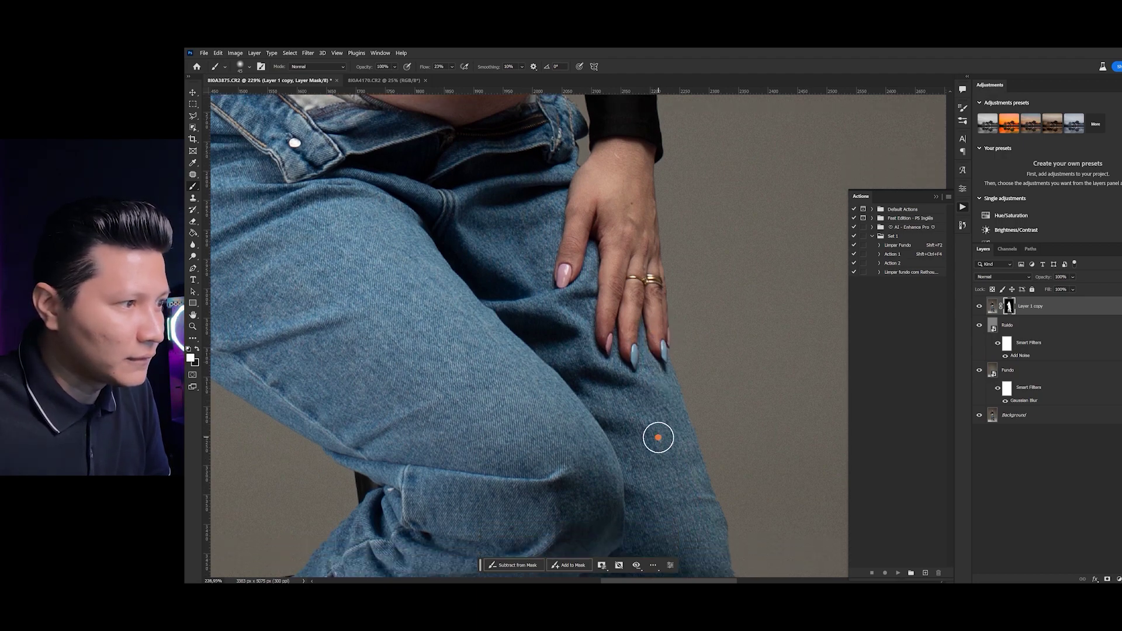
pyautogui.scroll(-12, 659, 456)
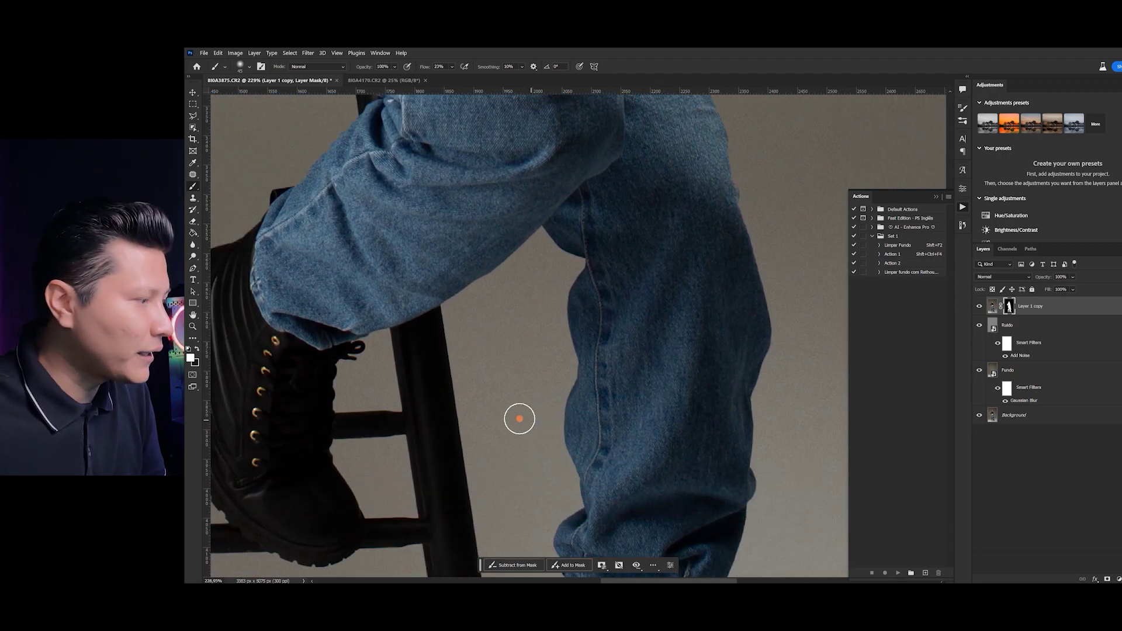
pyautogui.moveTo(380, 428); pyautogui.dragTo(606, 401)
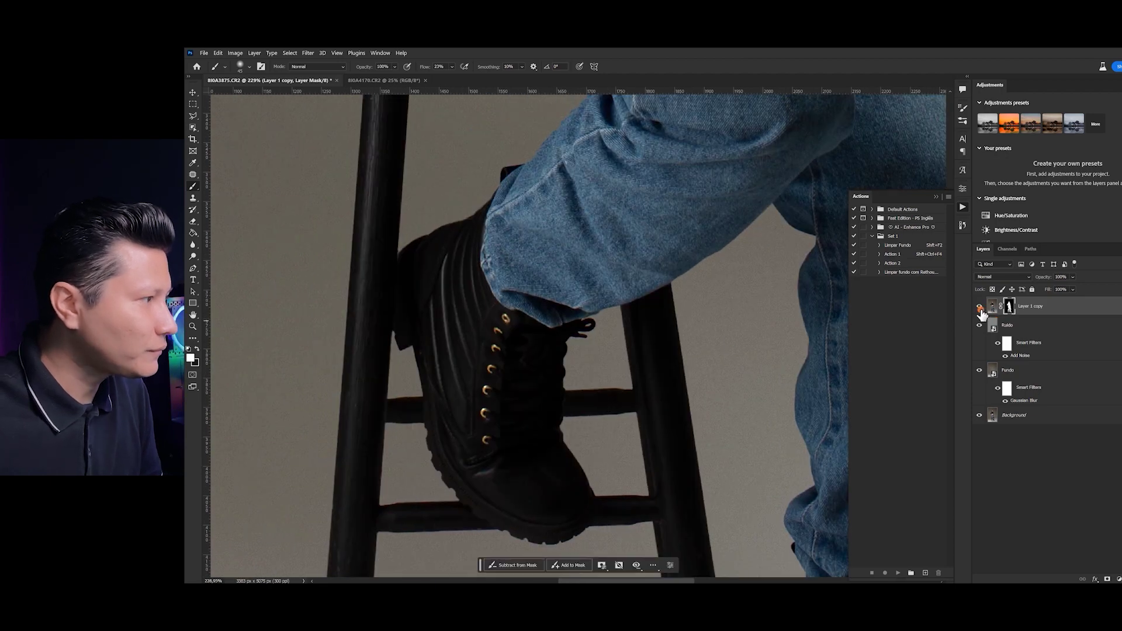
# - Inspect the standing leg and boot cutout by toggling the Fundo layer, and compare the full edit with the original Background layer
pyautogui.click(978, 373)
pyautogui.click(978, 373)
pyautogui.moveTo(798, 458); pyautogui.dragTo(518, 242)
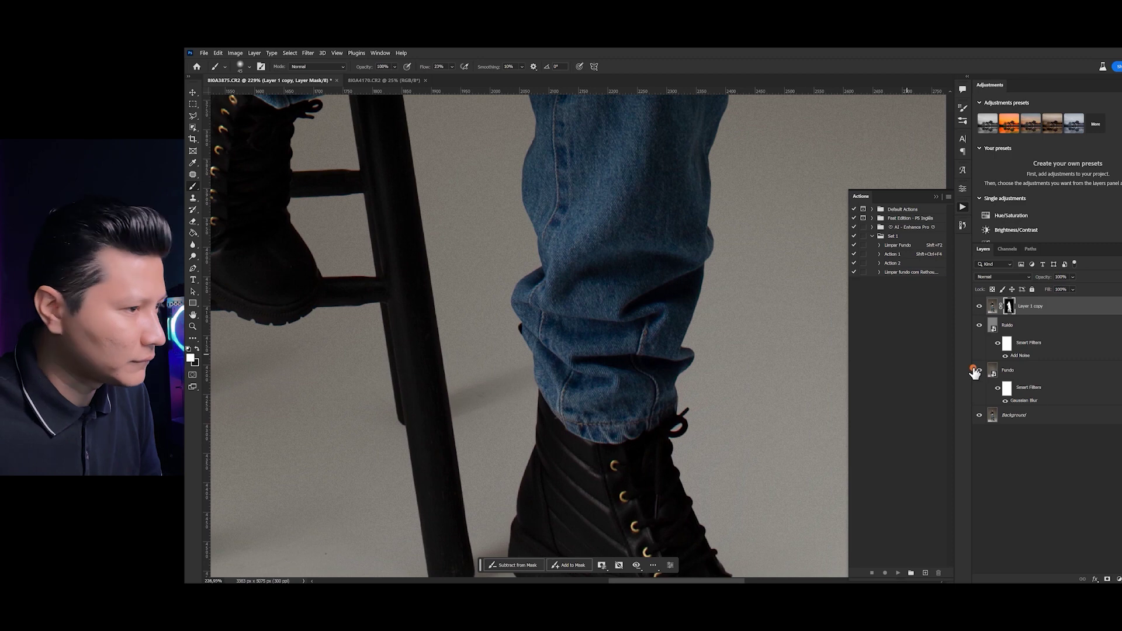
pyautogui.click(979, 372)
pyautogui.click(979, 372)
pyautogui.click(979, 372)
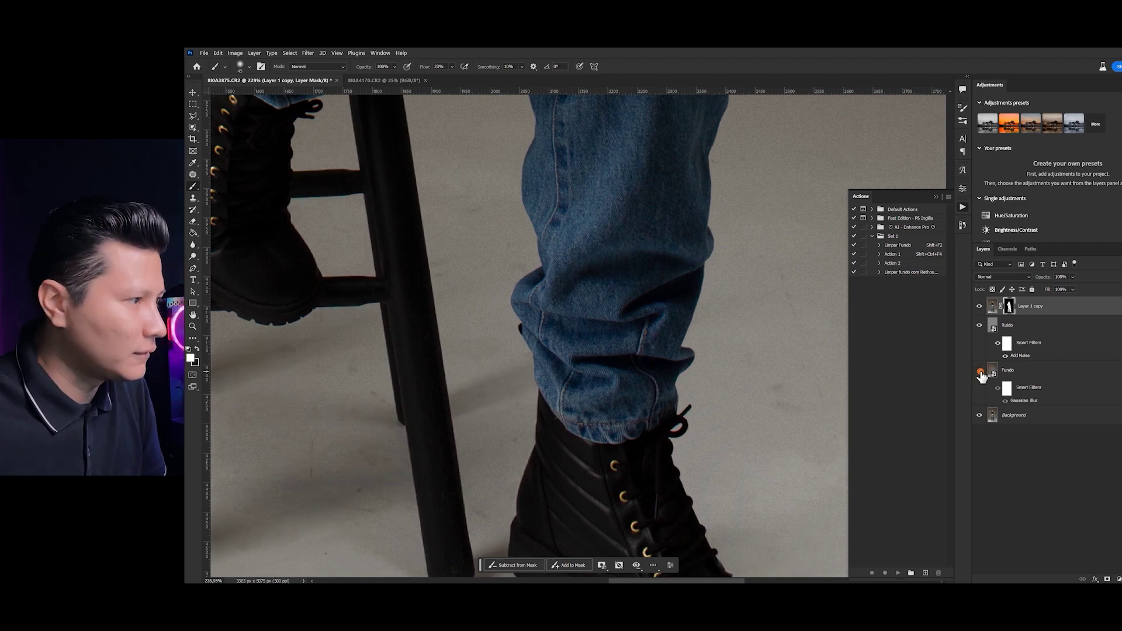
pyautogui.click(980, 373)
pyautogui.hotkey('ctrl', '0')
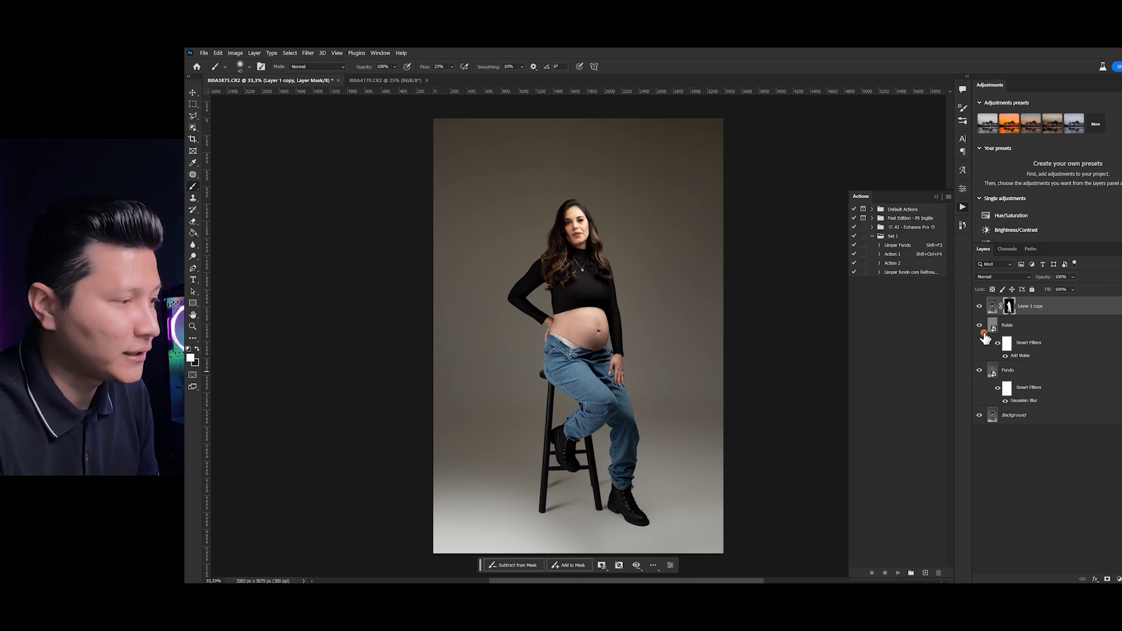
pyautogui.moveTo(980, 308); pyautogui.dragTo(979, 372)
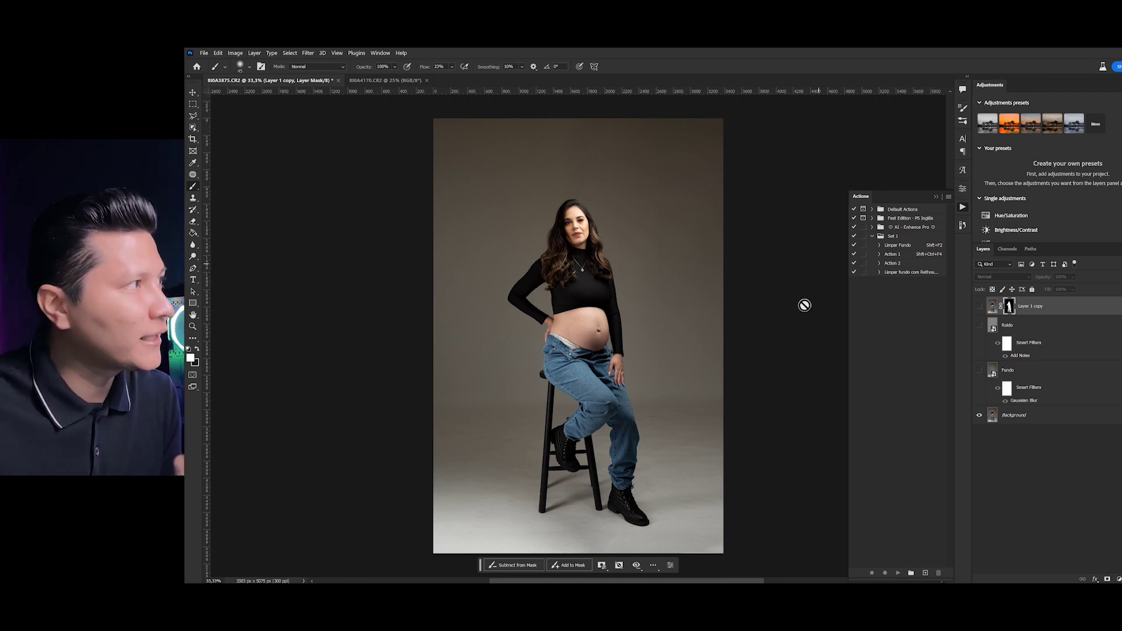
# - Switch to the portrait of the model in the wide hat and select the last Limpar fundo action in Set 1
pyautogui.click(397, 81)
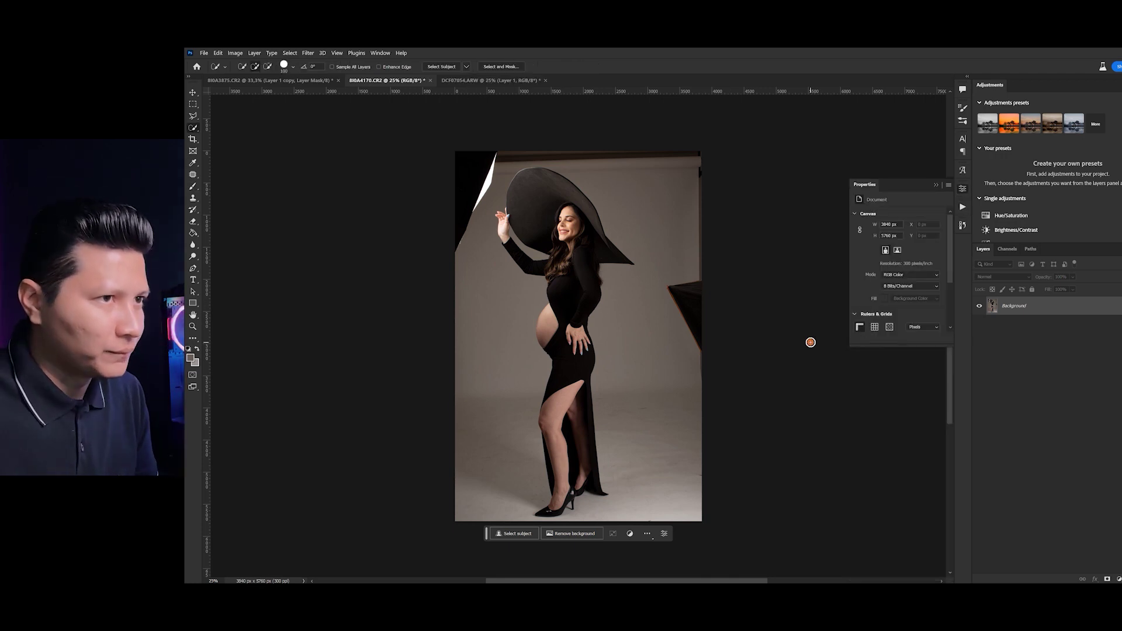
pyautogui.click(963, 207)
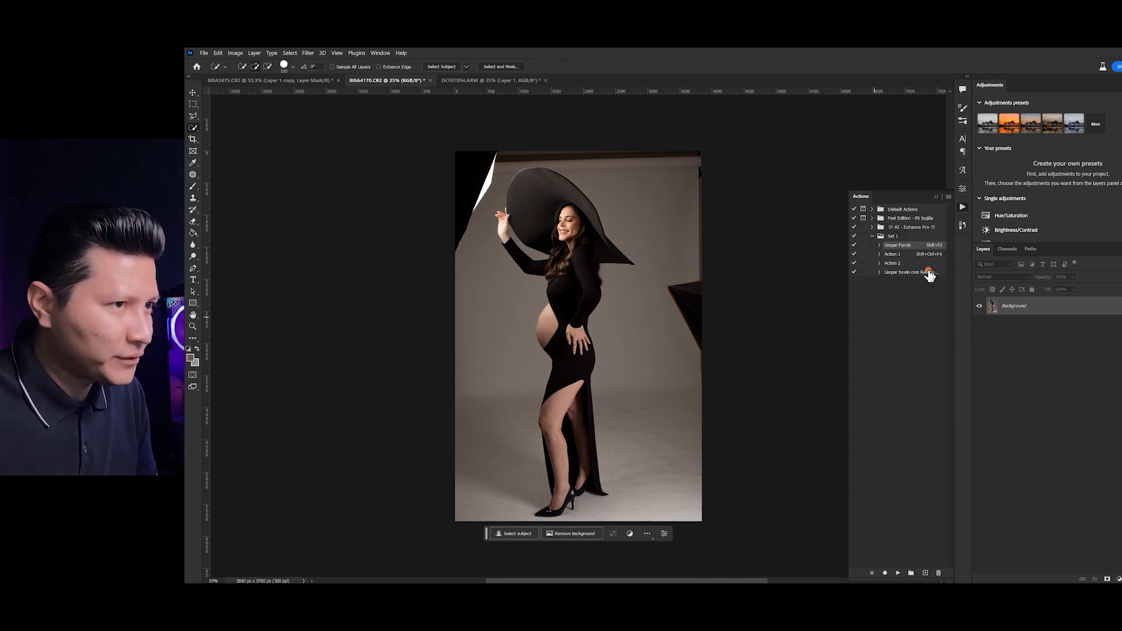
pyautogui.click(908, 273)
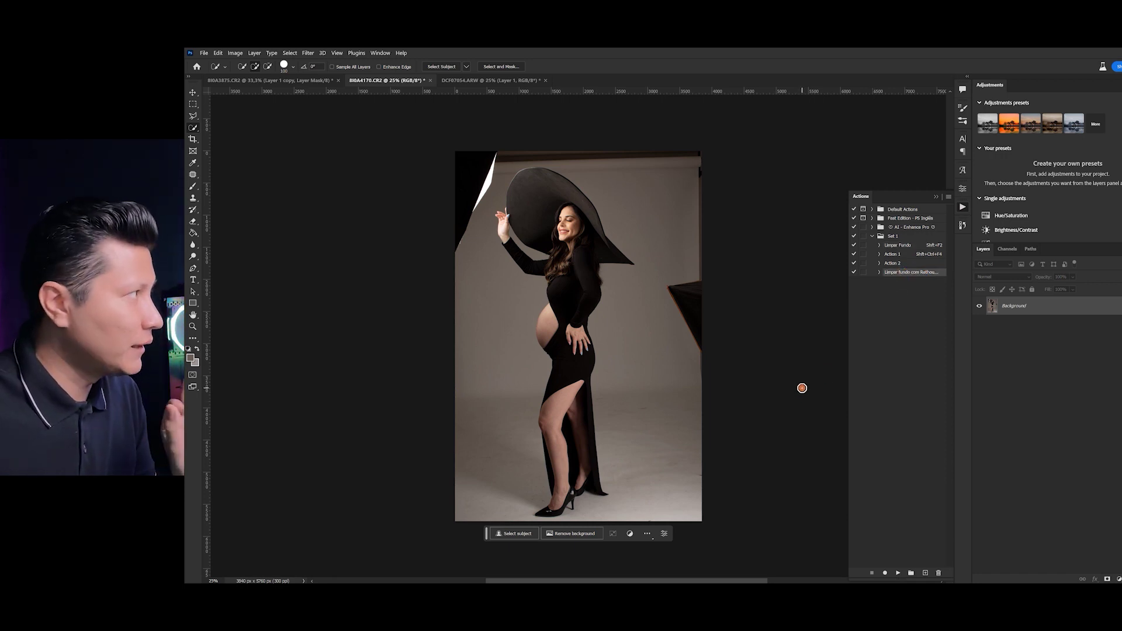
# - Draw a polygonal selection around the dark upper-left corner, the backdrop's top edge and the softbox, avoiding the hat and raised hand
pyautogui.click(193, 117)
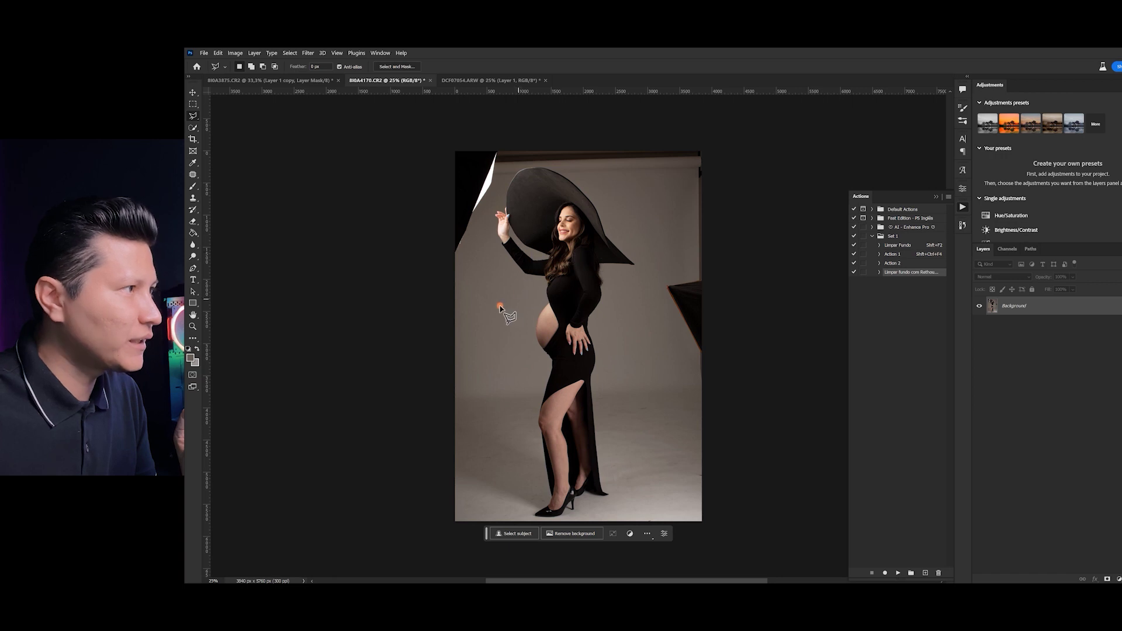
pyautogui.click(444, 286)
pyautogui.click(505, 166)
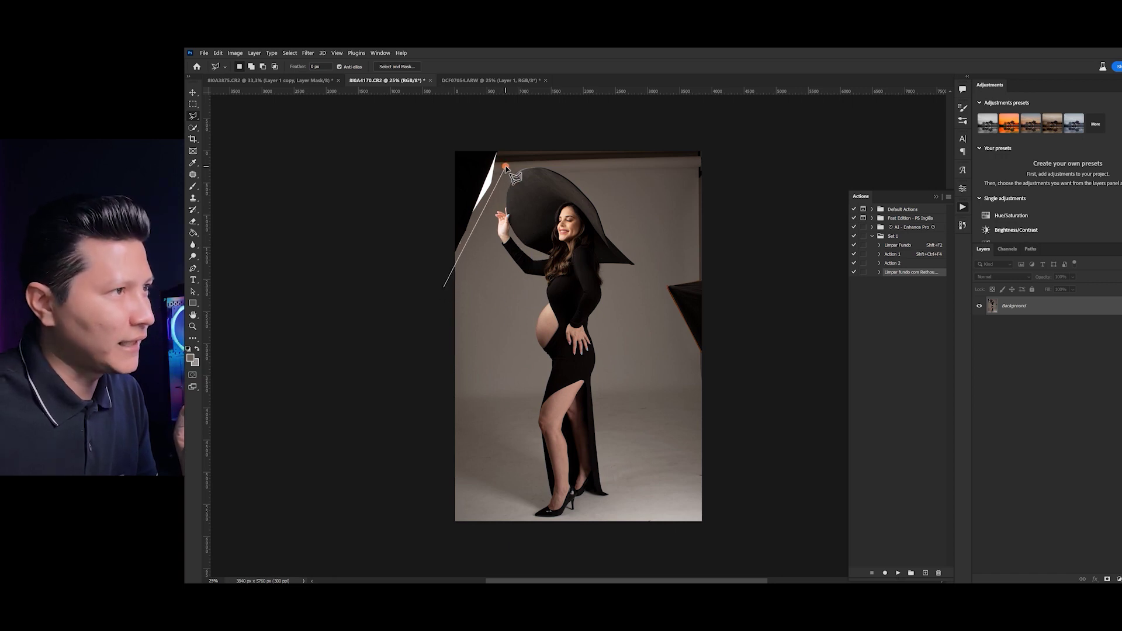
pyautogui.click(696, 157)
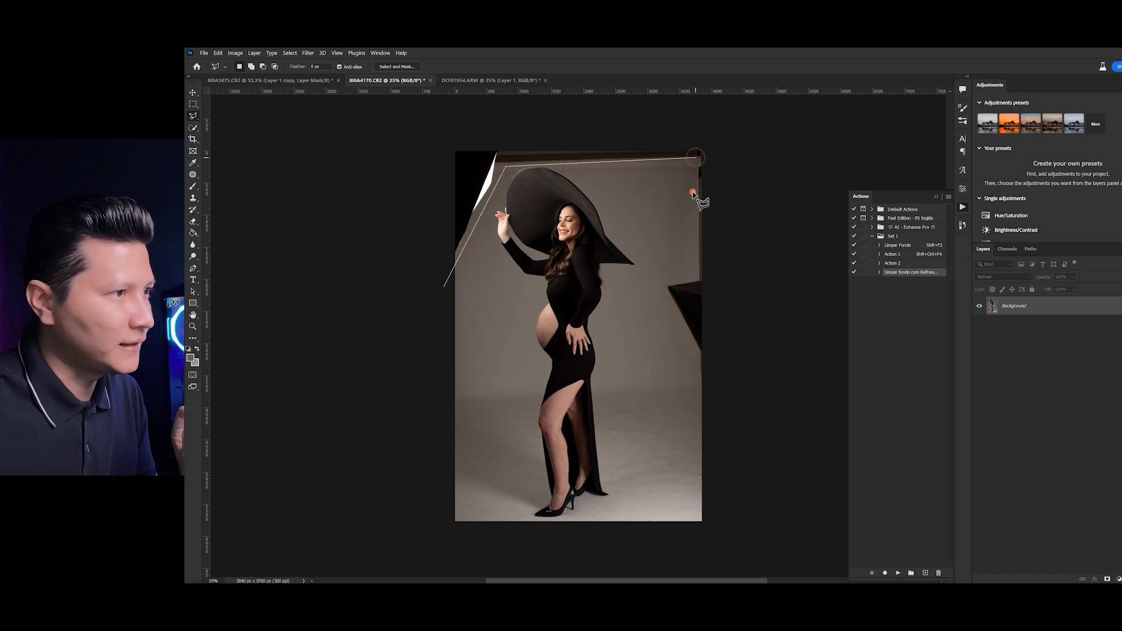
pyautogui.click(695, 274)
pyautogui.click(660, 282)
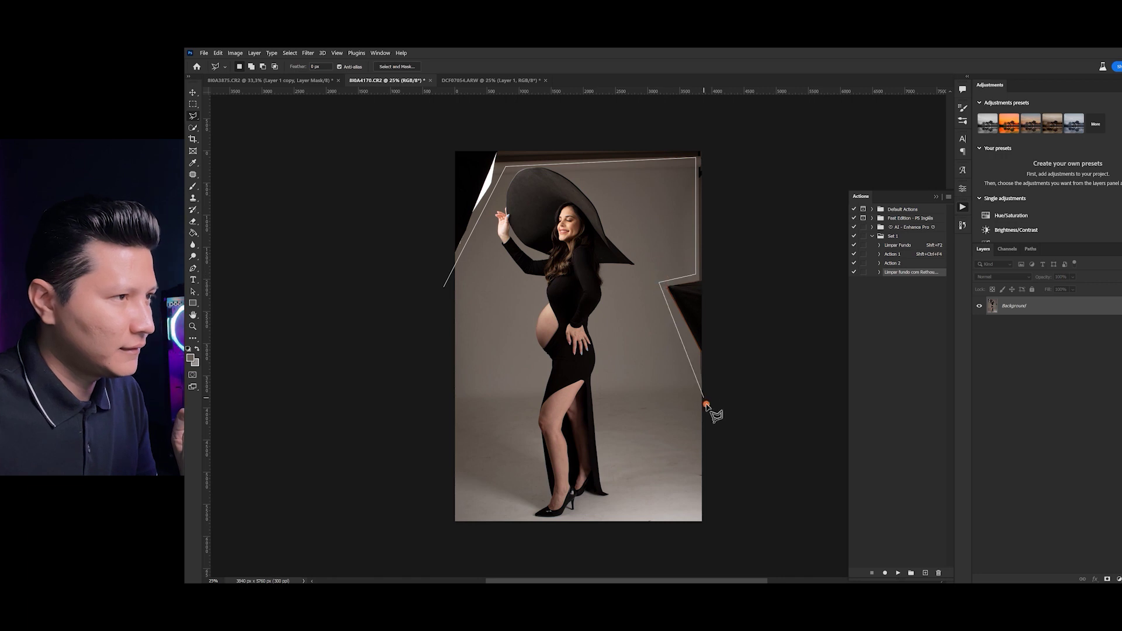
pyautogui.click(708, 407)
pyautogui.click(725, 126)
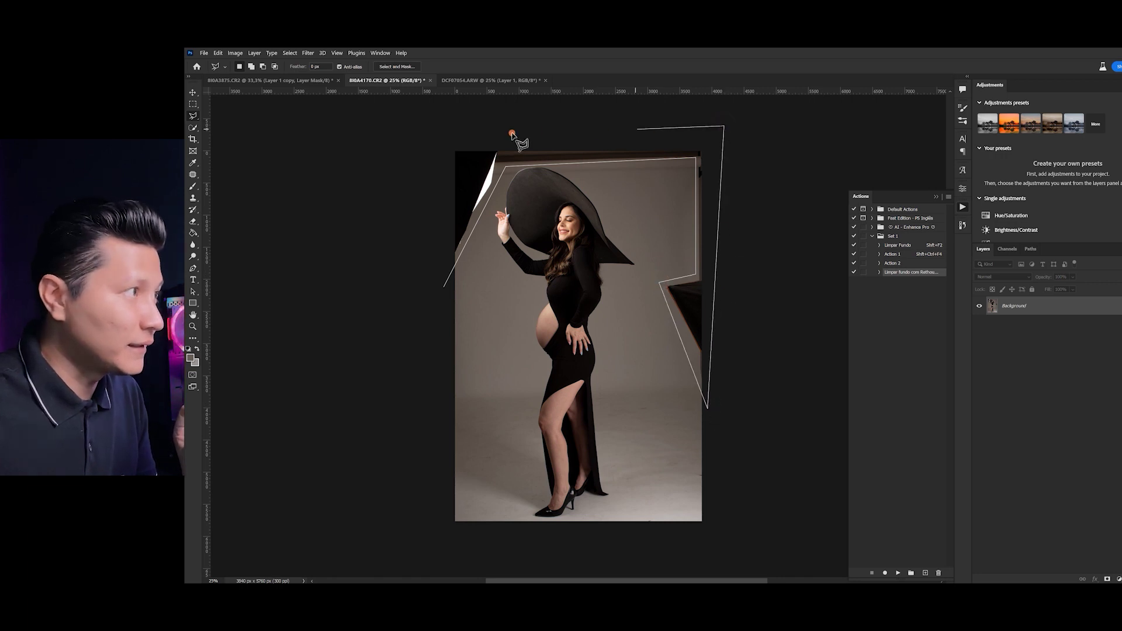
pyautogui.doubleClick(430, 133)
# - Fill the selected studio edges and softbox area with matching backdrop, and deselect
pyautogui.hotkey('shift', 'F5')
pyautogui.press('Return')
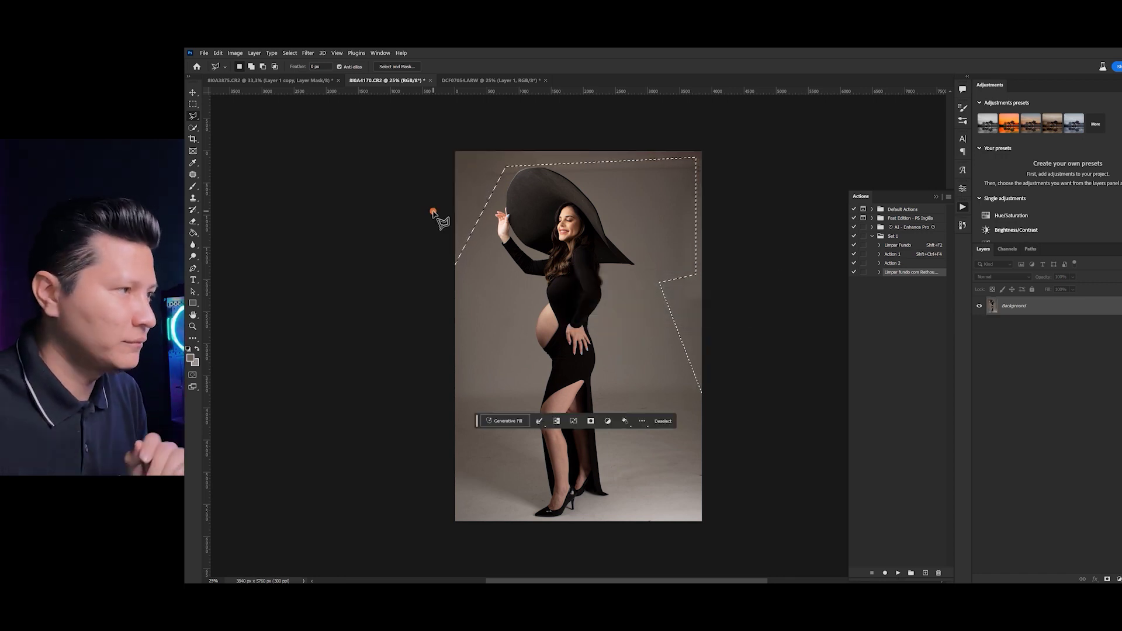
pyautogui.hotkey('ctrl', 'd')
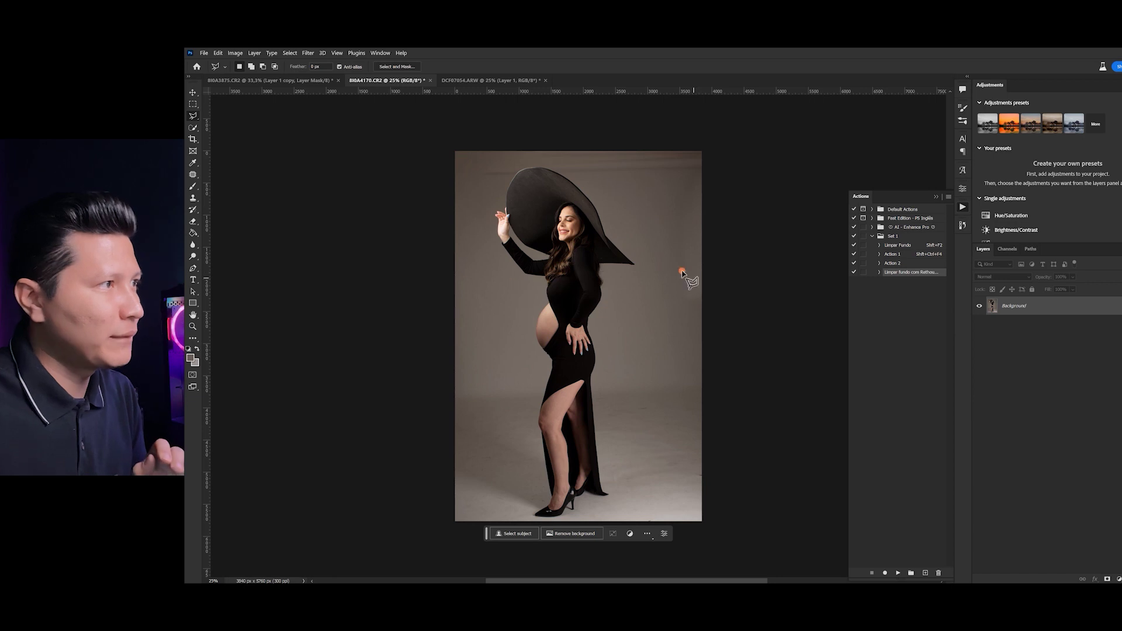
# - Rotate the photo slightly with the Crop tool and extend the canvas beyond its edges, using the Background (default) fill
pyautogui.click(193, 139)
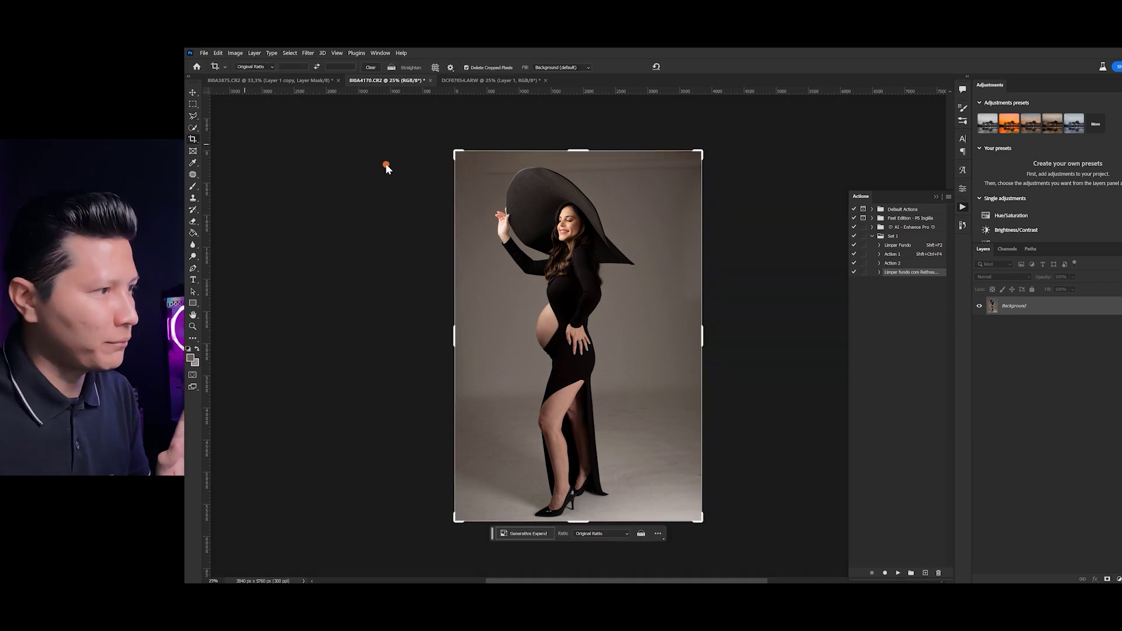
pyautogui.moveTo(721, 268); pyautogui.dragTo(713, 286)
pyautogui.moveTo(479, 515); pyautogui.dragTo(459, 518)
pyautogui.moveTo(456, 146); pyautogui.dragTo(441, 130)
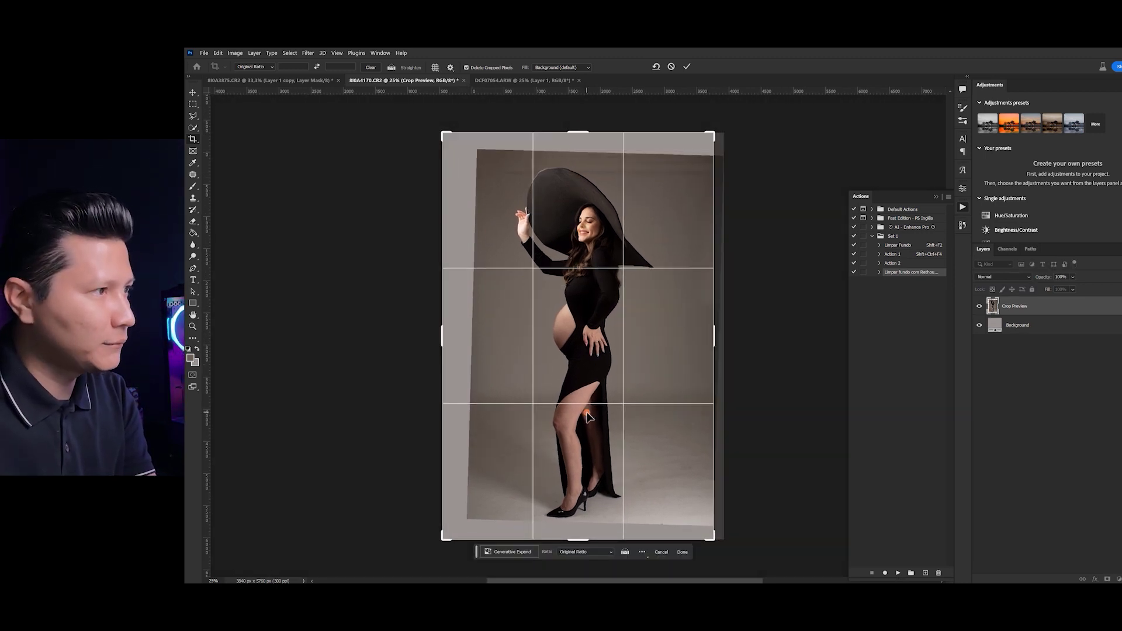
pyautogui.press('Return')
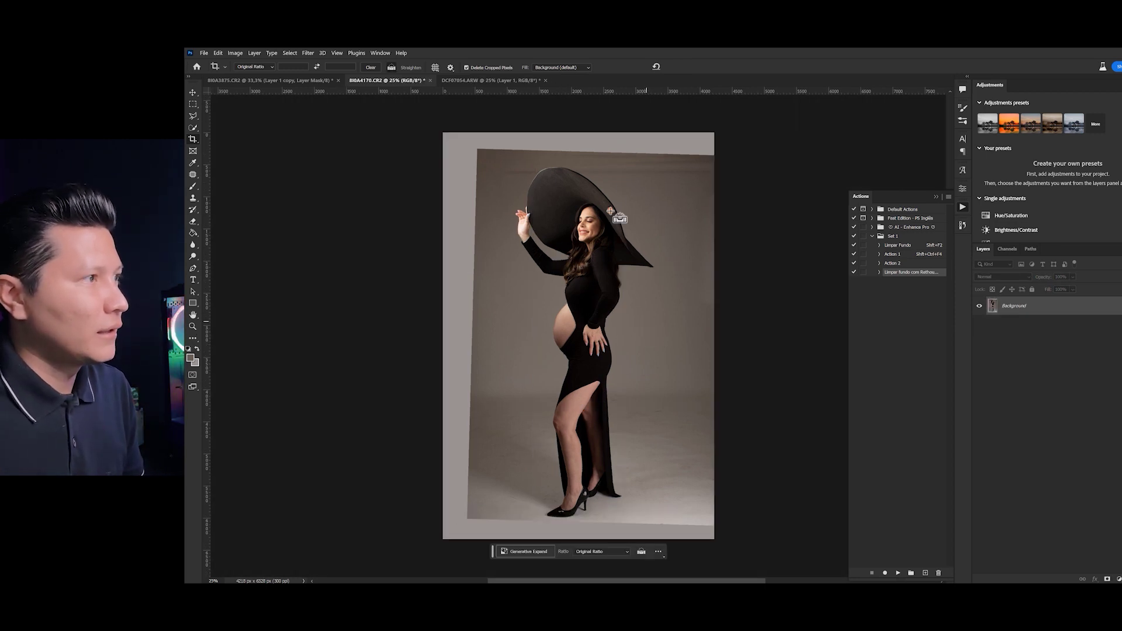
# - Undo the crop and redo the slight rotation and canvas extension with the crop fill set to Content-Aware Fill
pyautogui.click(567, 68)
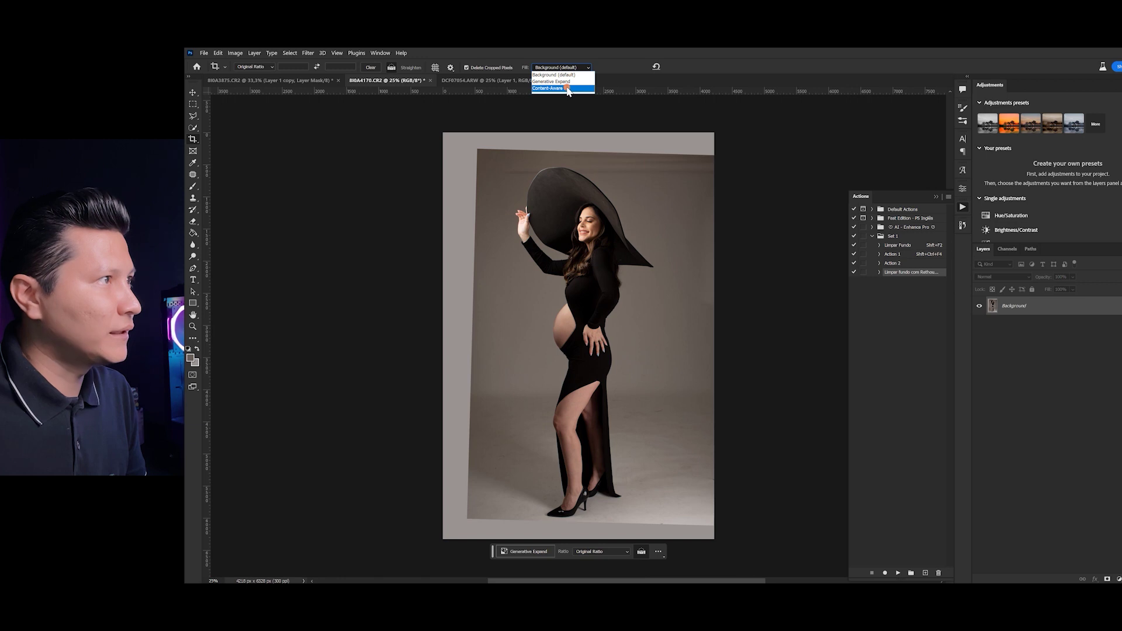
pyautogui.click(567, 88)
pyautogui.hotkey('ctrl', 'z')
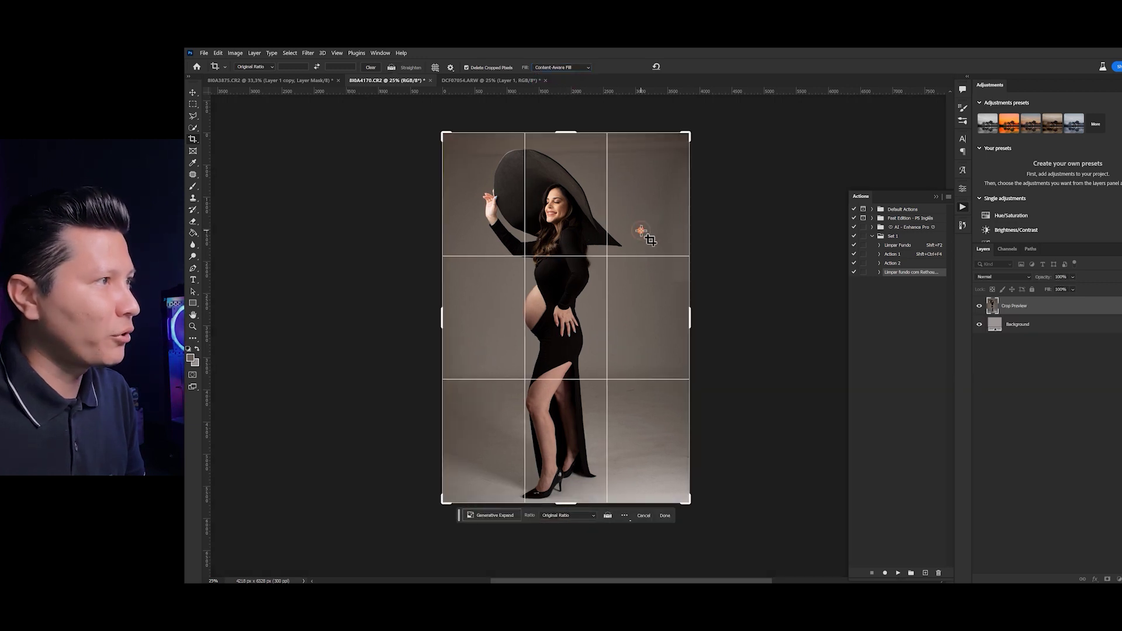
pyautogui.moveTo(722, 177); pyautogui.dragTo(719, 181)
pyautogui.moveTo(443, 131); pyautogui.dragTo(429, 114)
pyautogui.moveTo(567, 518); pyautogui.dragTo(567, 522)
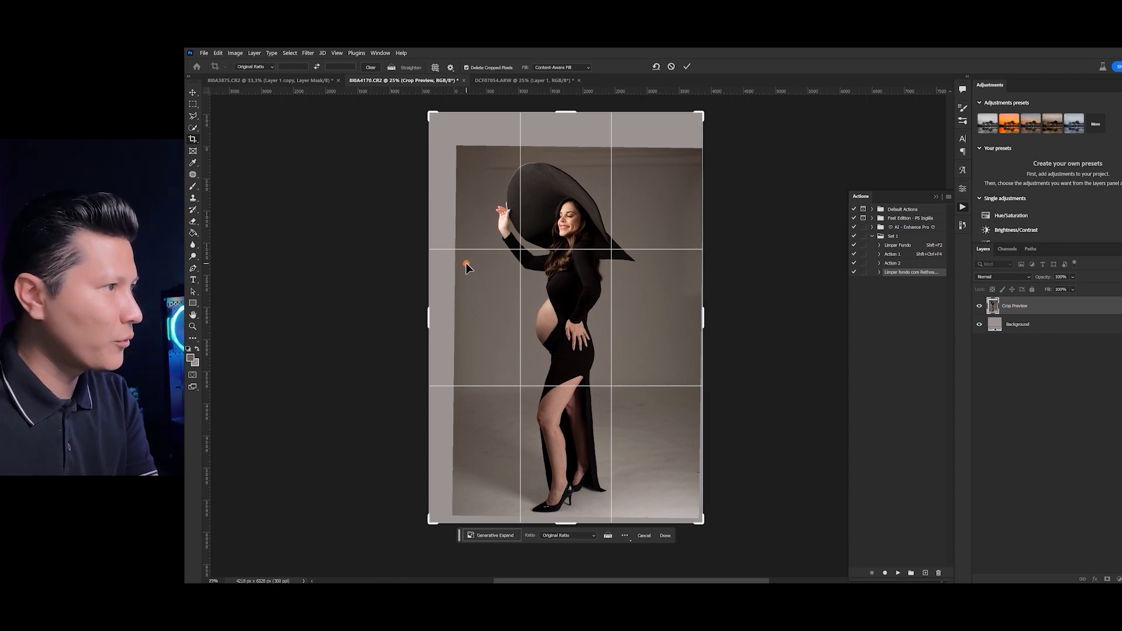
pyautogui.moveTo(513, 278); pyautogui.dragTo(578, 283)
pyautogui.doubleClick(570, 281)
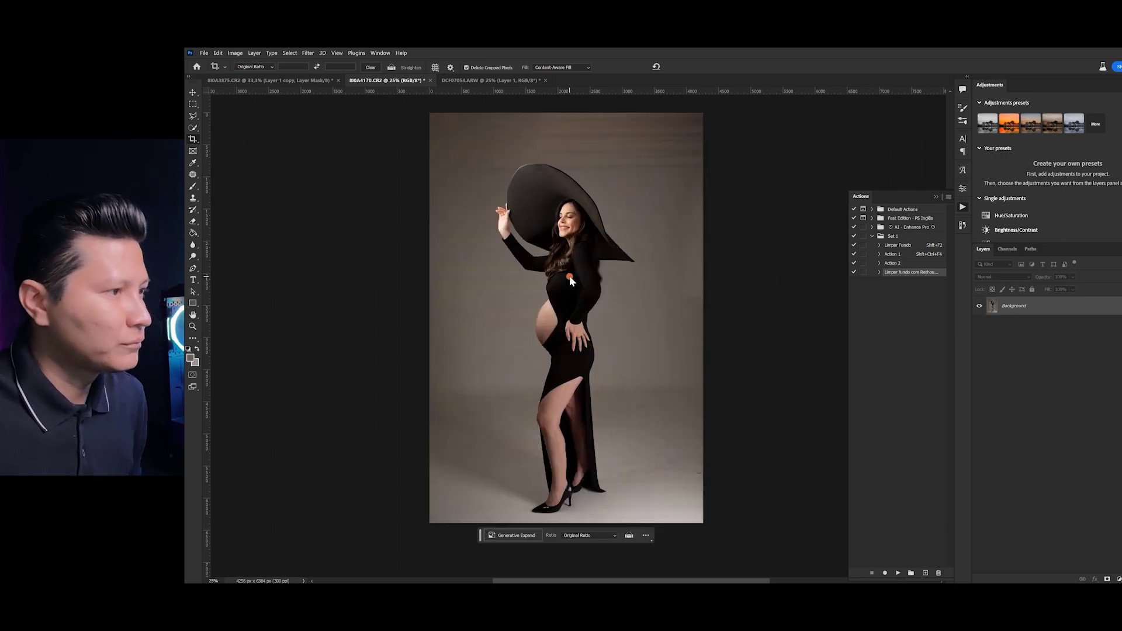
# - Try patching the backdrop above the hat, and play Action 2 to build the blurred backdrop, Grain and masked subject layers
pyautogui.click(193, 174)
pyautogui.moveTo(481, 123)
pyautogui.mouseDown()
pyautogui.moveTo(511, 114)
pyautogui.moveTo(490, 151)
pyautogui.mouseUp()
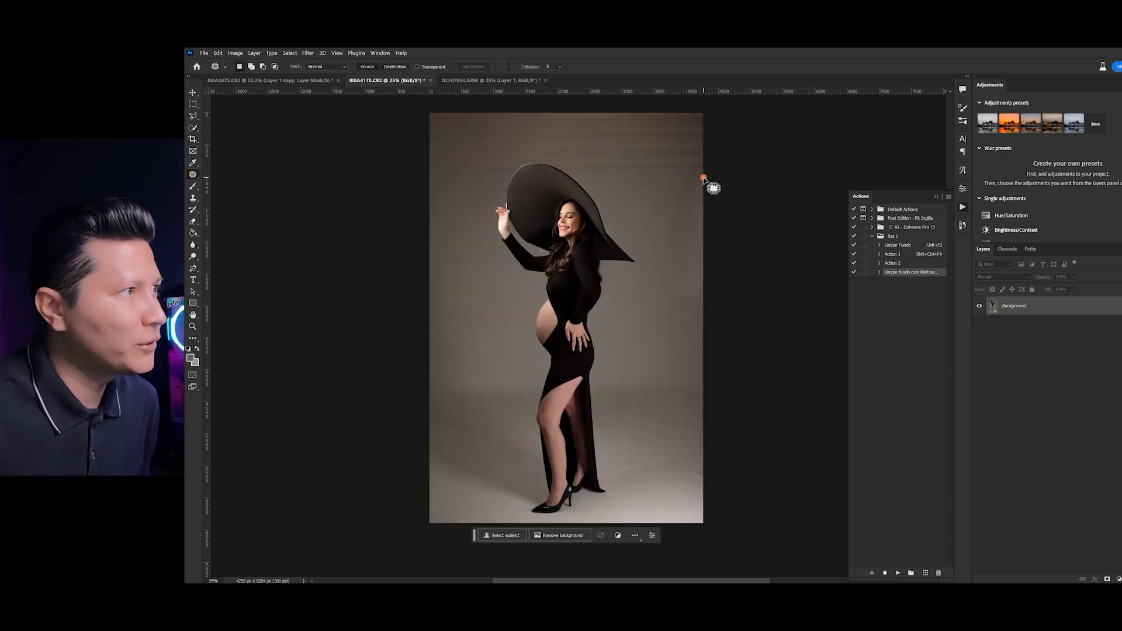
pyautogui.click(901, 275)
pyautogui.click(893, 264)
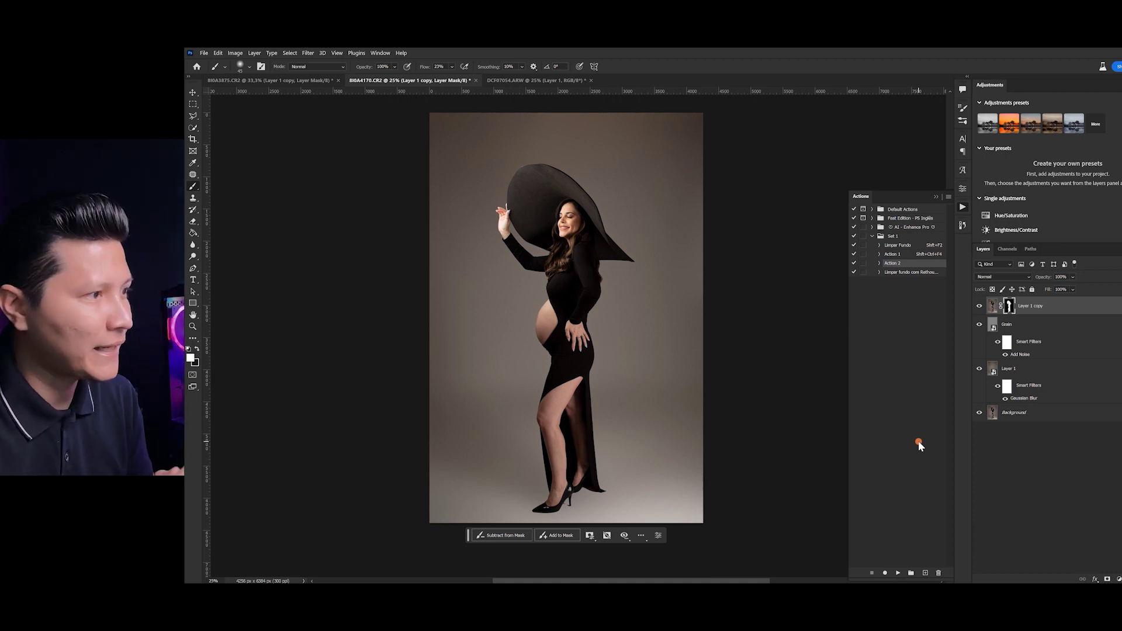
# - Revert the hat portrait to its original opening snapshot
pyautogui.click(963, 225)
pyautogui.scroll(10, 889, 245)
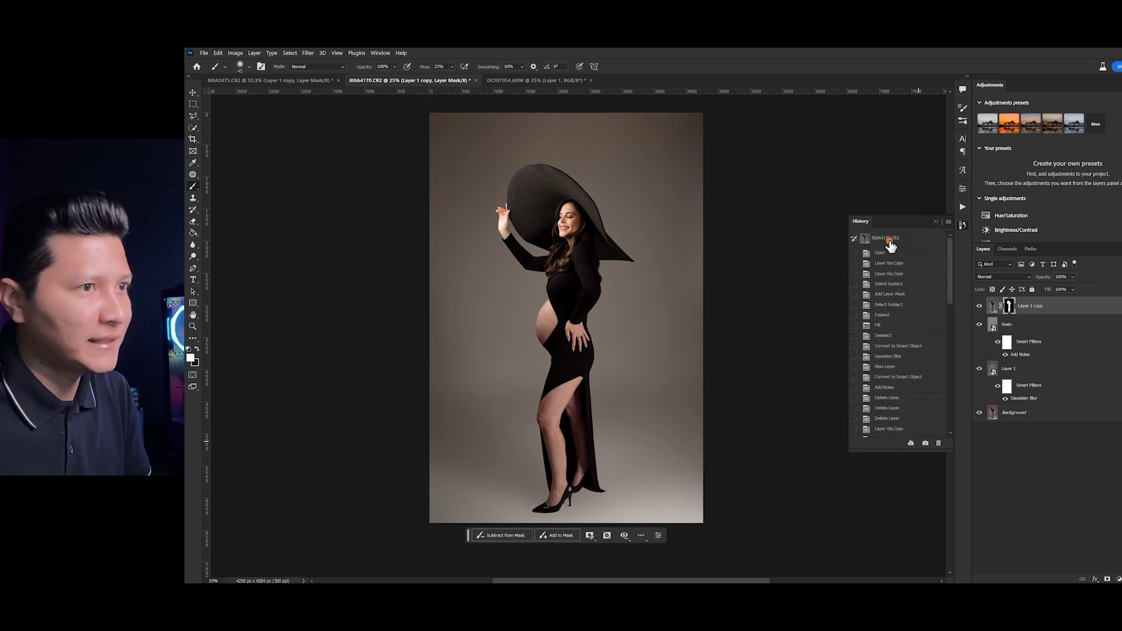
pyautogui.click(886, 238)
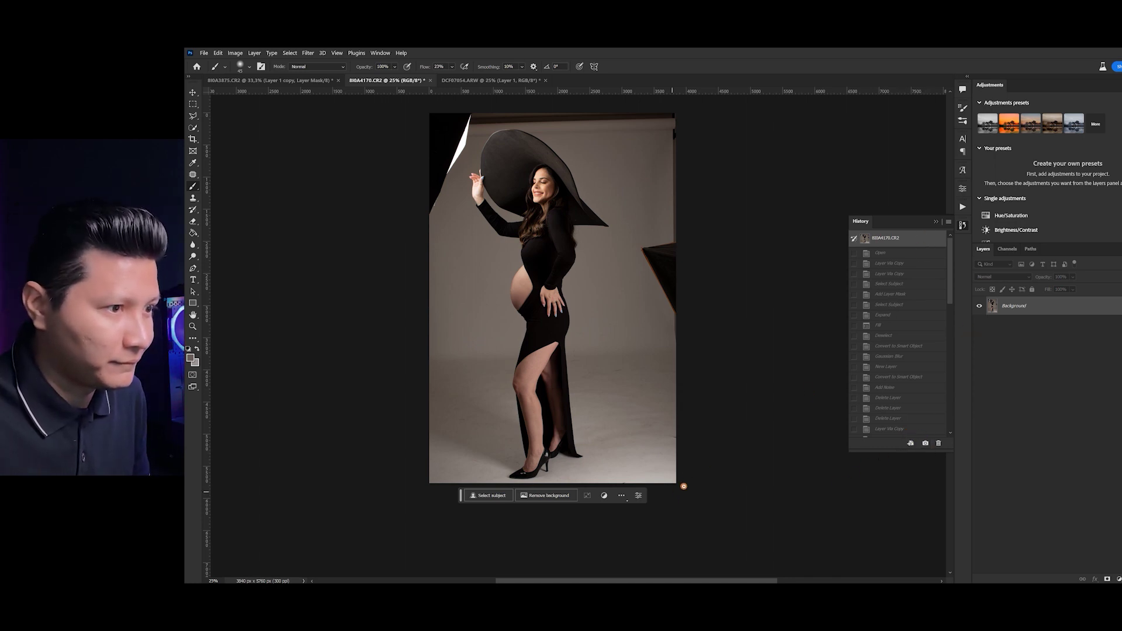
# - Play Action 2 on the original, unretouched hat portrait
pyautogui.click(962, 207)
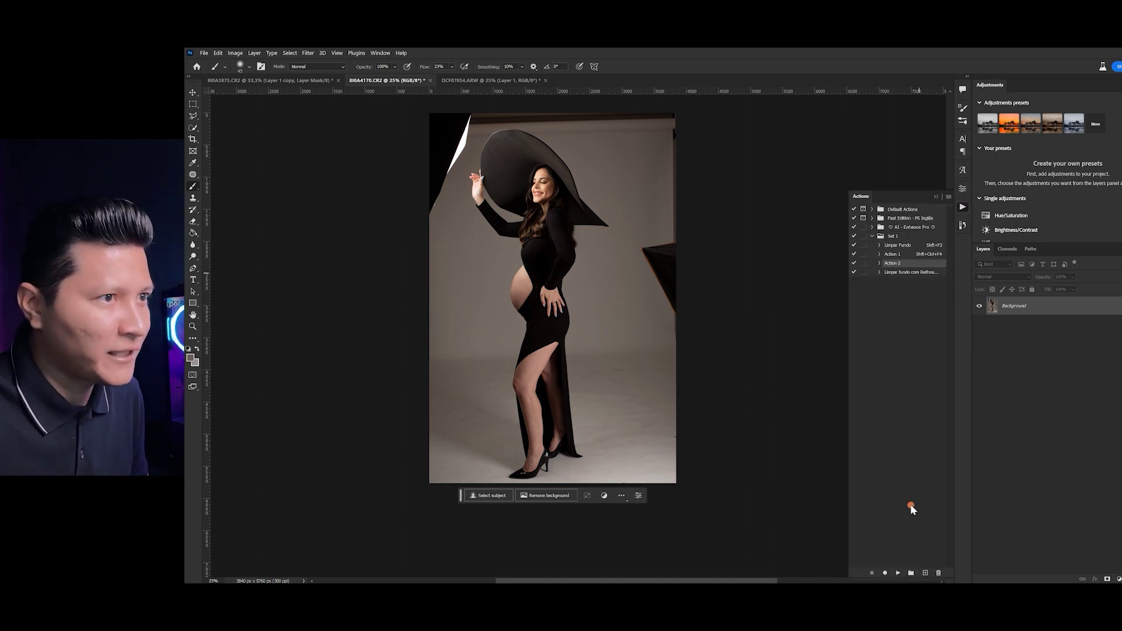
pyautogui.click(898, 573)
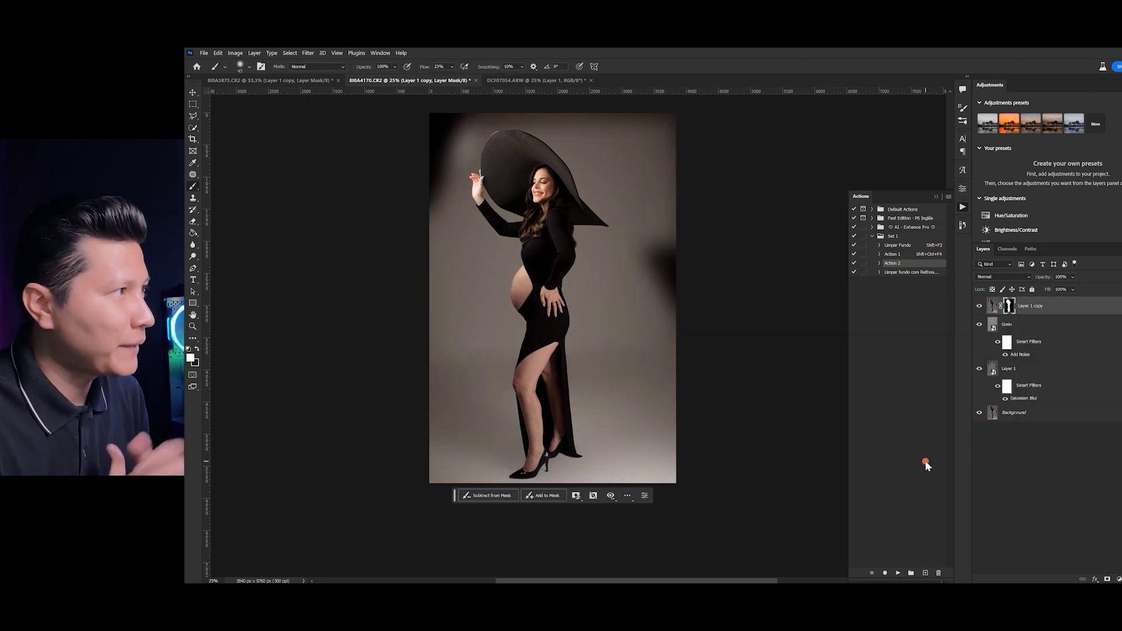
# - Stretch the blurred Layer 1 past the canvas so its dark patches fall outside, temporarily hiding Grain and Layer 1 copy
pyautogui.click(980, 305)
pyautogui.click(979, 324)
pyautogui.click(994, 369)
pyautogui.click(193, 92)
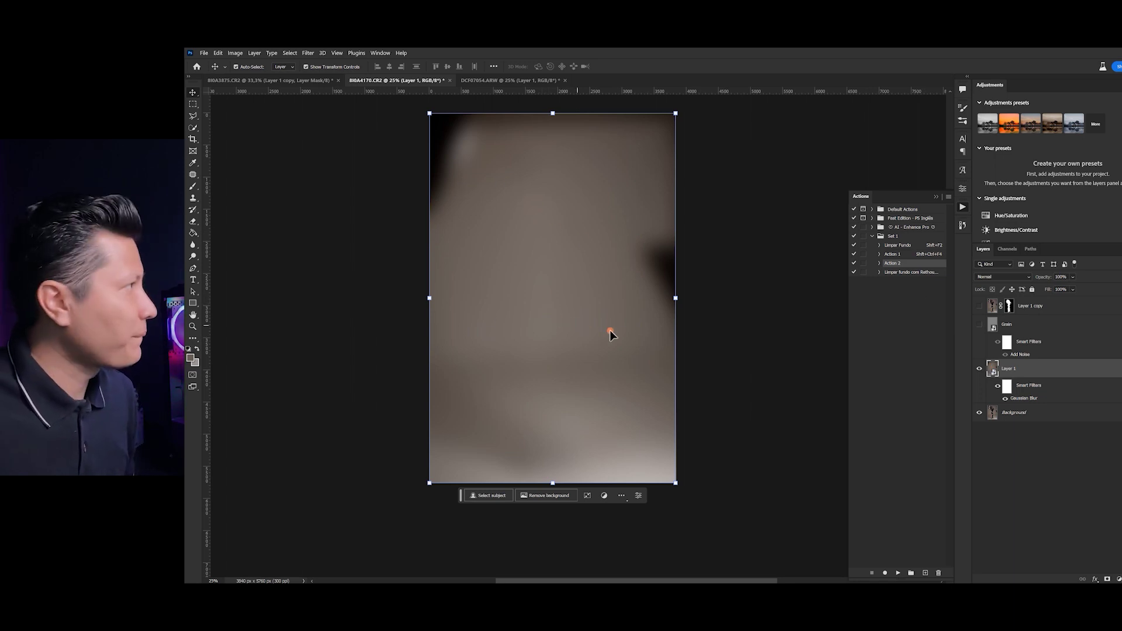
pyautogui.click(676, 298)
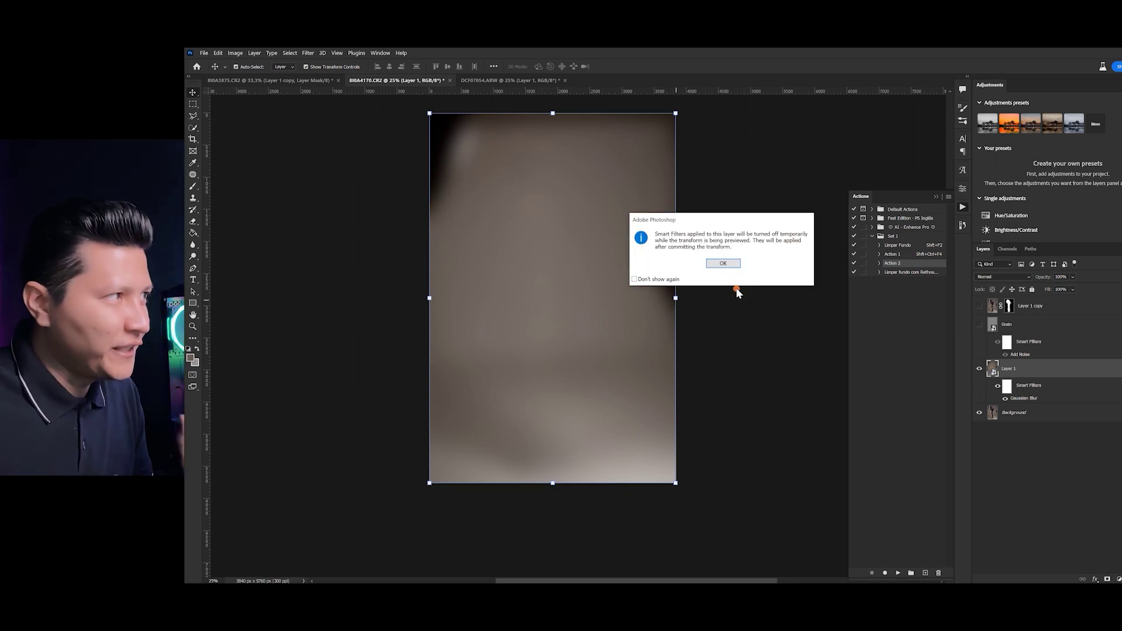
pyautogui.click(722, 263)
pyautogui.moveTo(719, 261); pyautogui.dragTo(744, 298)
pyautogui.moveTo(430, 299); pyautogui.dragTo(332, 301)
pyautogui.moveTo(538, 113)
pyautogui.mouseDown()
pyautogui.moveTo(536, 93)
pyautogui.moveTo(538, 109)
pyautogui.mouseUp()
pyautogui.moveTo(539, 513); pyautogui.dragTo(536, 525)
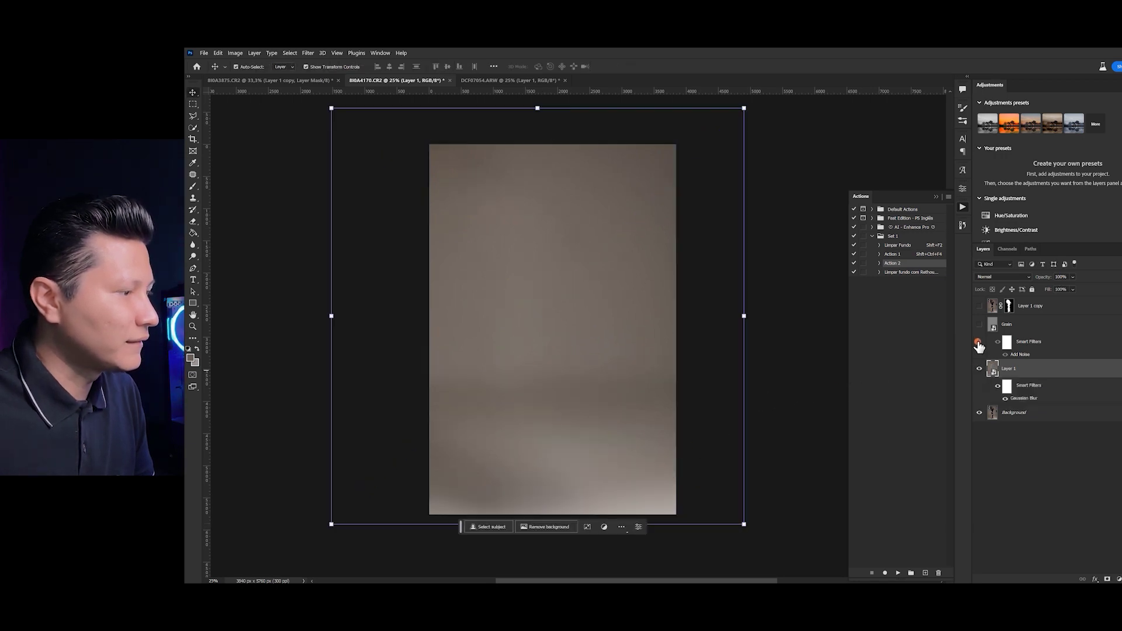
pyautogui.moveTo(981, 322); pyautogui.dragTo(980, 306)
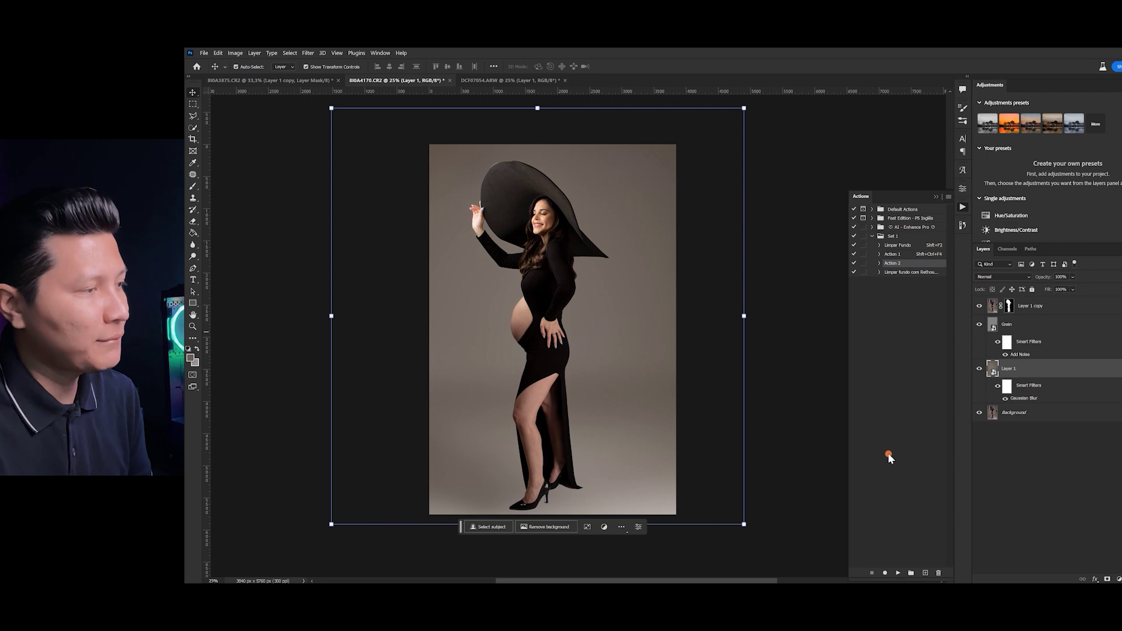
# - Target the Layer 1 copy mask with an enlarged brush, comparing the original and blurred floor around the shoes
pyautogui.click(1009, 305)
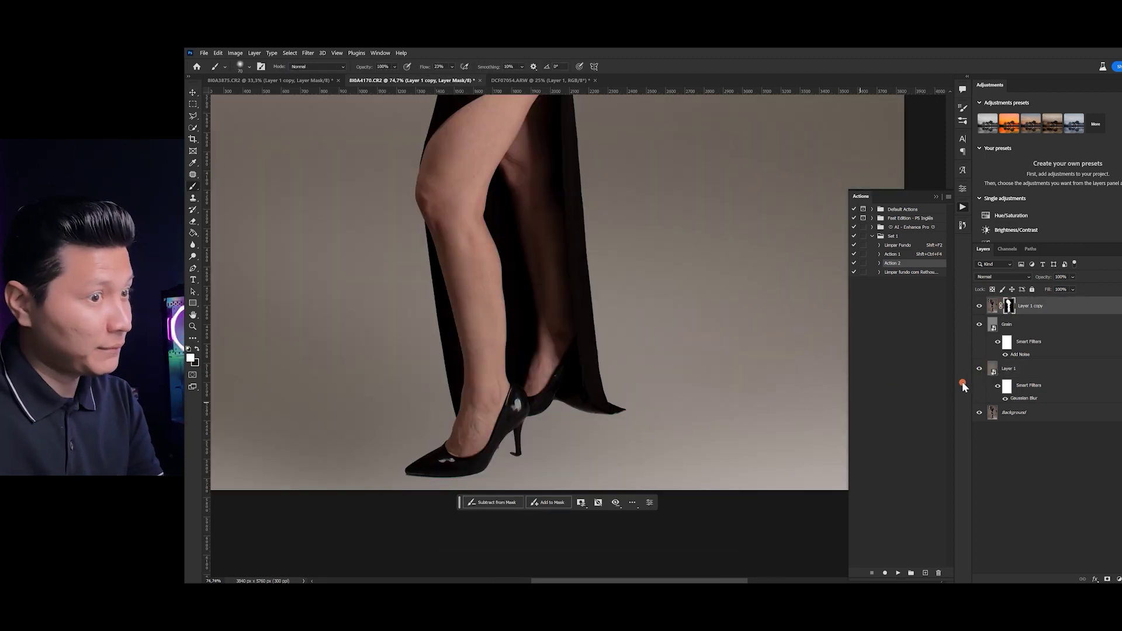
pyautogui.click(982, 370)
pyautogui.click(982, 370)
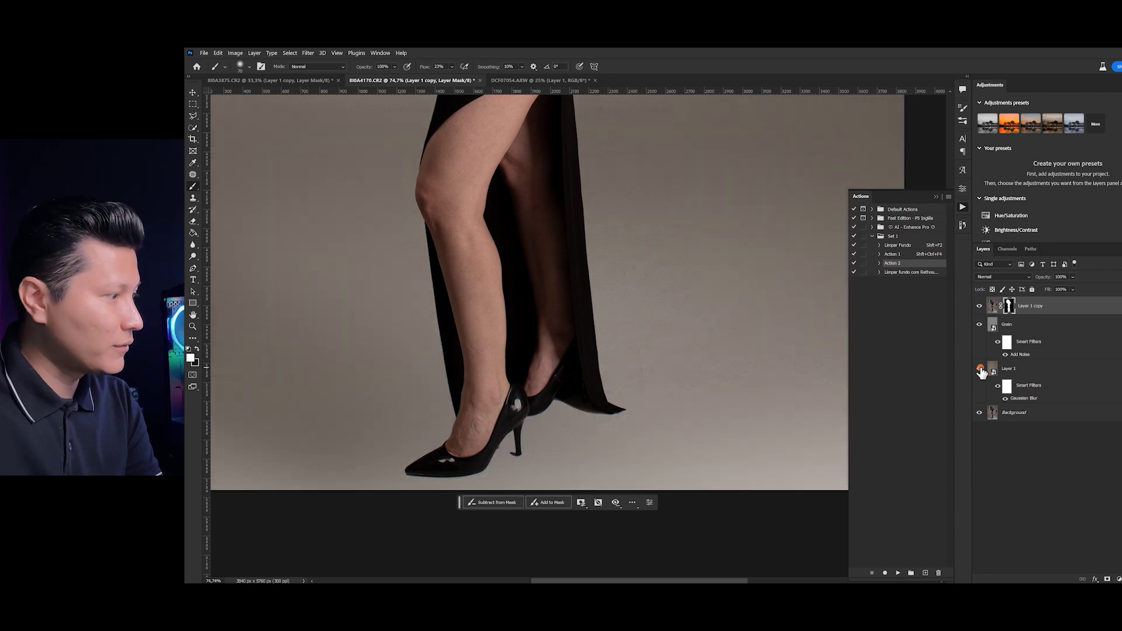
pyautogui.click(982, 371)
pyautogui.click(980, 368)
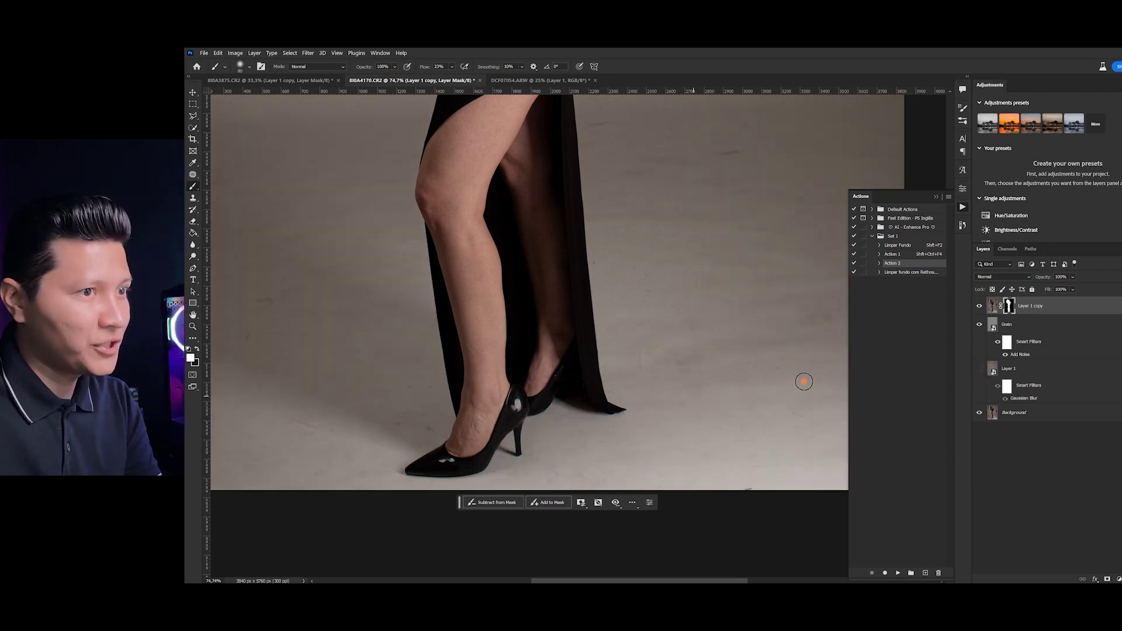
pyautogui.press(']')
pyautogui.press(']')
pyautogui.press(']')
pyautogui.press(']')
pyautogui.press(']')
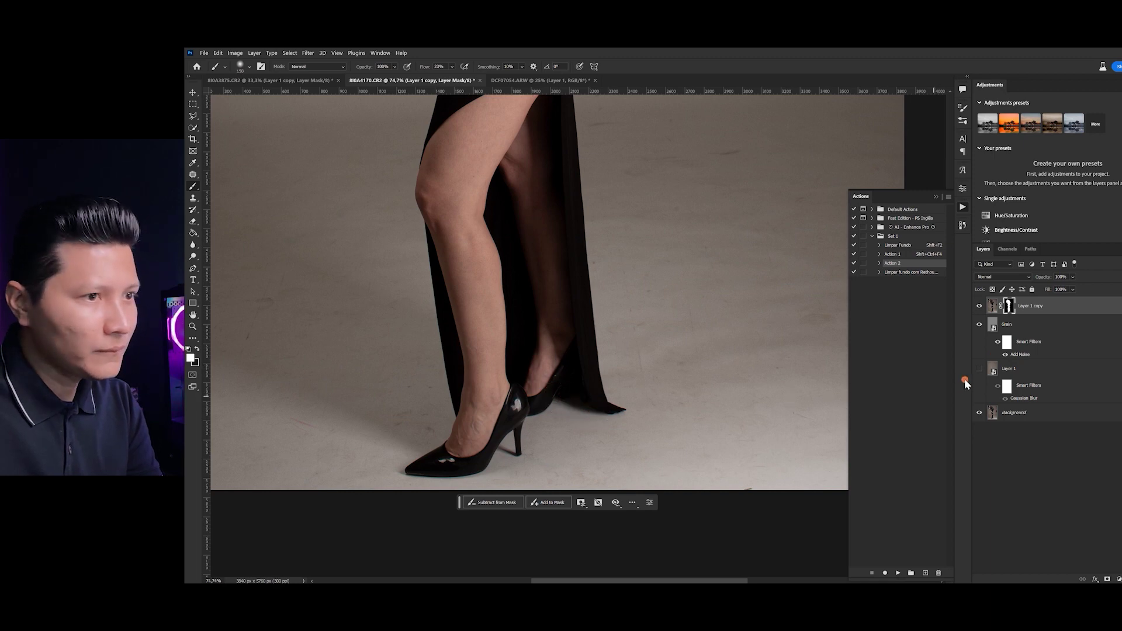
pyautogui.click(981, 369)
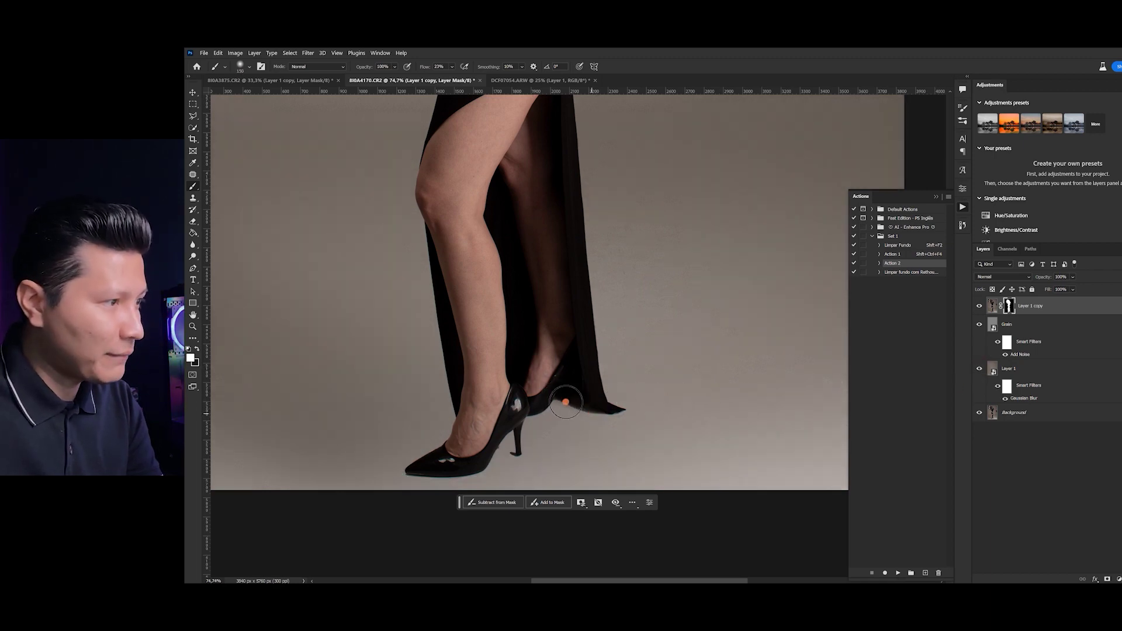
# - Paint white on the Layer 1 copy mask around the heels and dress hem to restore their floor shadows, comparing against the original backdrop
pyautogui.moveTo(594, 404)
pyautogui.mouseDown()
pyautogui.moveTo(614, 406)
pyautogui.moveTo(552, 392)
pyautogui.moveTo(520, 420)
pyautogui.mouseUp()
pyautogui.press('[')
pyautogui.moveTo(505, 435)
pyautogui.mouseDown()
pyautogui.moveTo(502, 425)
pyautogui.moveTo(488, 461)
pyautogui.moveTo(412, 471)
pyautogui.moveTo(471, 470)
pyautogui.moveTo(500, 430)
pyautogui.mouseUp()
pyautogui.press('[')
pyautogui.press('[')
pyautogui.press('[')
pyautogui.press(']')
pyautogui.press(']')
pyautogui.press(']')
pyautogui.press(']')
pyautogui.press(']')
pyautogui.press(']')
pyautogui.press(']')
pyautogui.press(']')
pyautogui.press(']')
pyautogui.press(']')
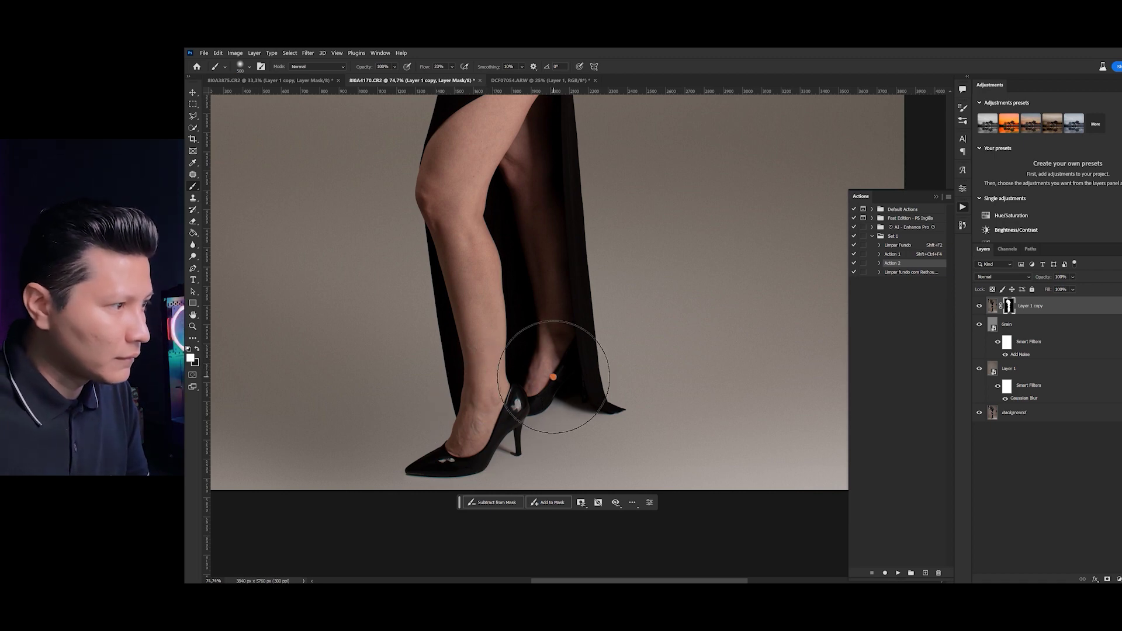
pyautogui.scroll(-3, 528, 369)
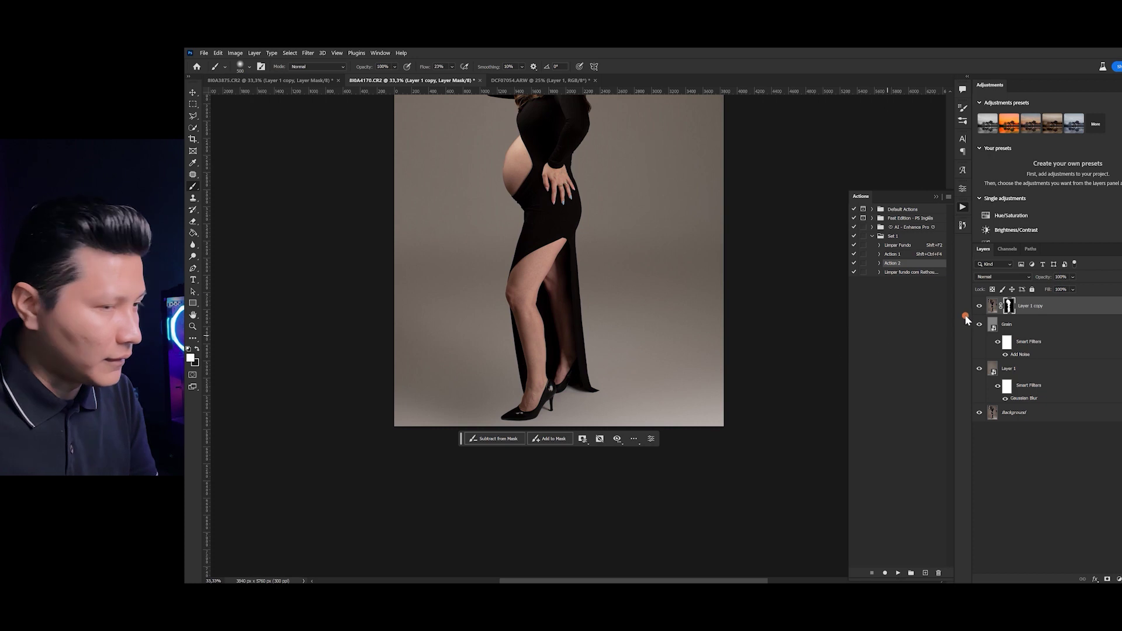
pyautogui.click(979, 369)
pyautogui.click(979, 370)
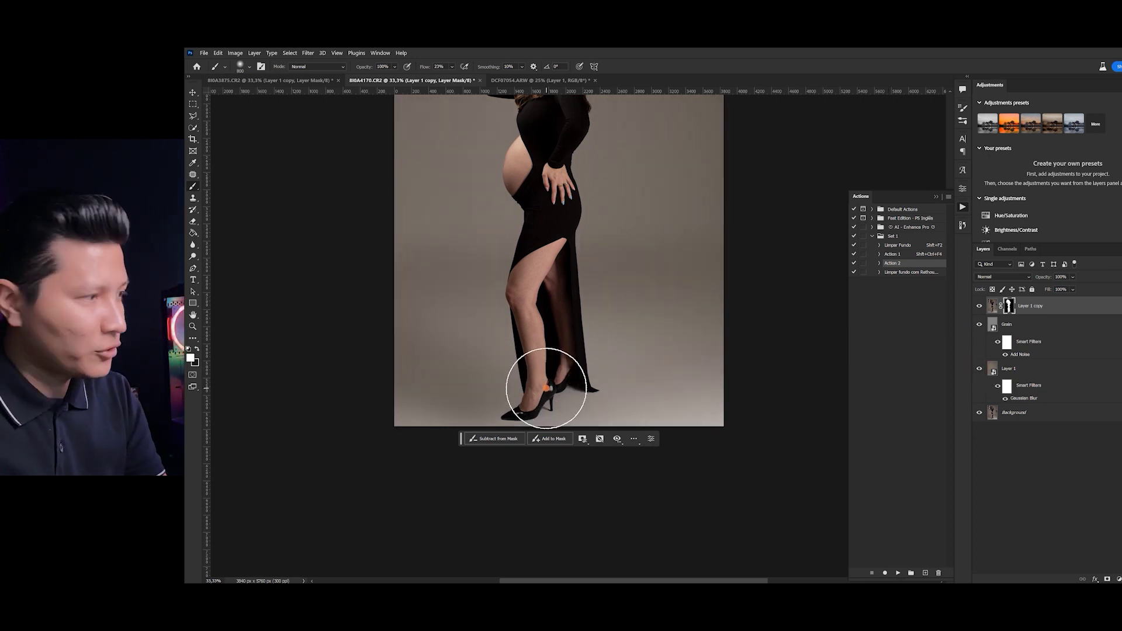
# - Set the brush opacity to 54% for blending the floor shadows around the shoes, and compare the full portrait with Layer 1 hidden and shown
pyautogui.scroll(-3, 439, 451)
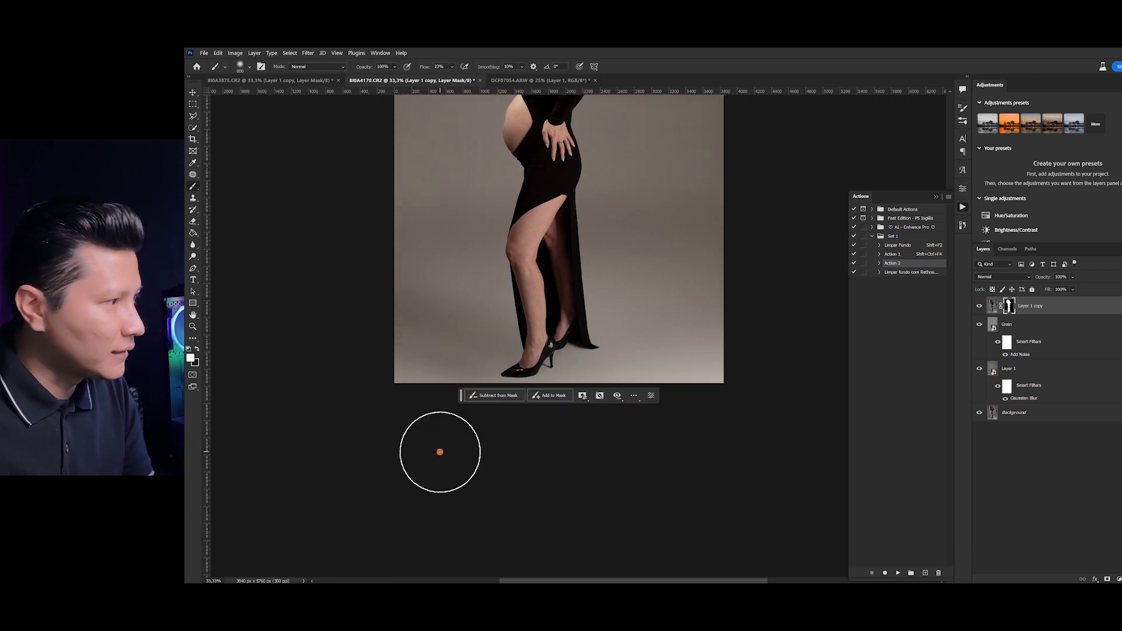
pyautogui.scroll(2, 440, 450)
pyautogui.press('z')
pyautogui.click(484, 374)
pyautogui.moveTo(484, 374); pyautogui.dragTo(473, 373)
pyautogui.press('b')
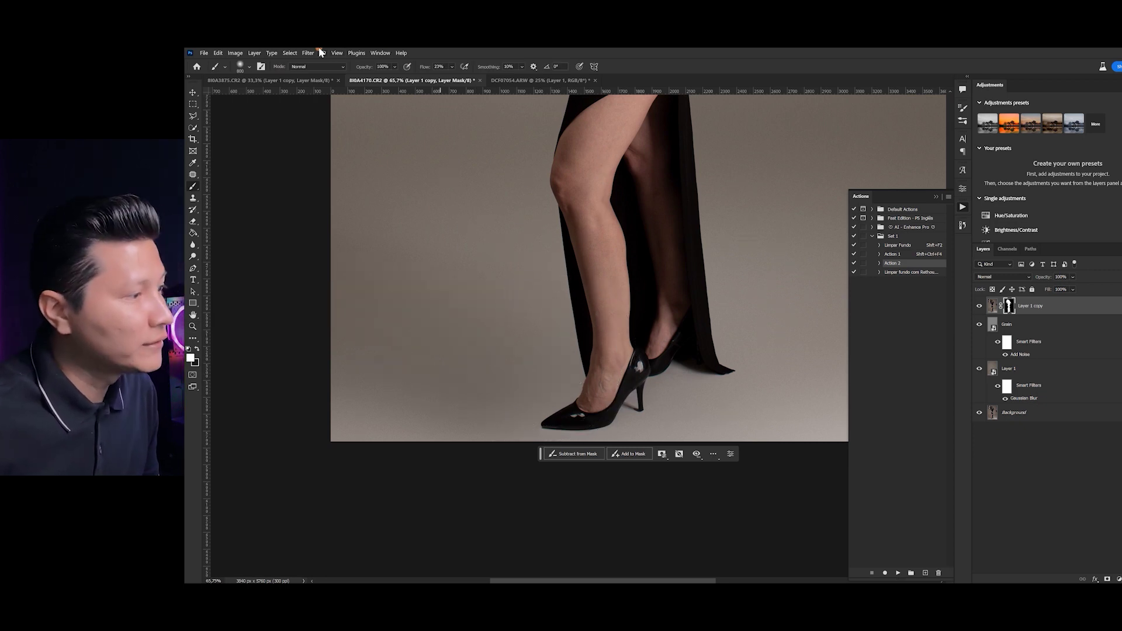
pyautogui.click(395, 68)
pyautogui.click(395, 79)
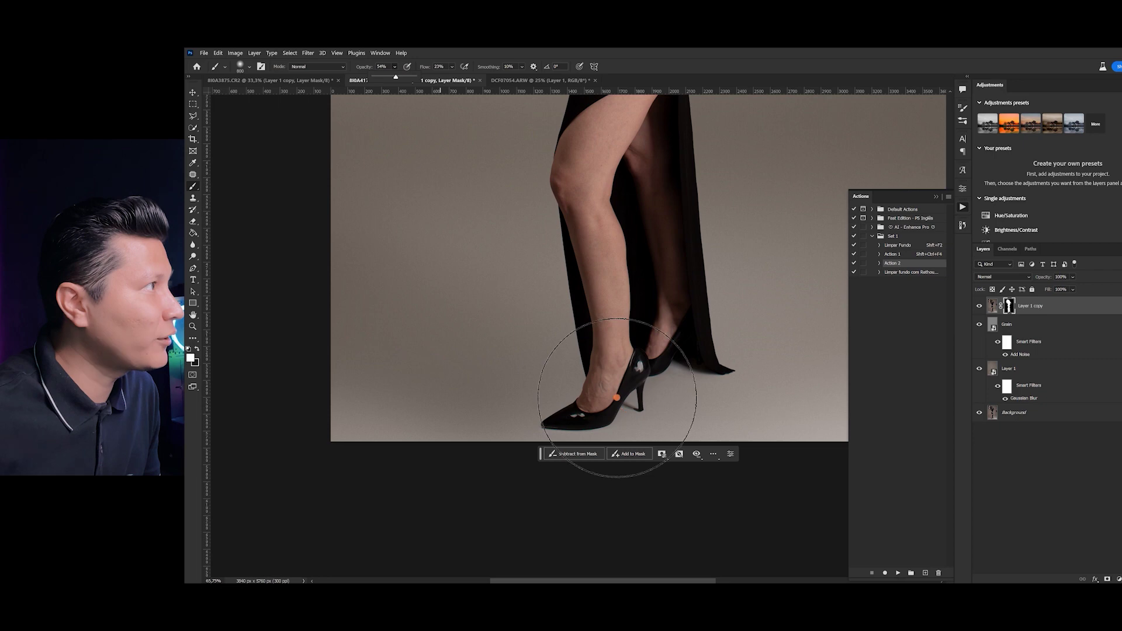
pyautogui.scroll(3, 708, 403)
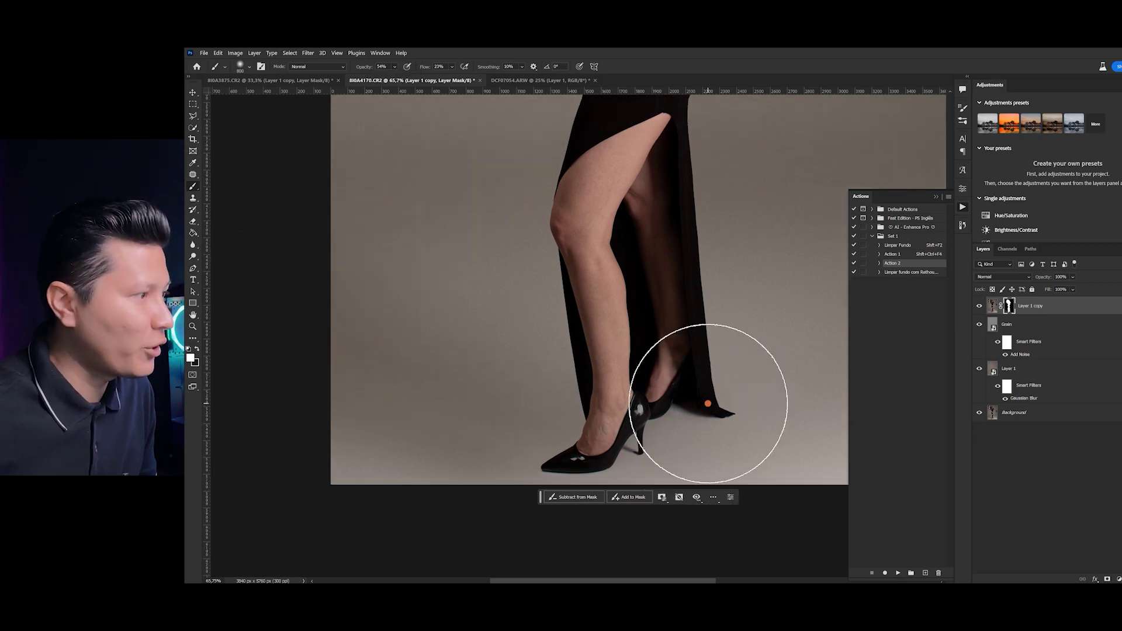
pyautogui.hscroll(5, 747, 388)
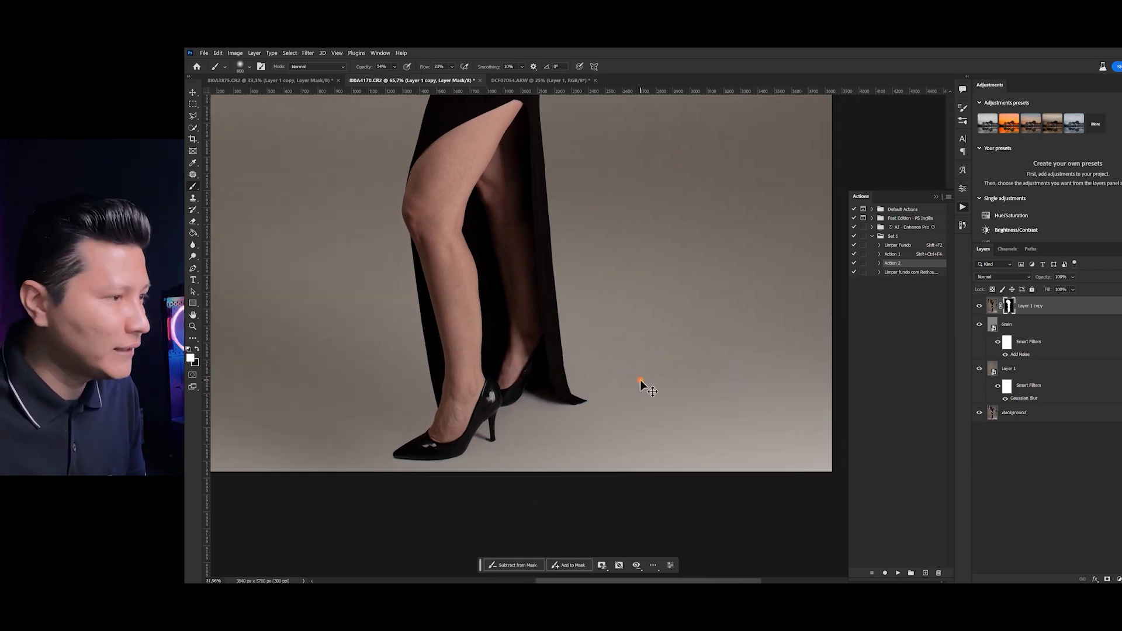
pyautogui.hotkey('ctrl', '-')
pyautogui.hotkey('ctrl', '-')
pyautogui.hotkey('ctrl', '-')
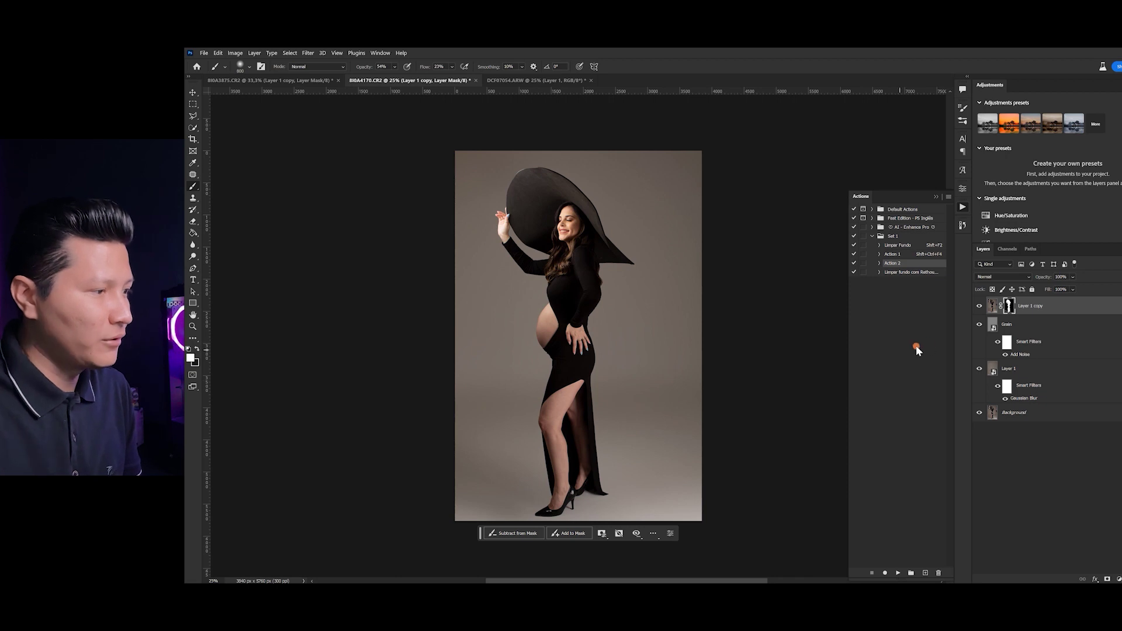
pyautogui.click(981, 369)
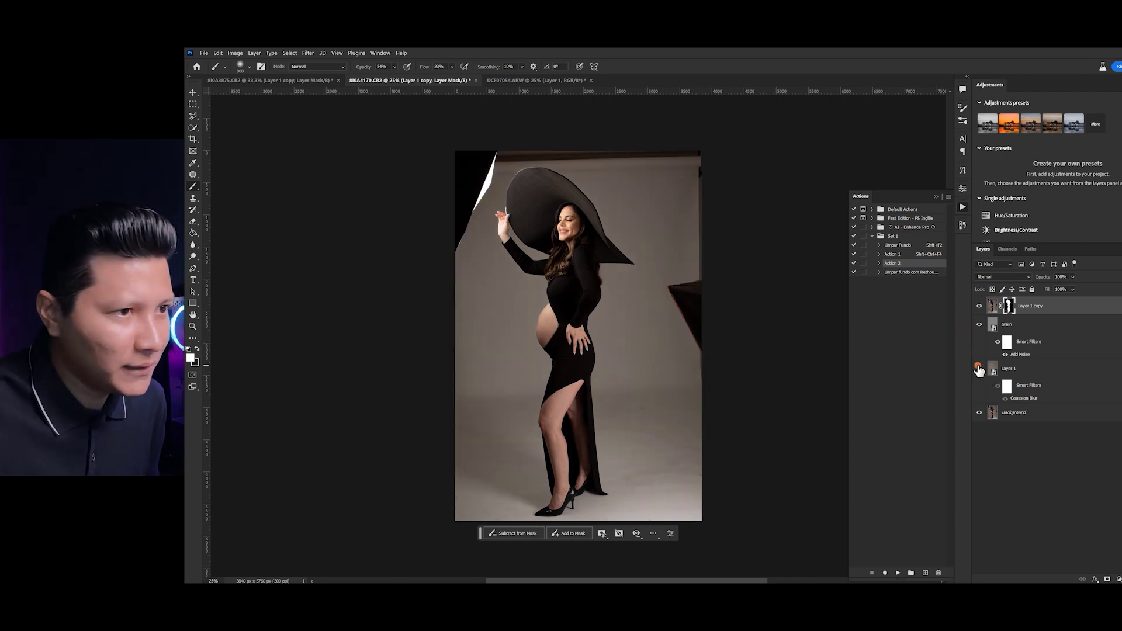
pyautogui.click(979, 369)
# - Restore the notch in the hat's top rim on the mask with a small soft brush at 100% opacity, comparing against the original
pyautogui.press('z')
pyautogui.moveTo(533, 178); pyautogui.dragTo(566, 160)
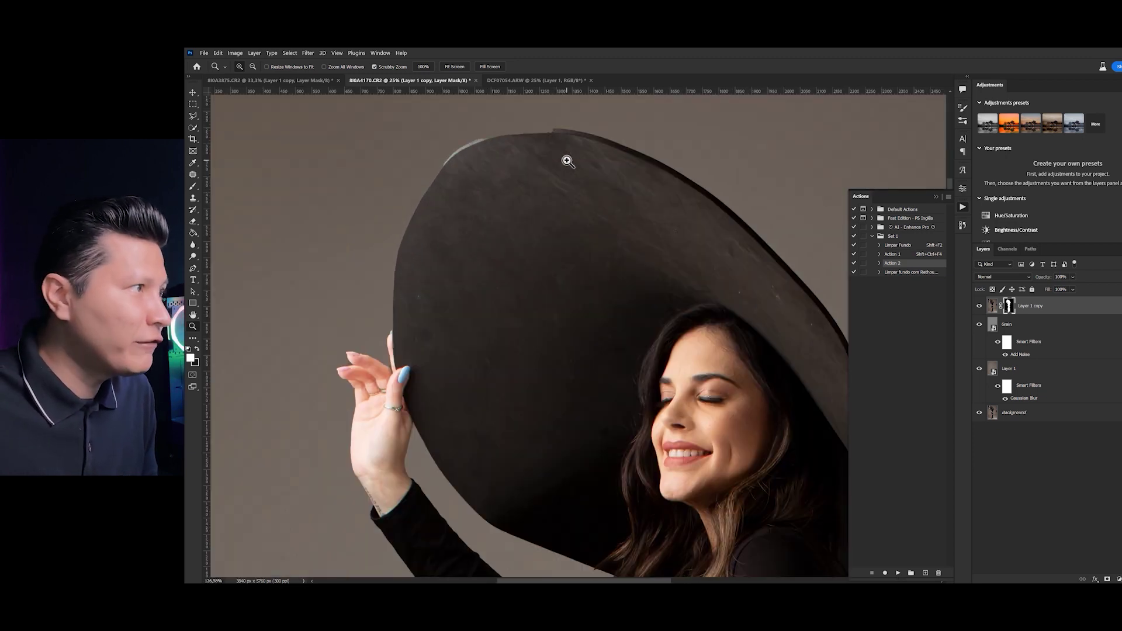
pyautogui.press('b')
pyautogui.rightClick(553, 260)
pyautogui.click(622, 284)
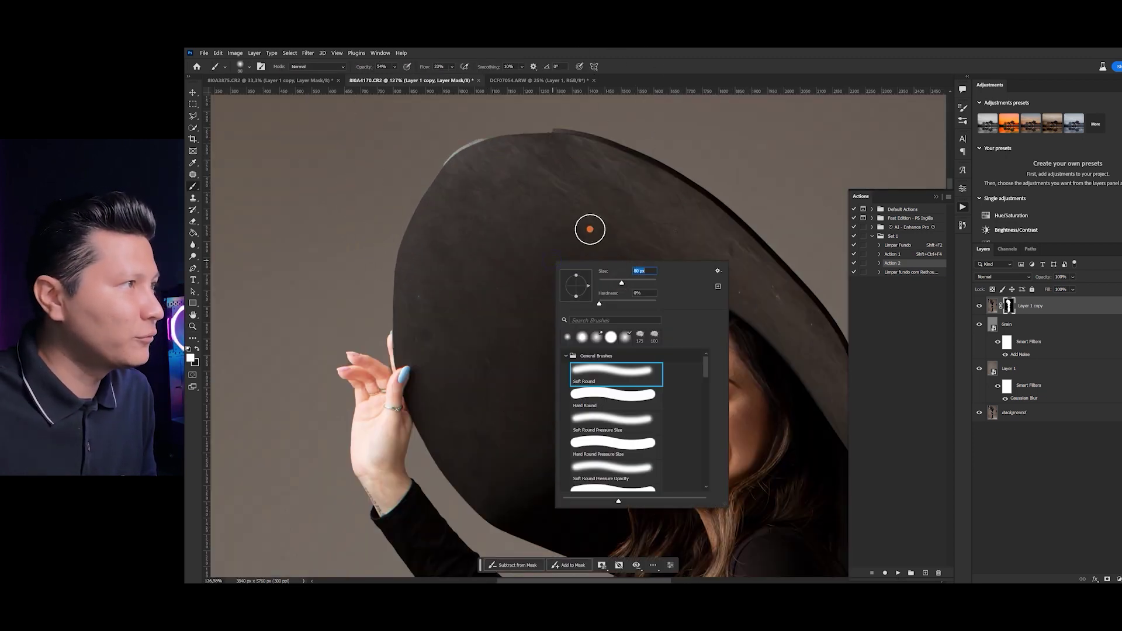
pyautogui.moveTo(395, 67); pyautogui.dragTo(445, 83)
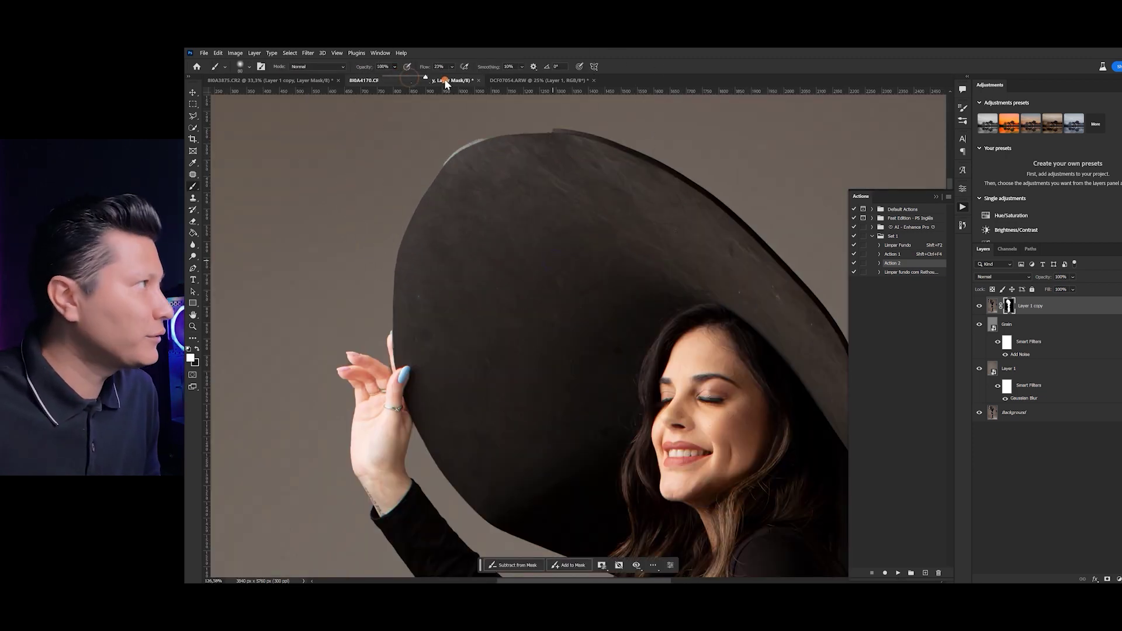
pyautogui.click(978, 369)
pyautogui.click(979, 368)
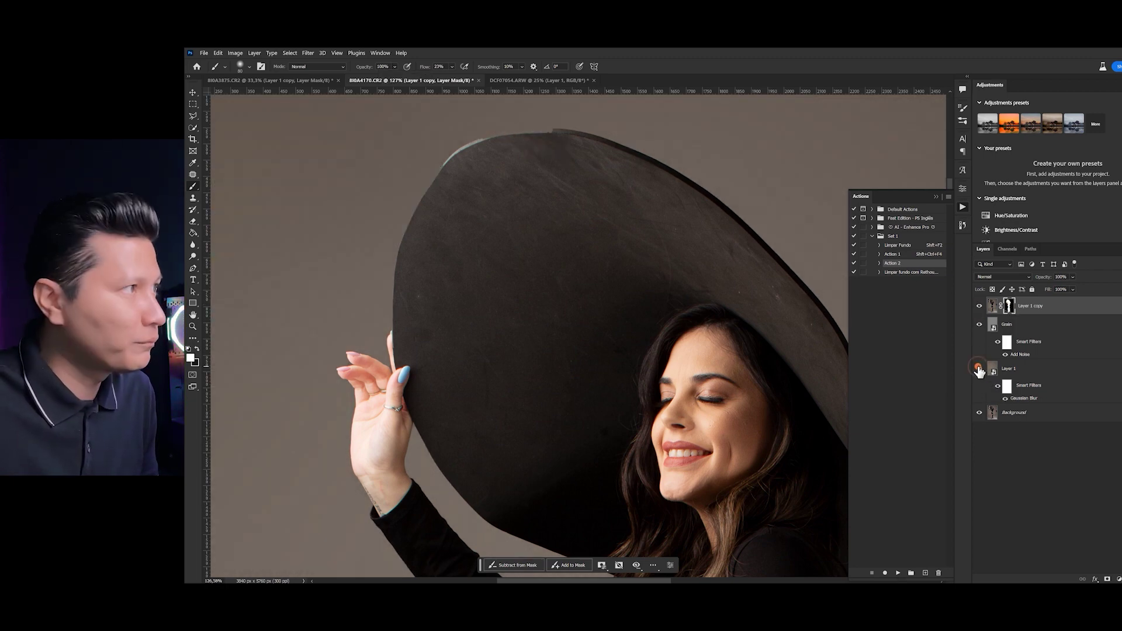
pyautogui.click(978, 369)
pyautogui.click(978, 369)
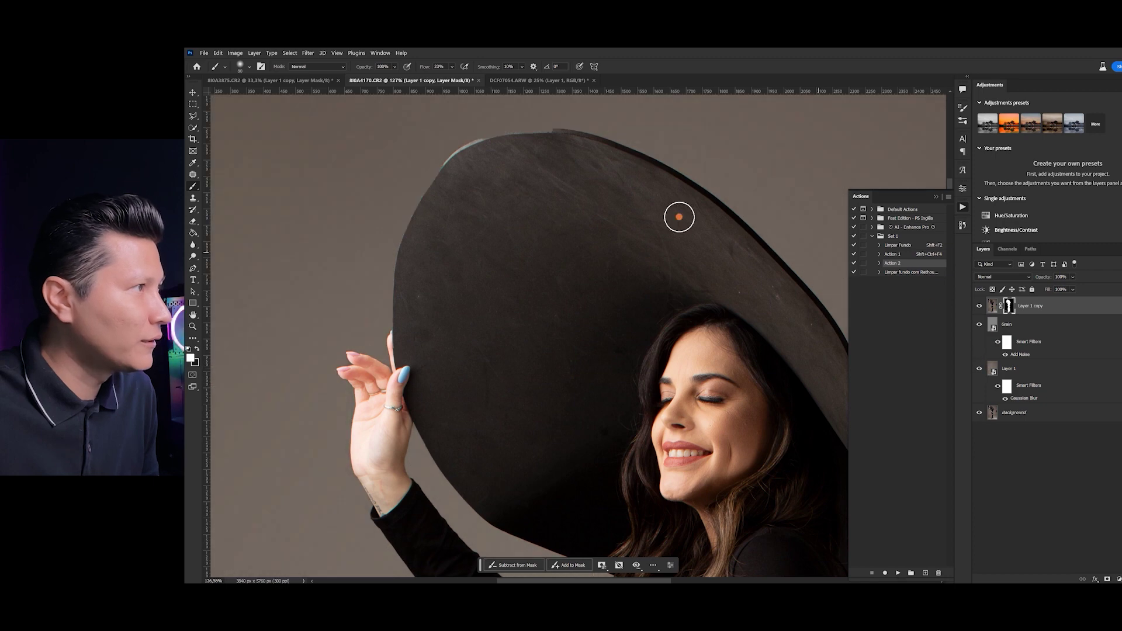
pyautogui.rightClick(569, 185)
pyautogui.click(554, 141)
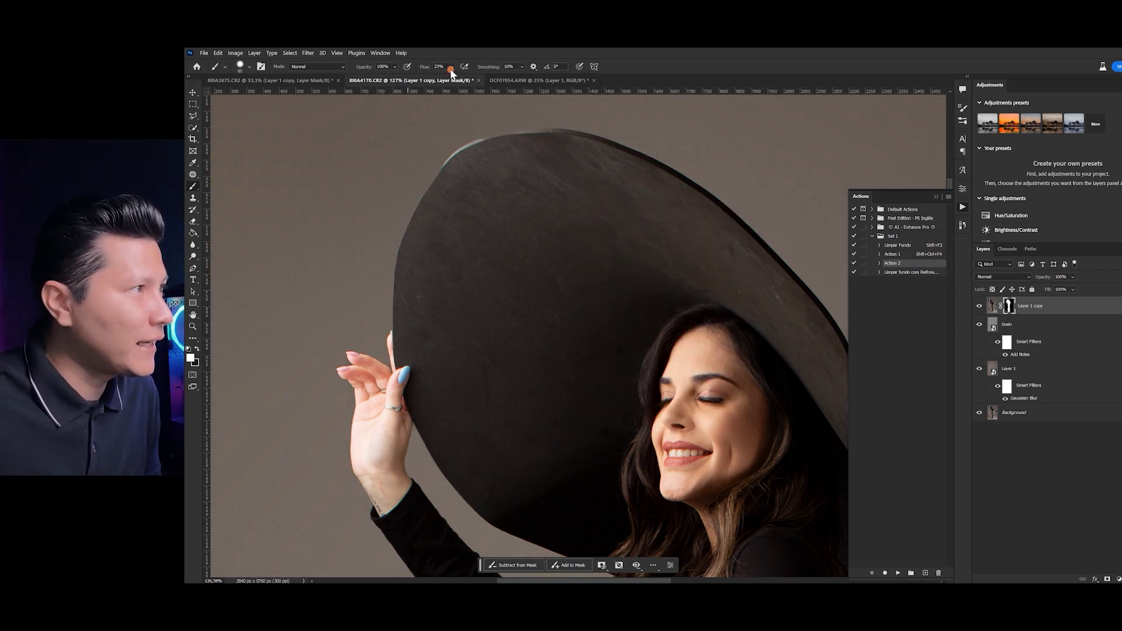
# - Set the brush hardness to 57% and refine the mask along the hat's rim and the raised hand's fingers
pyautogui.moveTo(449, 69); pyautogui.dragTo(462, 79)
pyautogui.rightClick(565, 199)
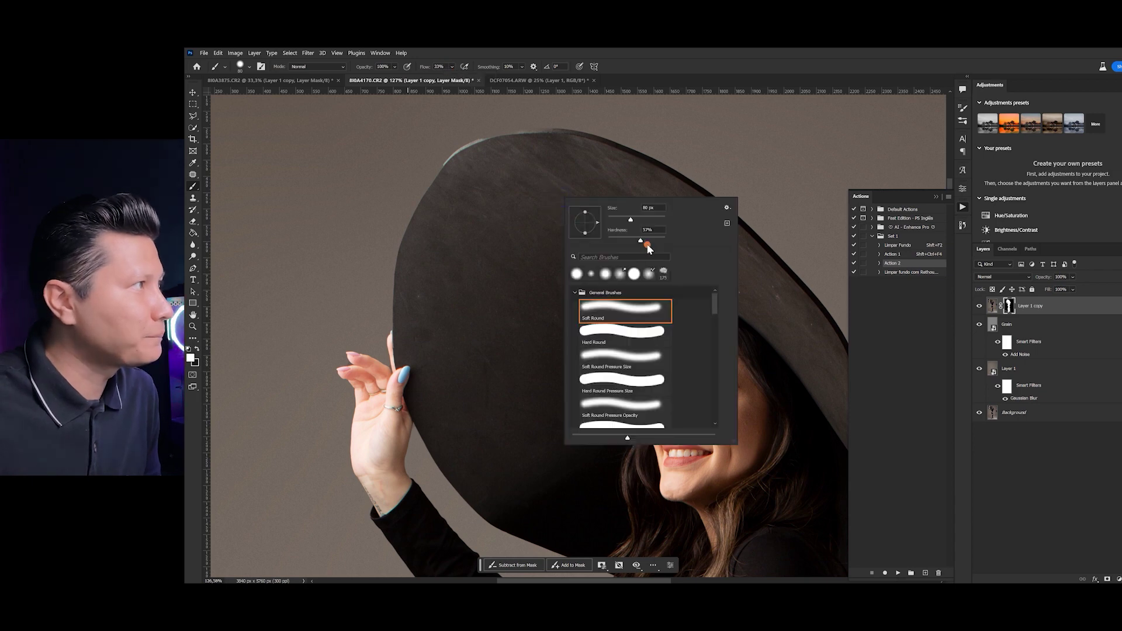
pyautogui.click(495, 180)
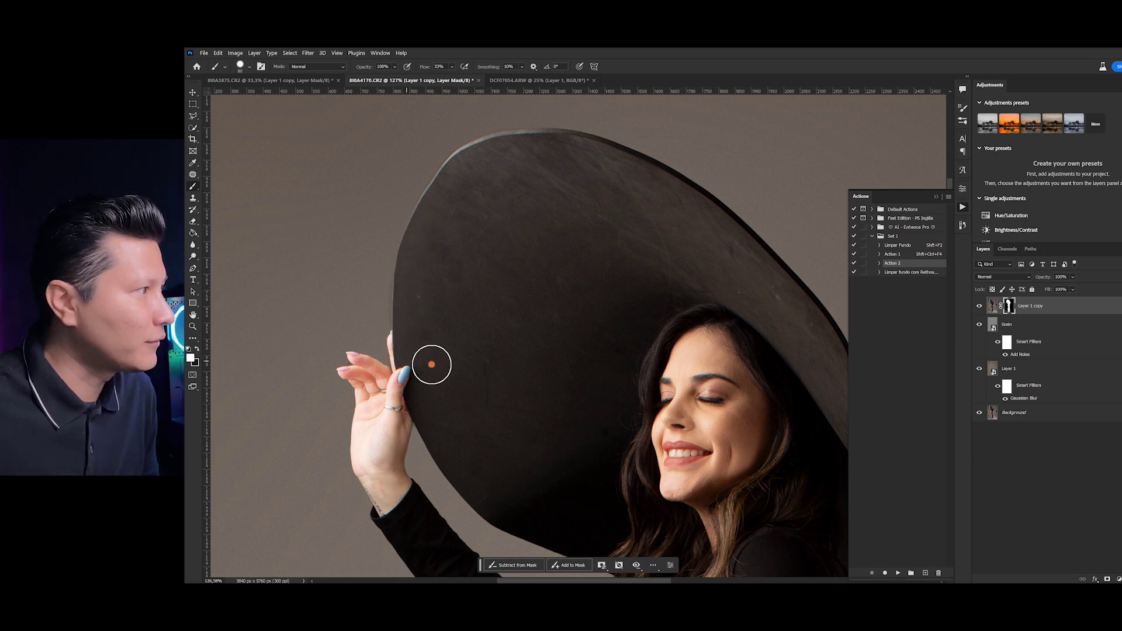
pyautogui.scroll(-2, 445, 380)
pyautogui.scroll(-2, 445, 380)
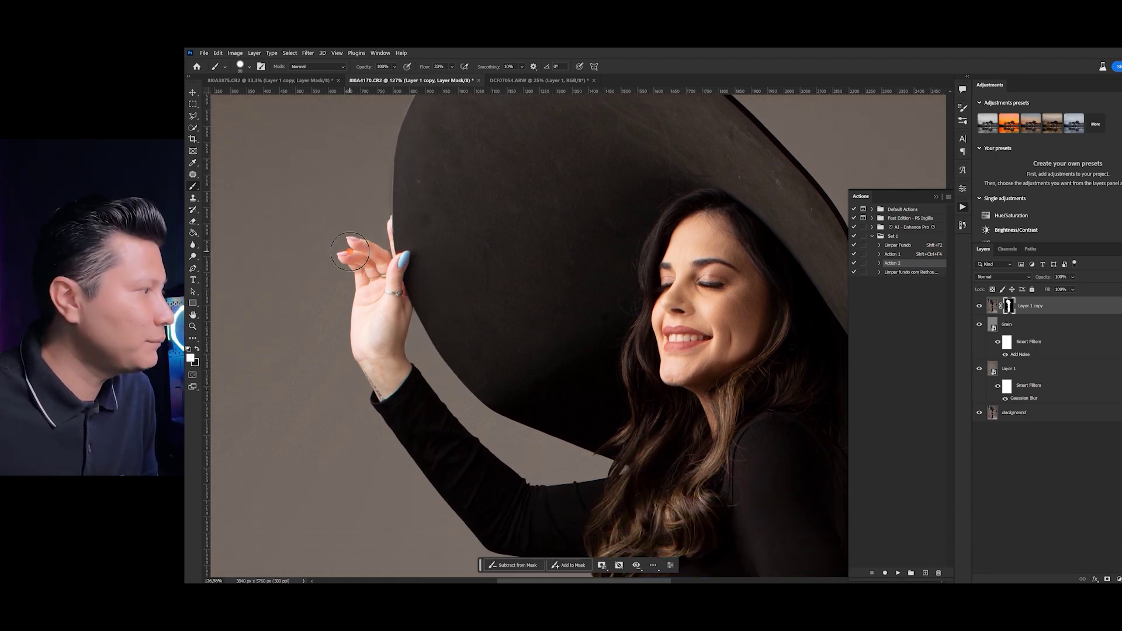
pyautogui.scroll(-2, 350, 251)
pyautogui.scroll(-5, 350, 251)
# - Soften the brush again and refine the mask along the hair beside the bust and behind the back
pyautogui.rightClick(638, 279)
pyautogui.moveTo(705, 320); pyautogui.dragTo(657, 320)
pyautogui.click(587, 288)
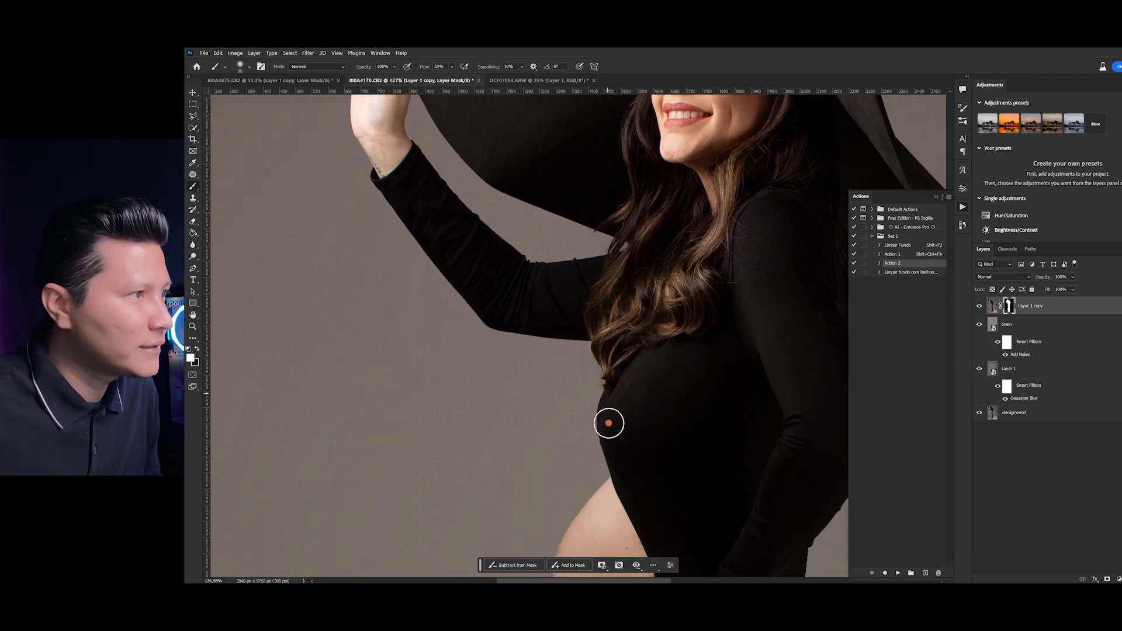
pyautogui.moveTo(601, 358); pyautogui.dragTo(338, 408)
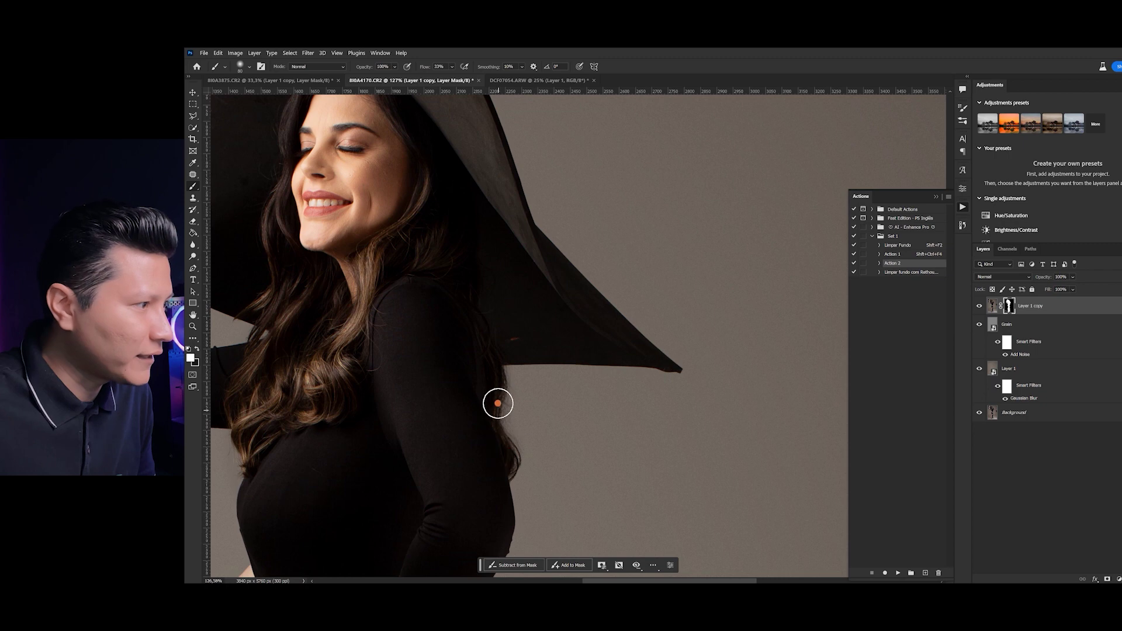
# - Inspect the mask edges behind the hair, back and dress, toggling Layer 1 to compare with the original backdrop
pyautogui.click(979, 369)
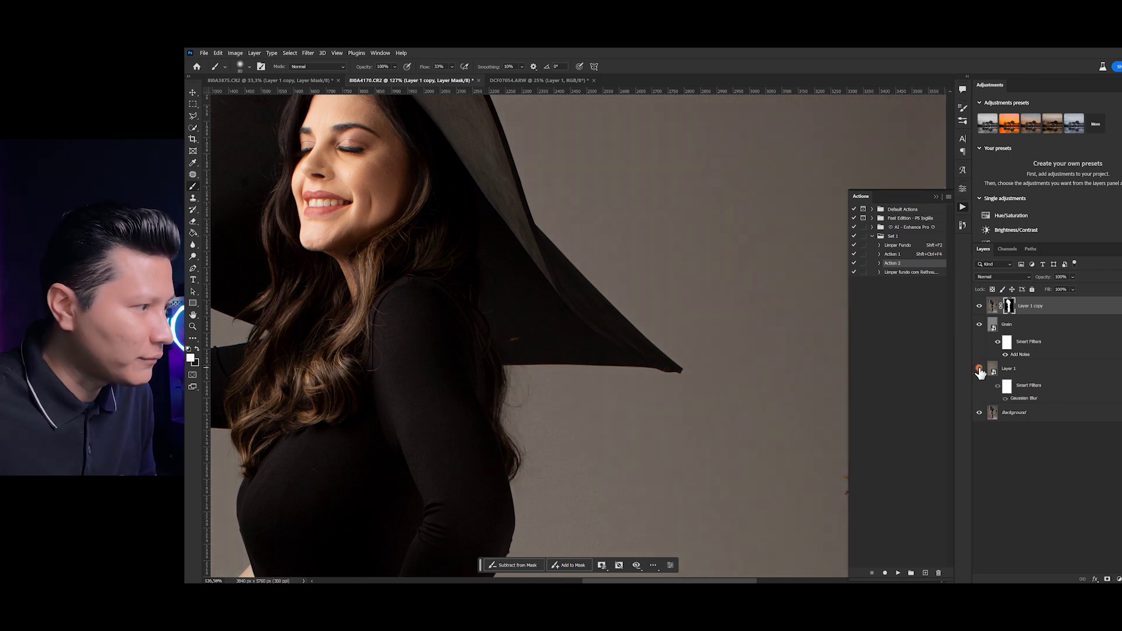
pyautogui.click(979, 370)
pyautogui.click(979, 370)
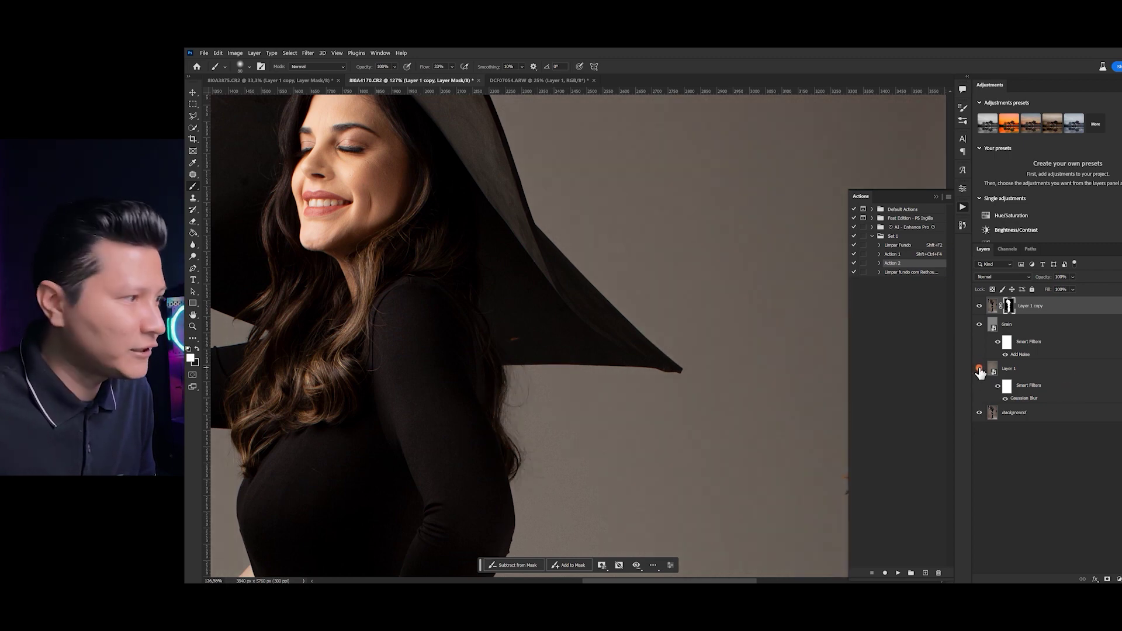
pyautogui.moveTo(670, 433); pyautogui.dragTo(707, 193)
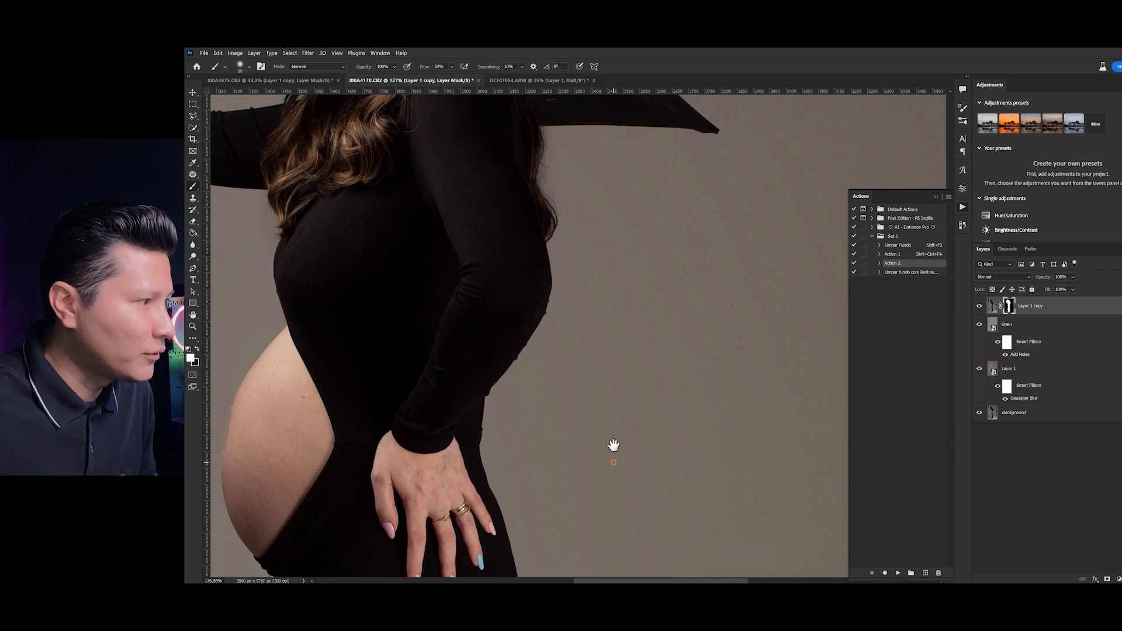
pyautogui.moveTo(613, 462); pyautogui.dragTo(621, 266)
pyautogui.moveTo(664, 505); pyautogui.dragTo(684, 180)
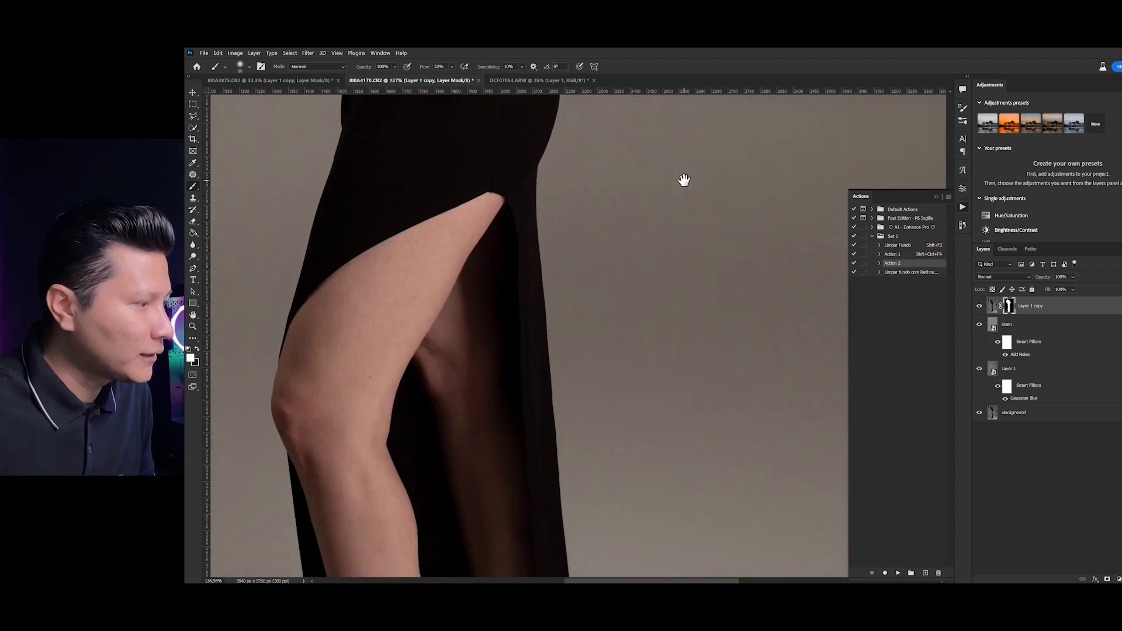
pyautogui.hotkey('ctrl', '0')
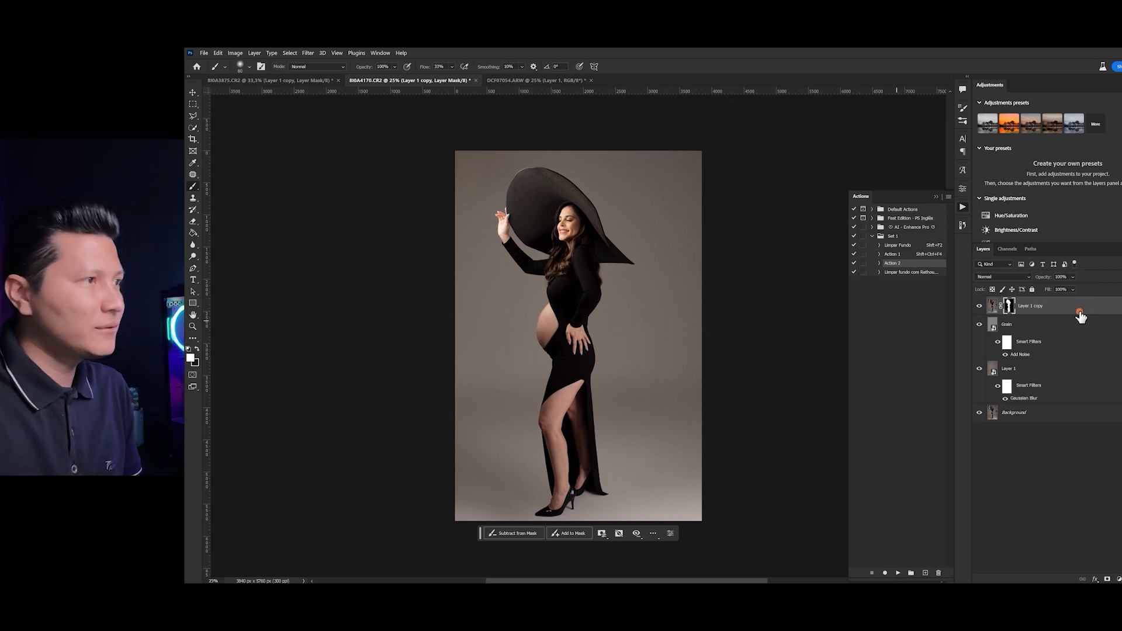
# - Stamp all visible layers into a new merged layer on top and delete that layer
pyautogui.hotkey('ctrl', 'shift', 'alt', 'e')
pyautogui.press('v')
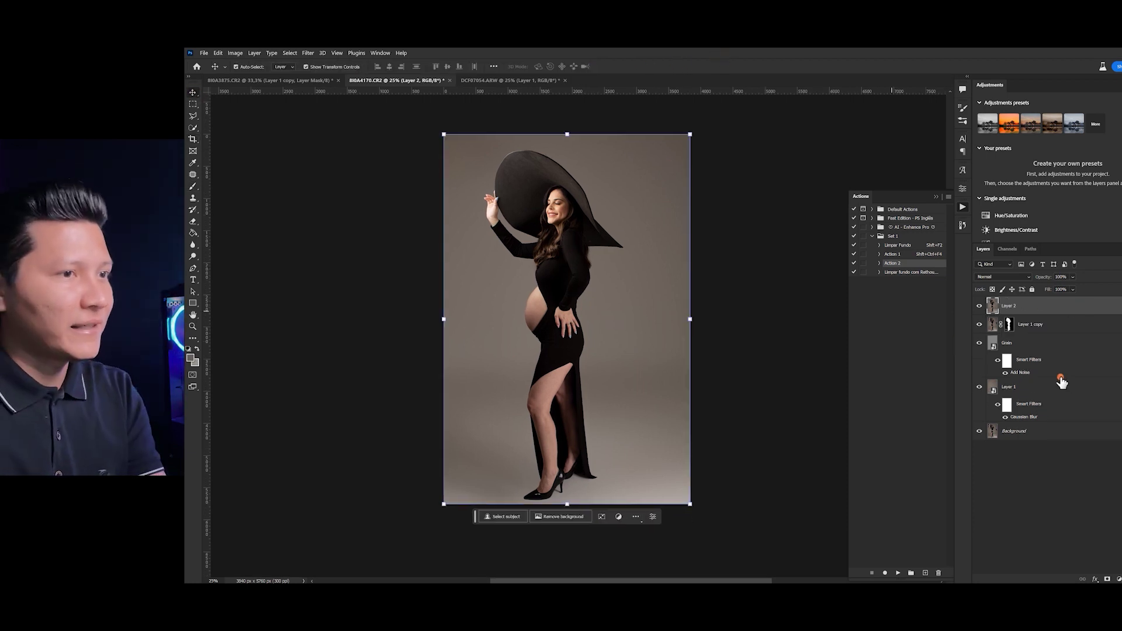
pyautogui.press('Delete')
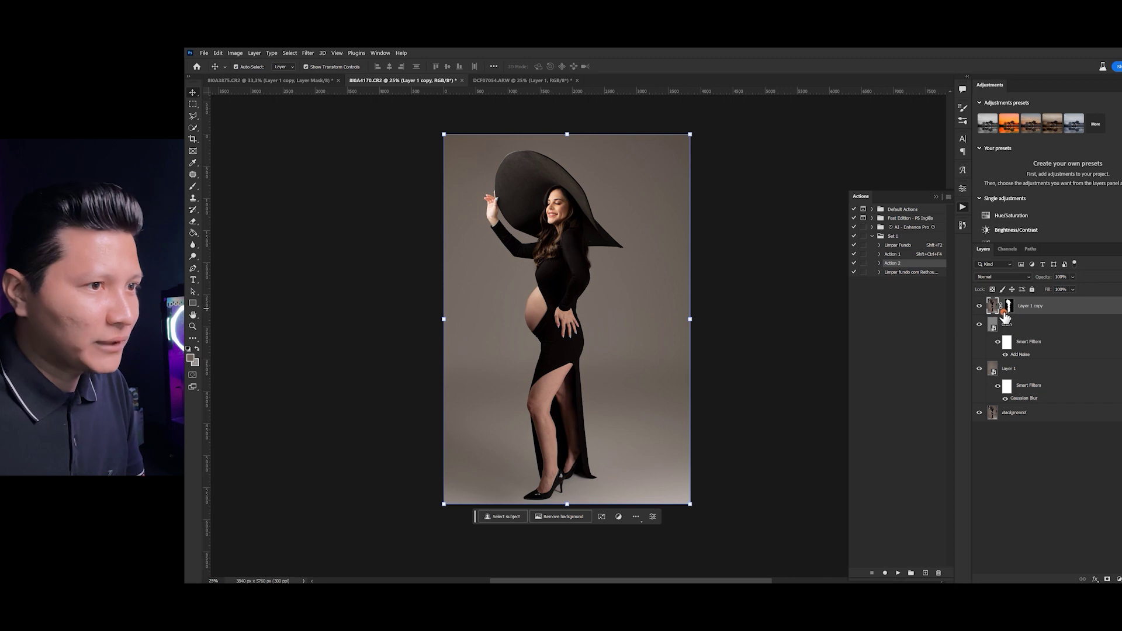
# - Merge all visible layers and expand the canvas left, above and below to about 4214 x 6321 px, using Original Ratio and Content-Aware Fill
pyautogui.hotkey('ctrl', 'shift', 'e')
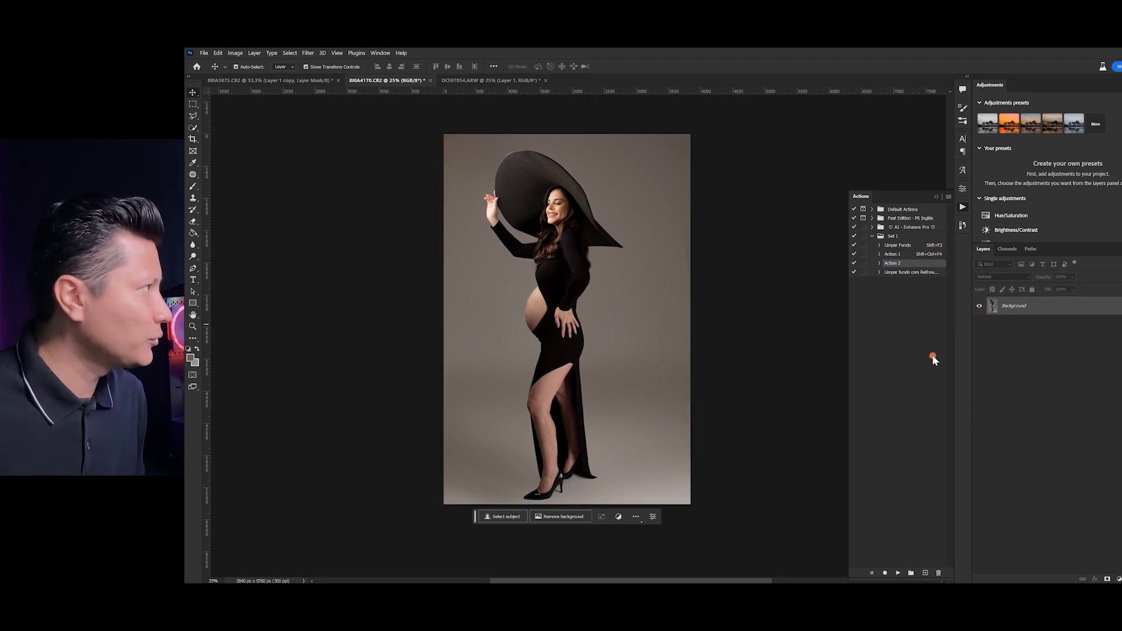
pyautogui.click(193, 139)
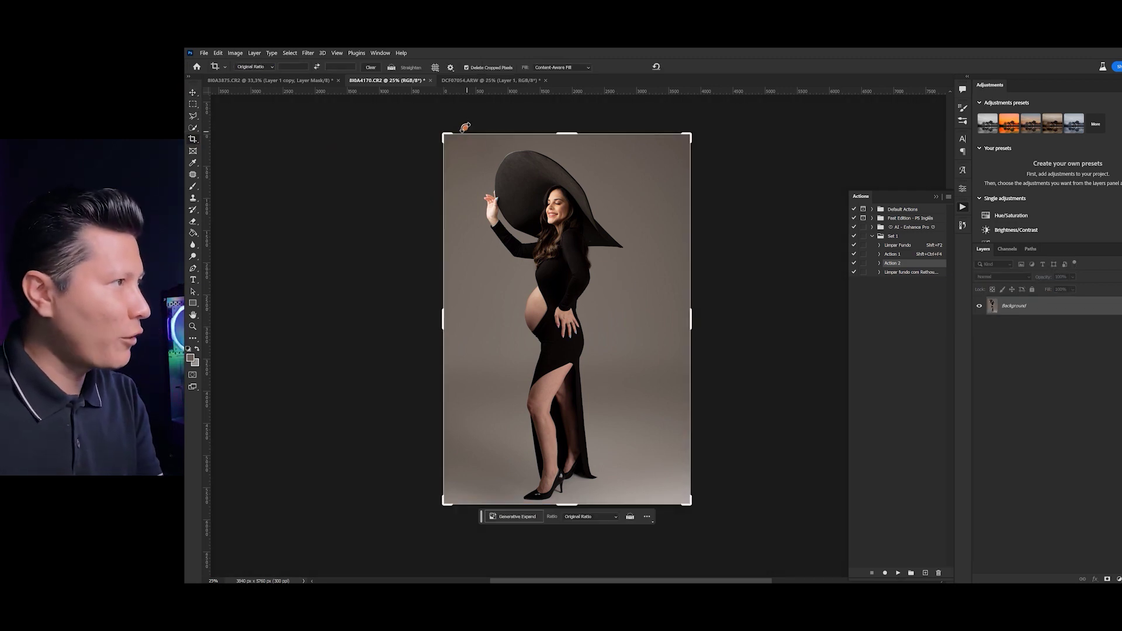
pyautogui.moveTo(442, 133); pyautogui.dragTo(435, 121)
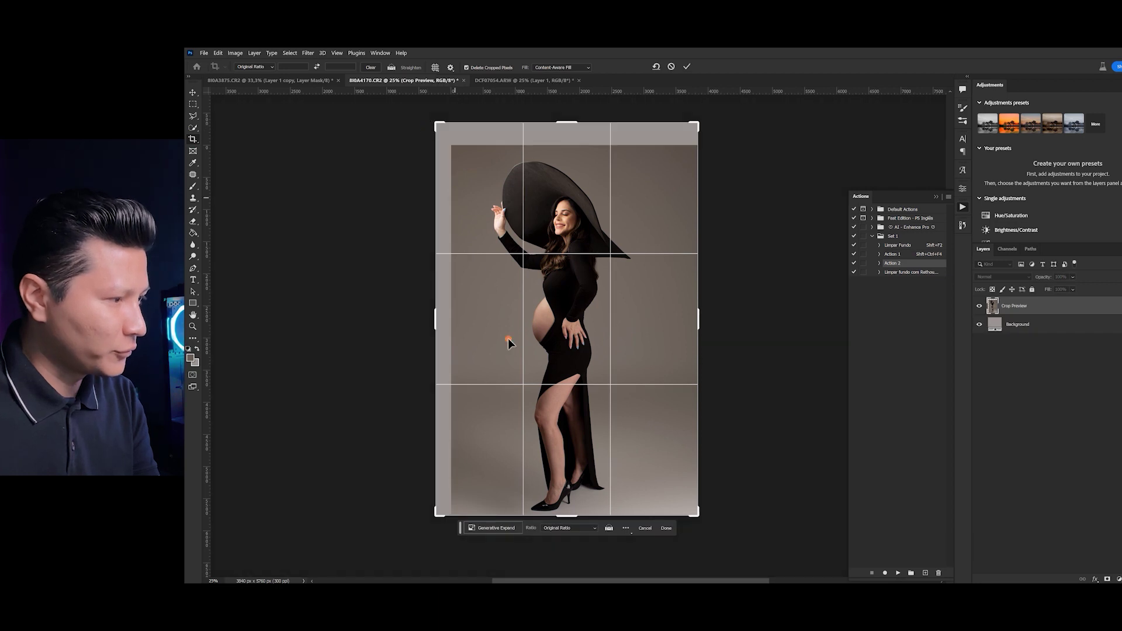
pyautogui.moveTo(564, 515); pyautogui.dragTo(564, 520)
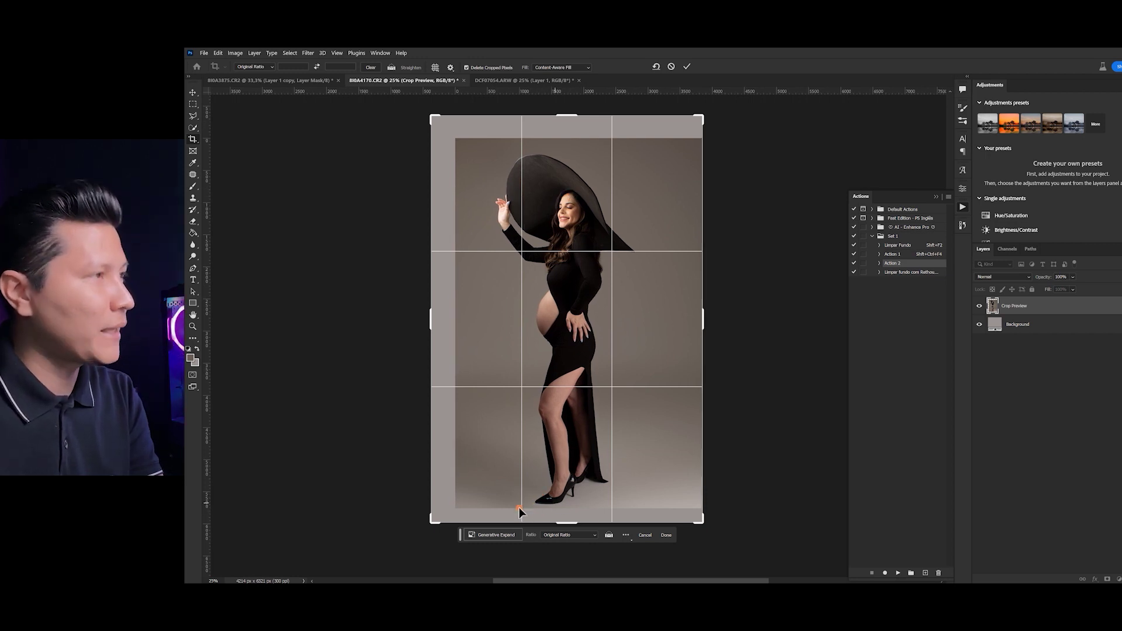
pyautogui.press('Return')
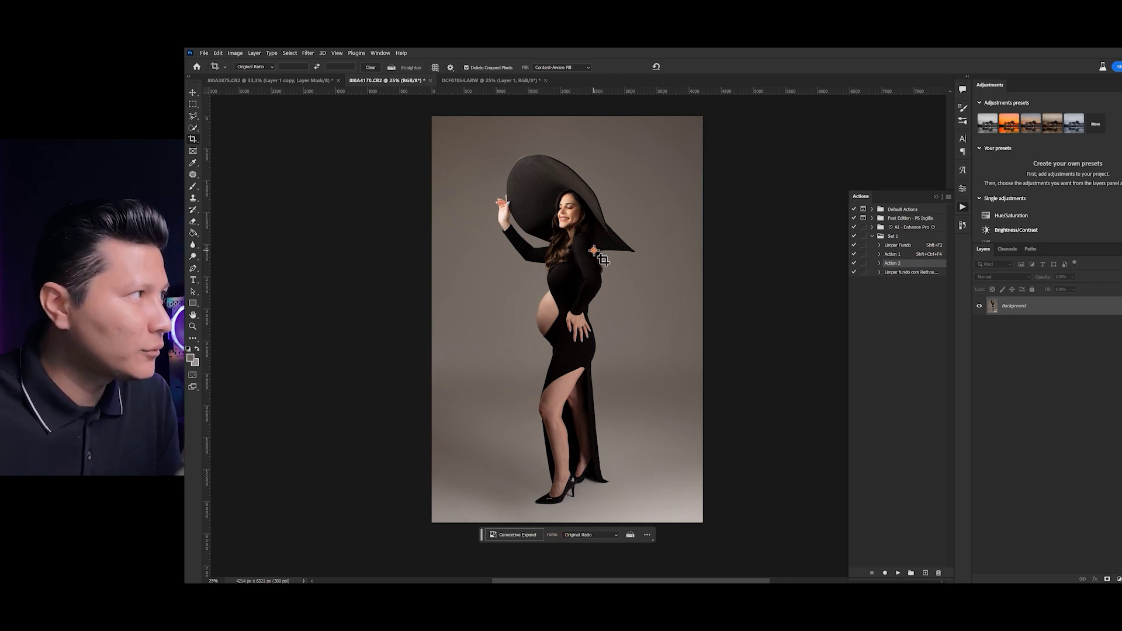
# - Create a history snapshot of the merged and expanded portrait
pyautogui.click(963, 226)
pyautogui.moveTo(952, 353); pyautogui.dragTo(956, 242)
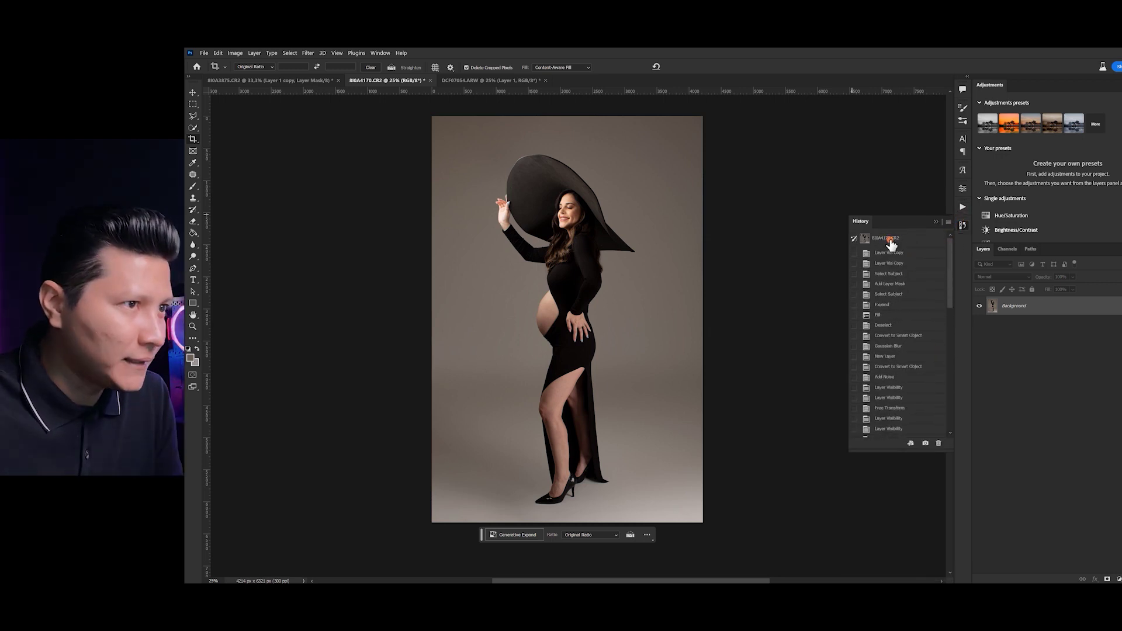
pyautogui.click(926, 444)
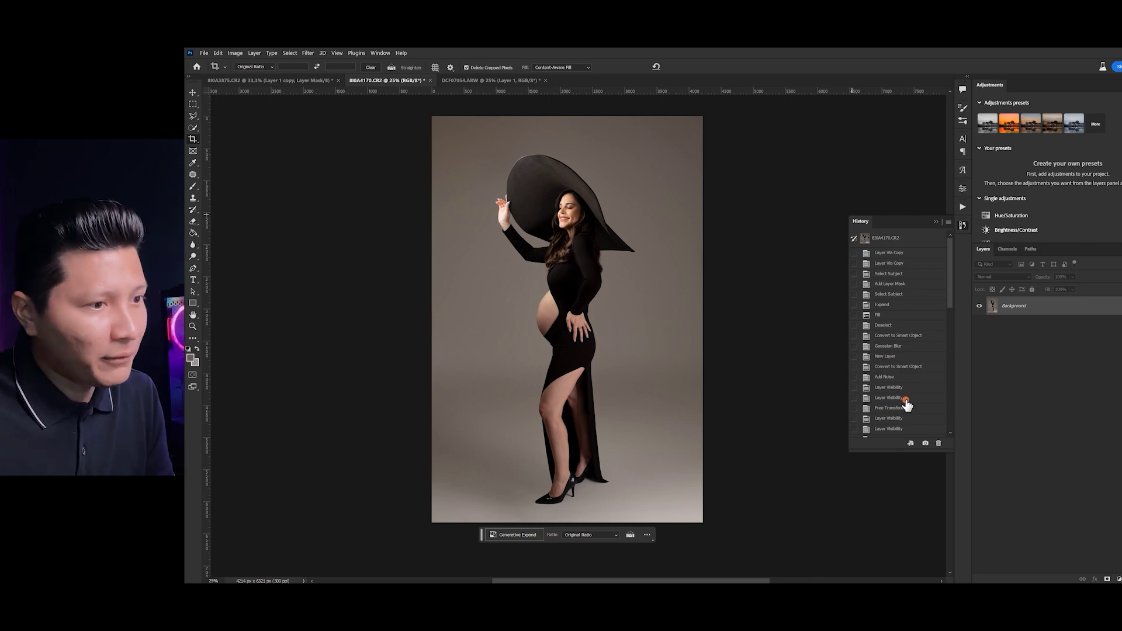
# - Compare the originally opened image with the new snapshot of the finished portrait in the history
pyautogui.scroll(-5, 917, 321)
pyautogui.moveTo(953, 321); pyautogui.dragTo(951, 239)
pyautogui.click(880, 240)
pyautogui.click(881, 258)
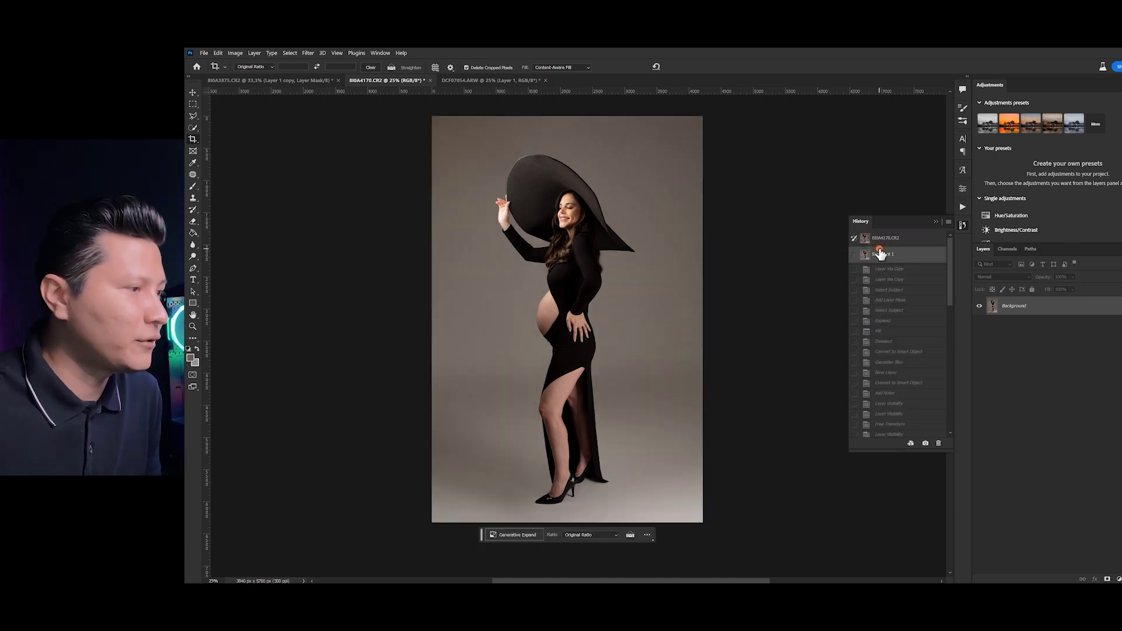